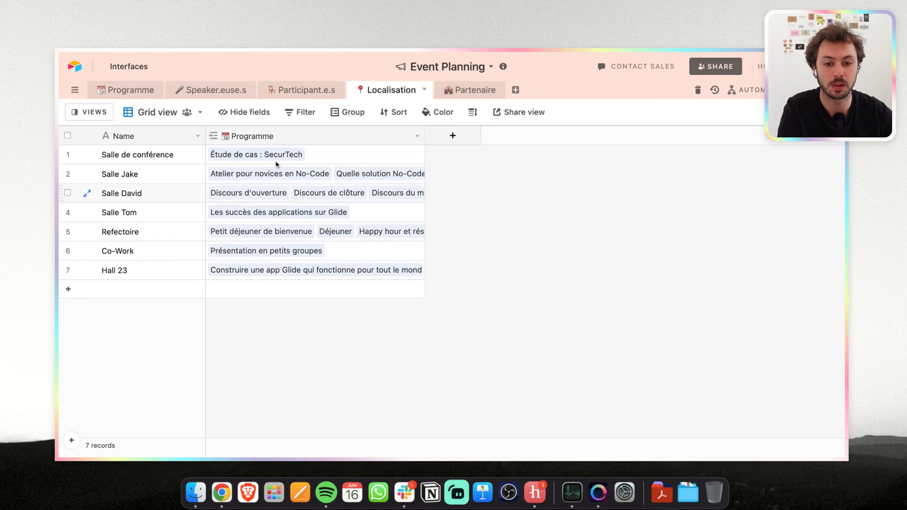
# Look at the Partenaire table of the Event Planning base.
pyautogui.click(464, 100)
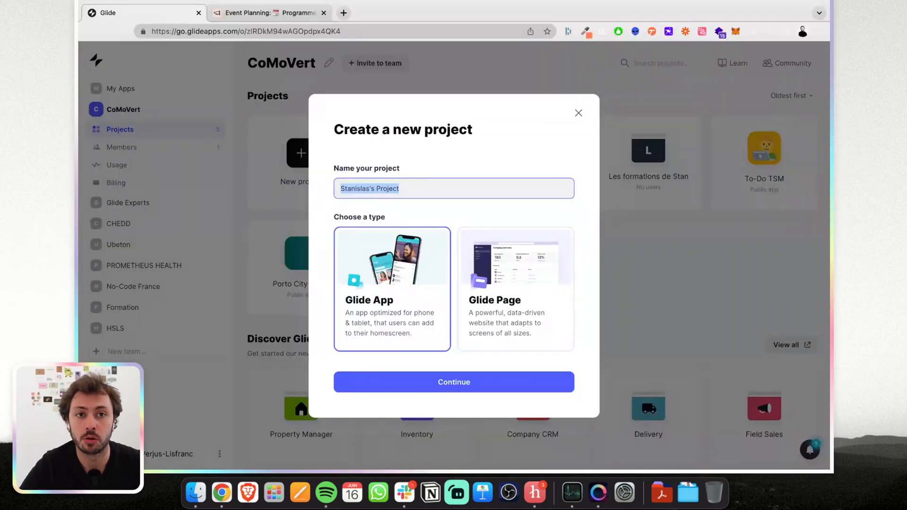
# Create a Glide App project named "Event No-Code" with the Airtable base Event Planning as its data source.
pyautogui.write('Event No-Code')
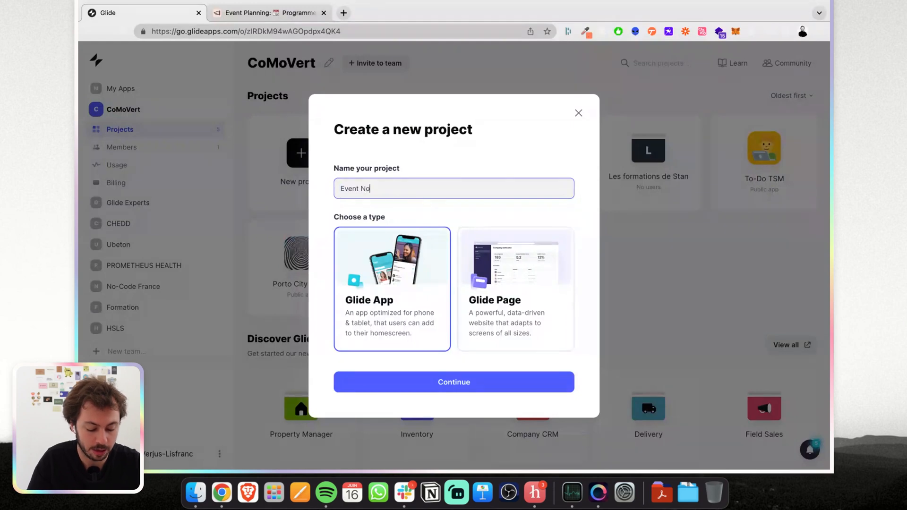
pyautogui.click(400, 383)
pyautogui.click(521, 239)
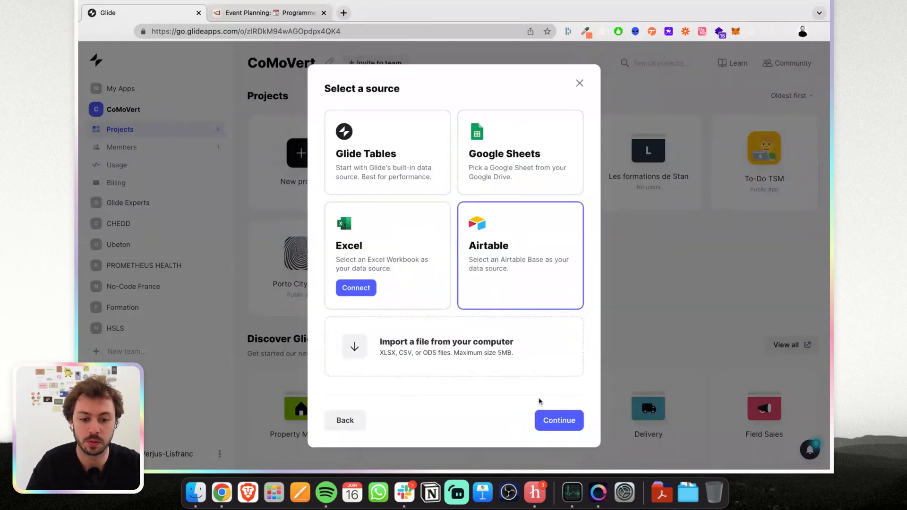
pyautogui.click(548, 420)
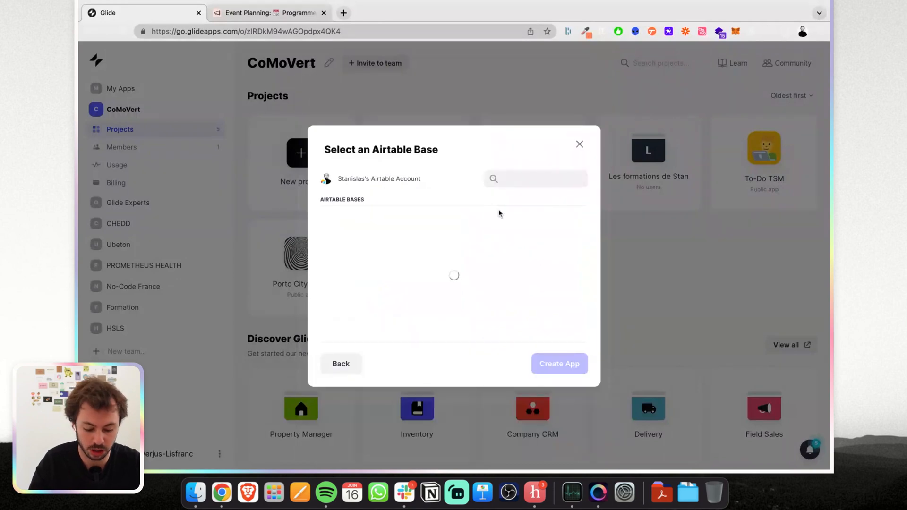
pyautogui.write('Event')
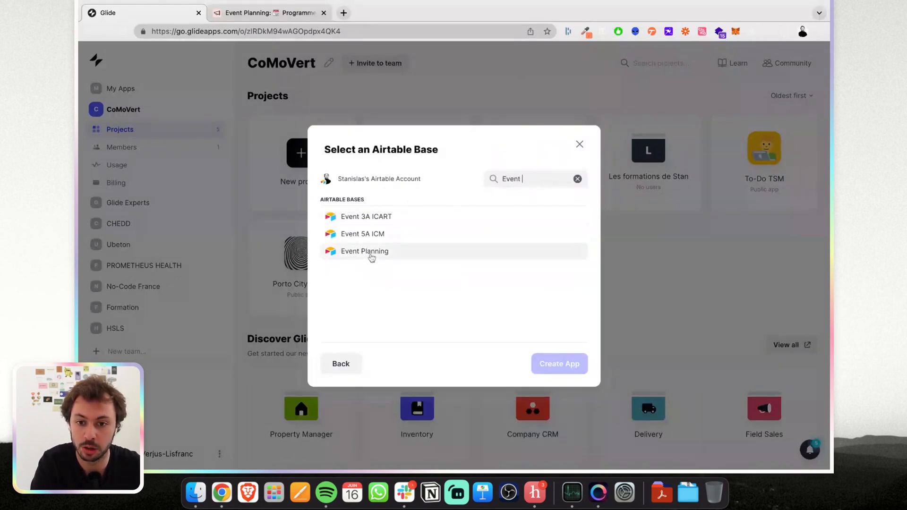
pyautogui.click(372, 256)
pyautogui.click(560, 364)
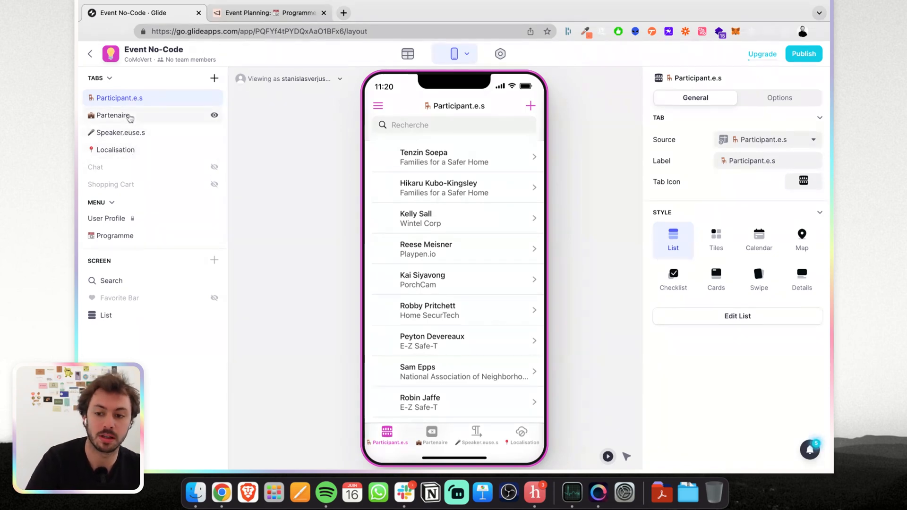
# Delete the Partenaire and Speaker.euse.s tabs from the app.
pyautogui.rightClick(130, 117)
pyautogui.click(139, 151)
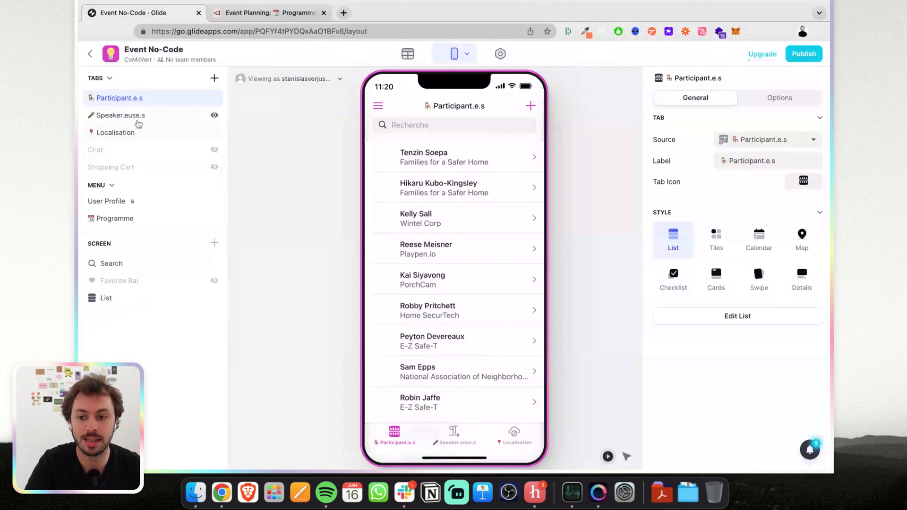
pyautogui.rightClick(138, 119)
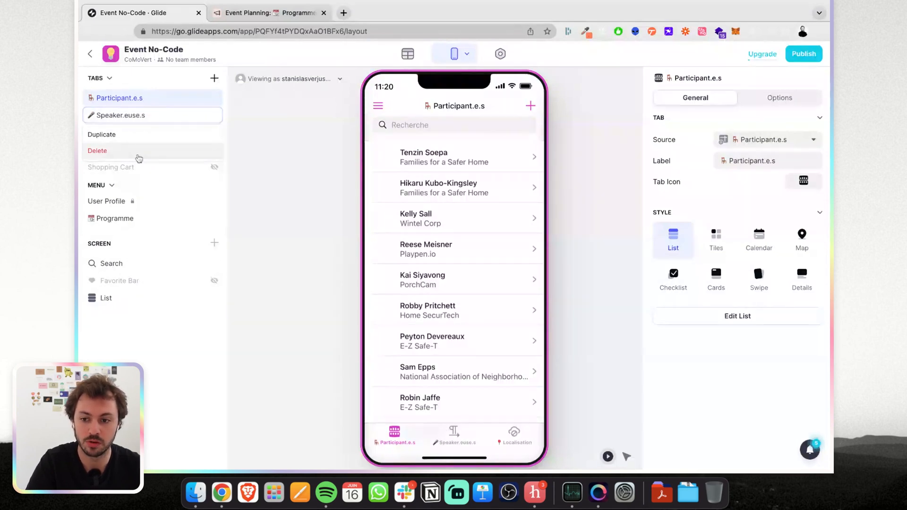
pyautogui.click(138, 151)
# Move Programme from the side menu to the app's tabs and delete the Participant.e.s and Localisation tabs.
pyautogui.moveTo(125, 204); pyautogui.dragTo(126, 114)
pyautogui.rightClick(130, 105)
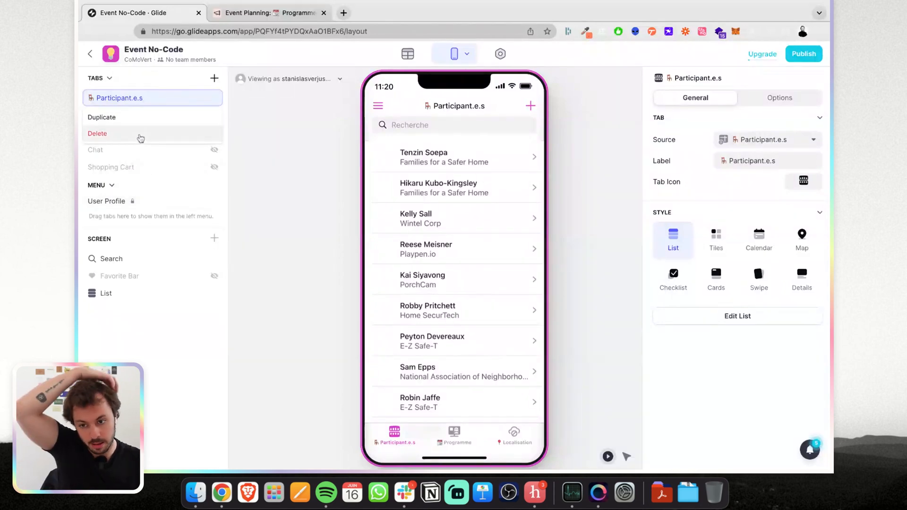
pyautogui.click(123, 134)
pyautogui.rightClick(114, 118)
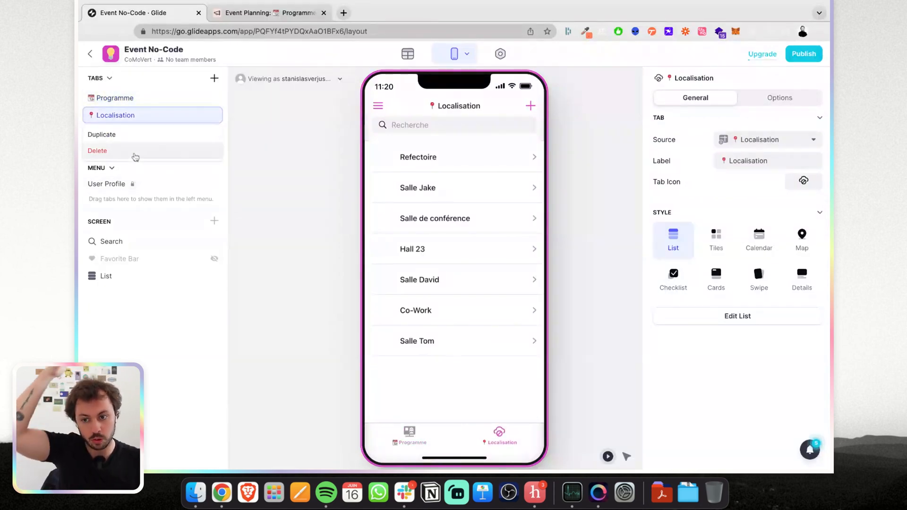
pyautogui.click(133, 152)
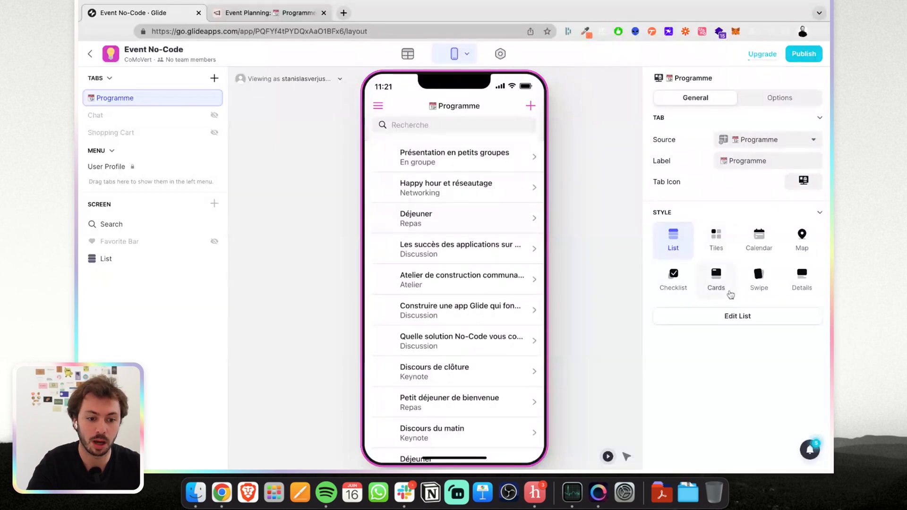
# Change the Programme list's style to Calendar, with Début as its start and Fin as its end.
pyautogui.click(719, 317)
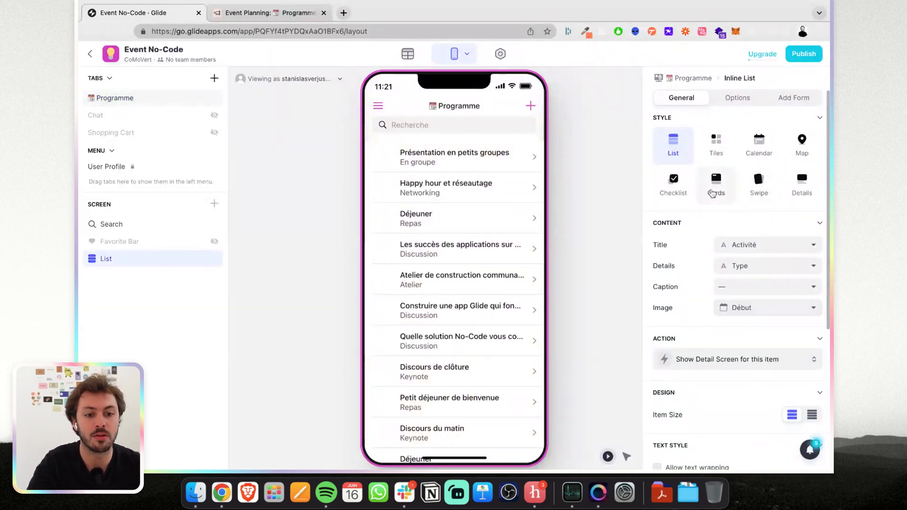
pyautogui.click(759, 153)
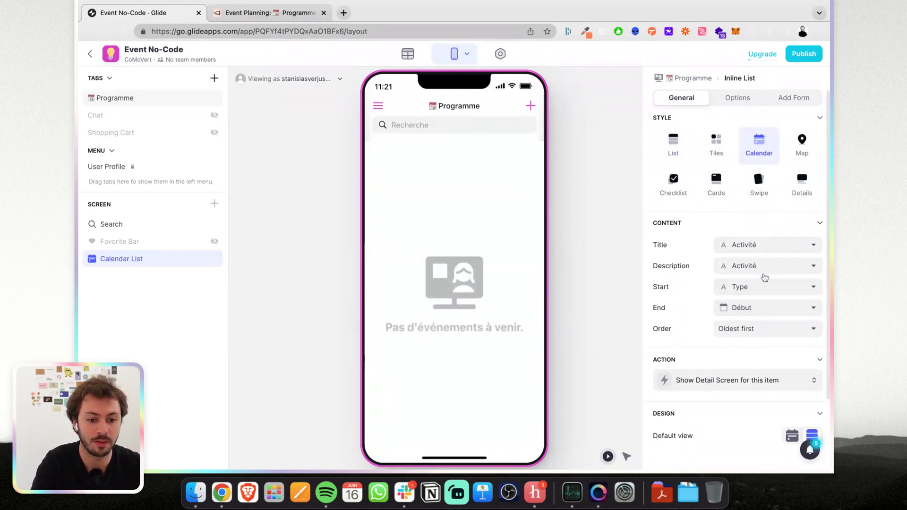
pyautogui.click(740, 289)
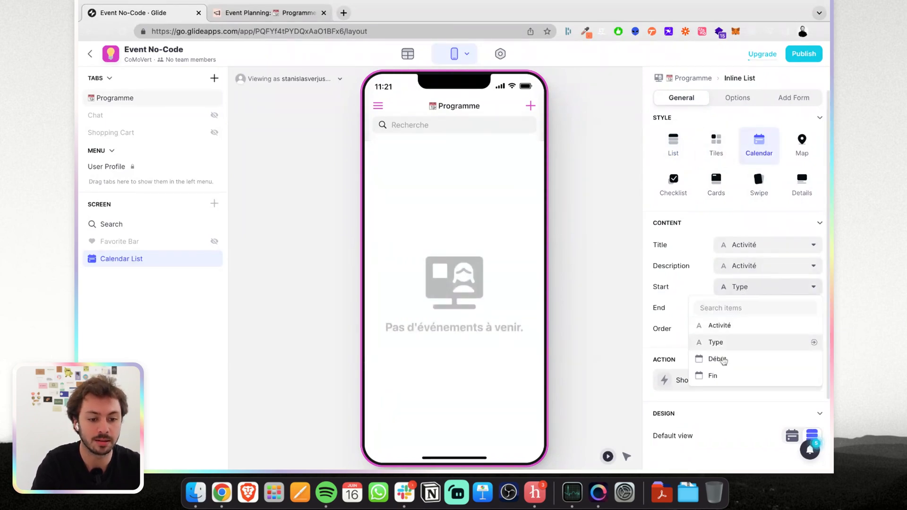
pyautogui.click(721, 362)
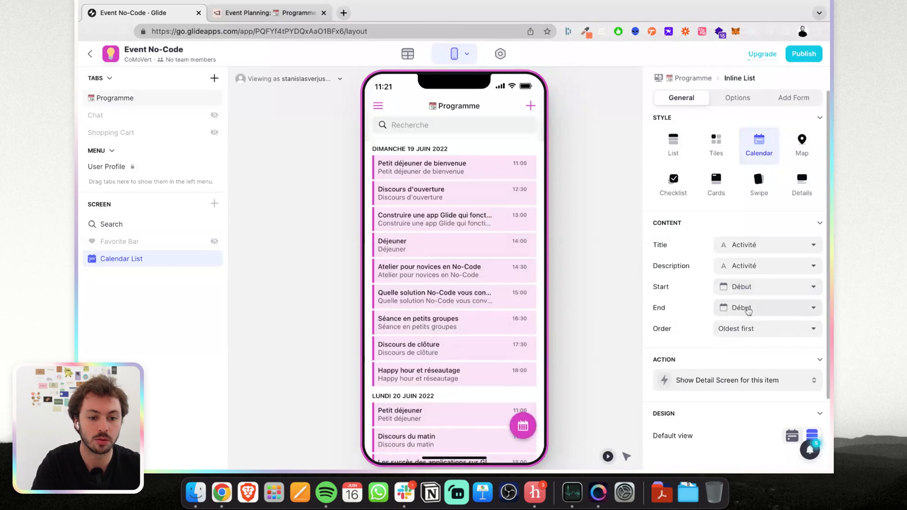
pyautogui.click(749, 309)
pyautogui.click(710, 412)
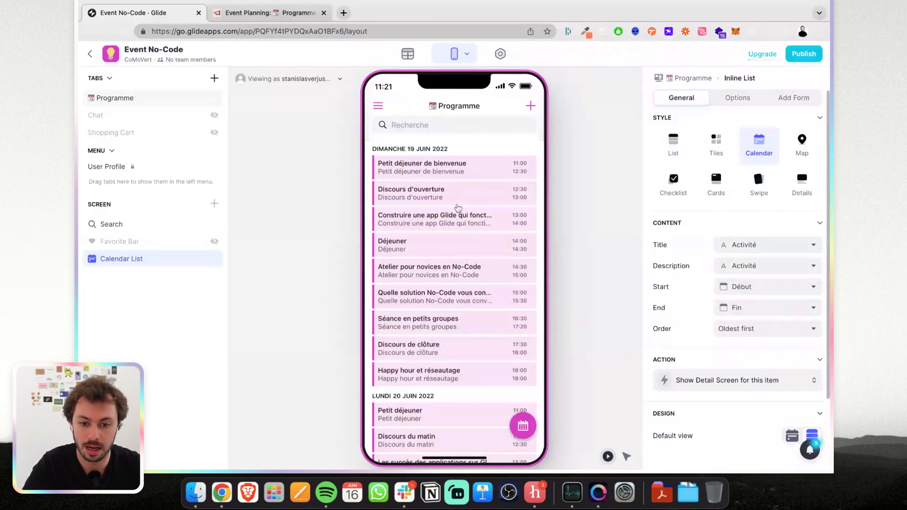
# Review the scheduled events in the preview and set the calendar's description to Type.
pyautogui.scroll(-5, 435, 258)
pyautogui.scroll(5, 436, 257)
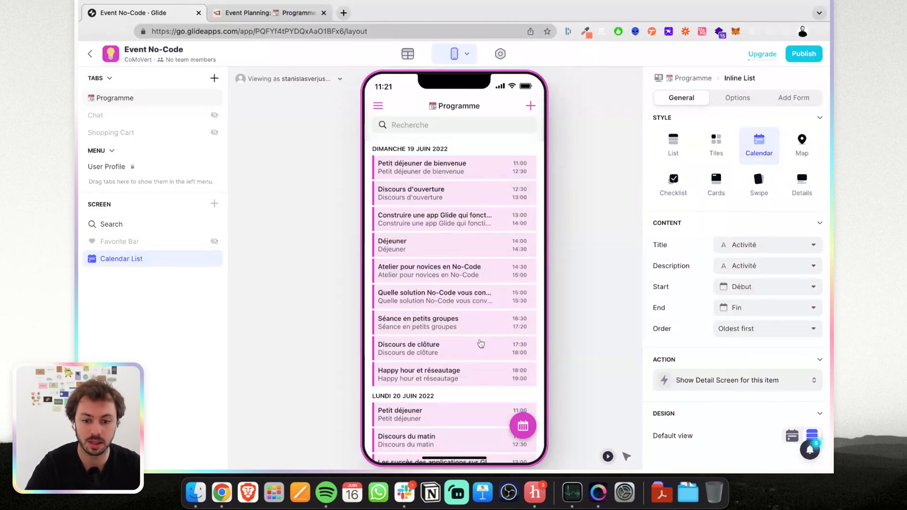
pyautogui.scroll(-3, 480, 343)
pyautogui.scroll(3, 480, 343)
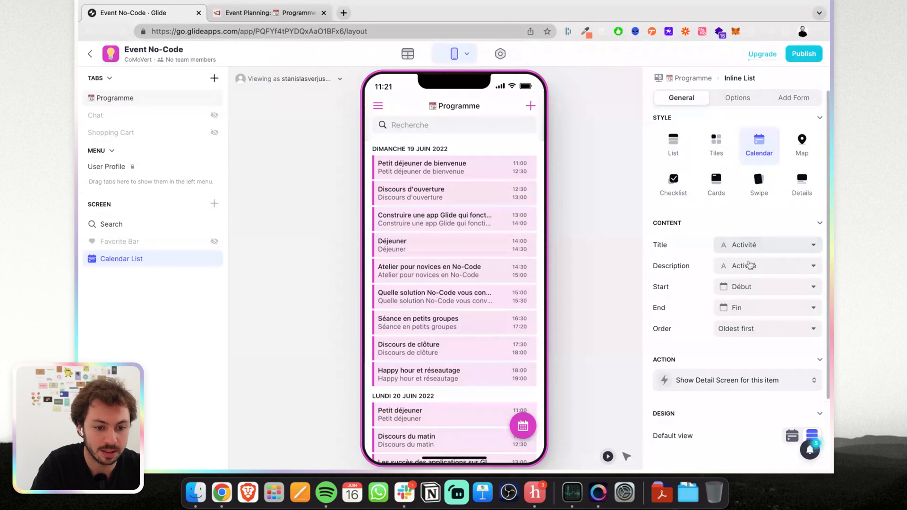
pyautogui.click(749, 267)
pyautogui.click(725, 337)
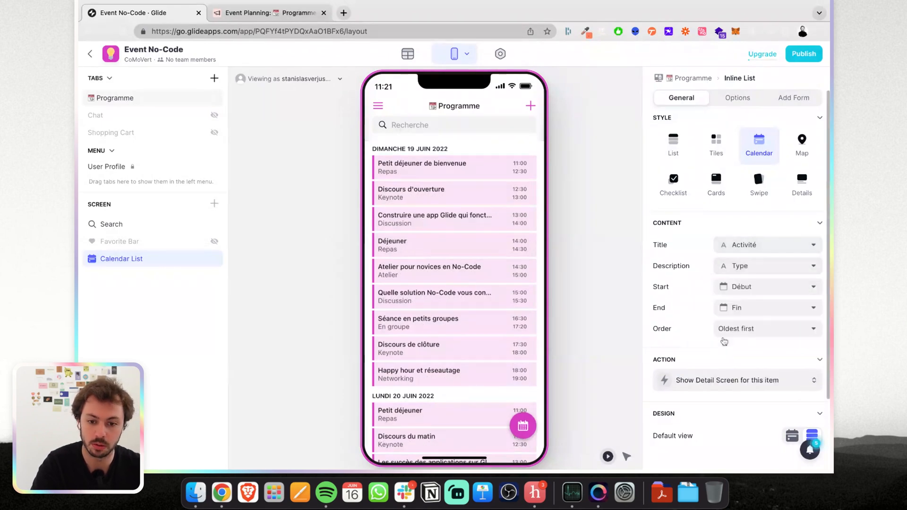
# Try ordering the calendar's events newest first and restore the Oldest first order.
pyautogui.click(745, 336)
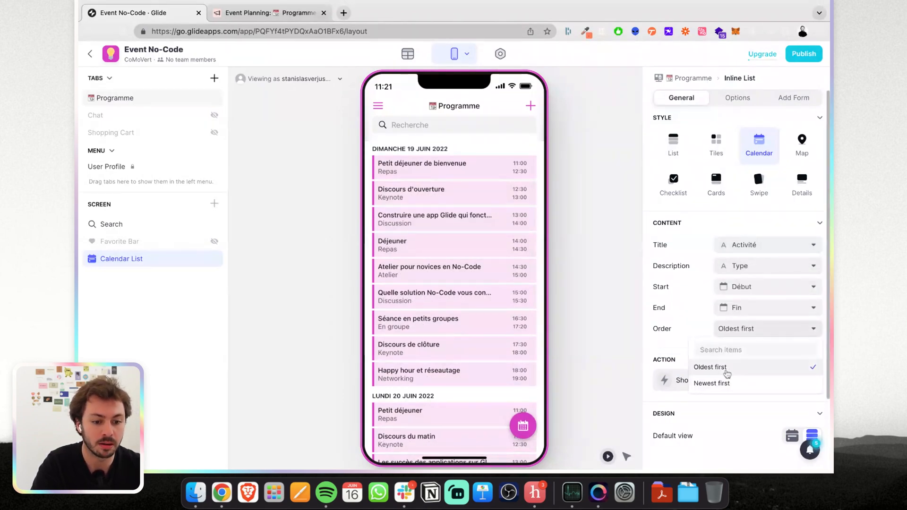
pyautogui.click(720, 391)
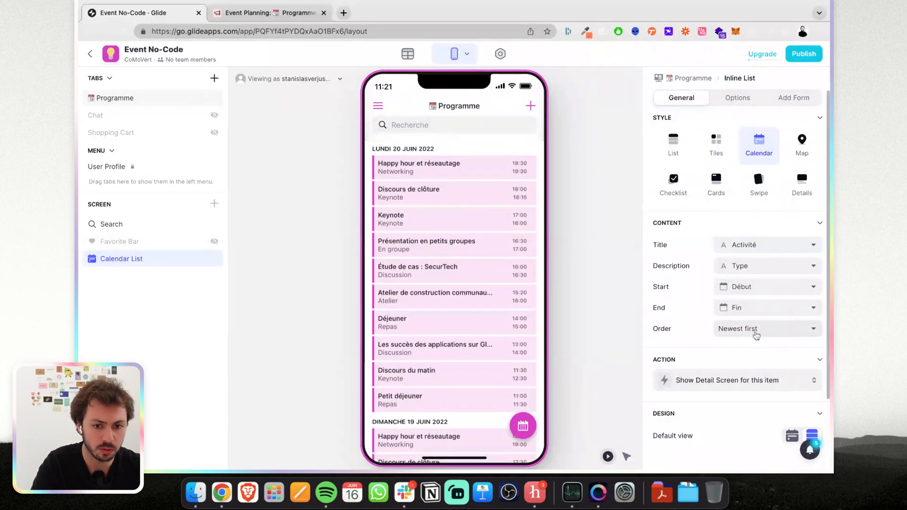
pyautogui.click(756, 335)
pyautogui.click(723, 374)
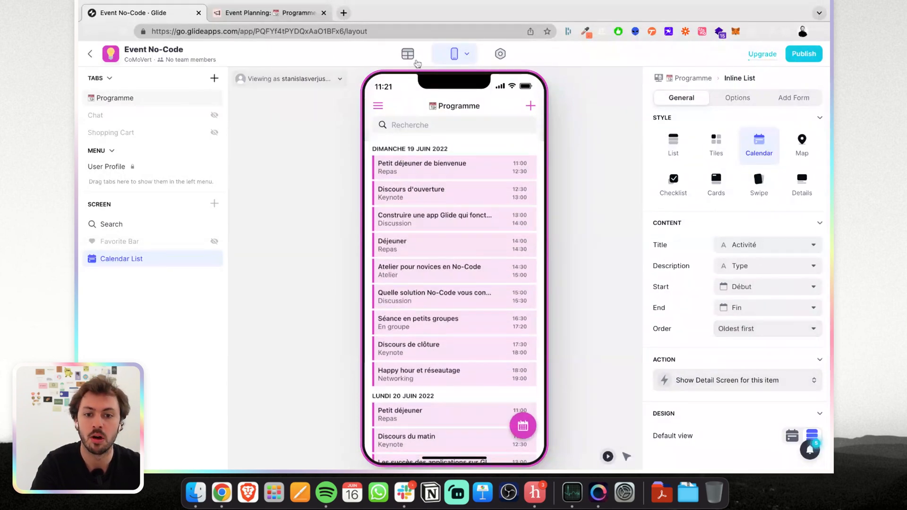
# Widen the Activité column in the Programme data table to fit its contents and return to the app layout.
pyautogui.click(408, 55)
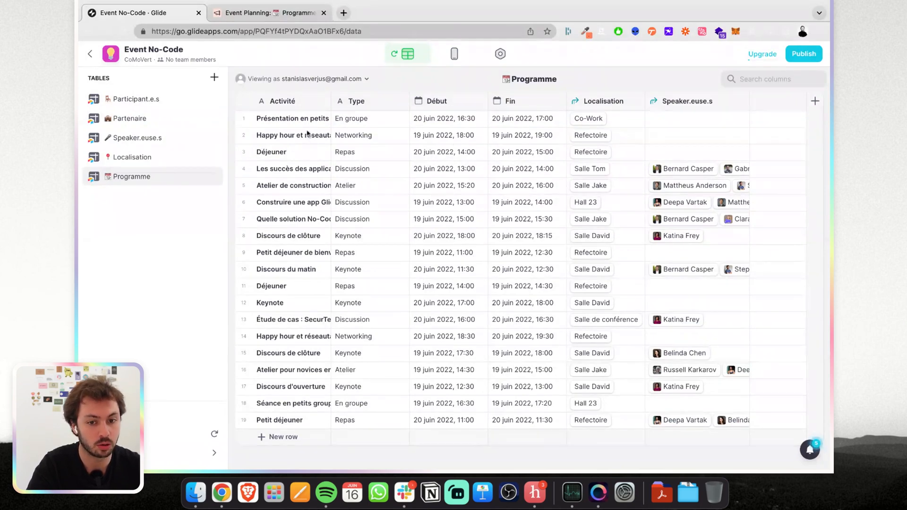
pyautogui.doubleClick(330, 105)
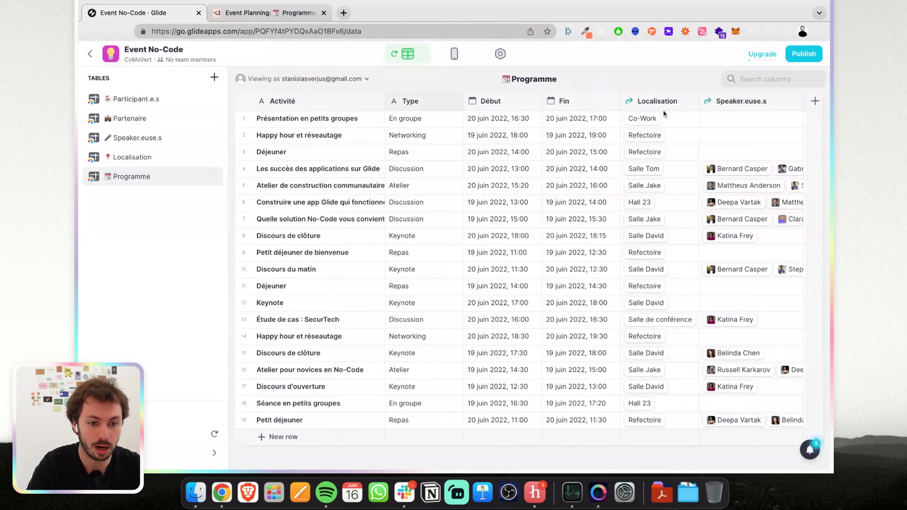
pyautogui.click(453, 53)
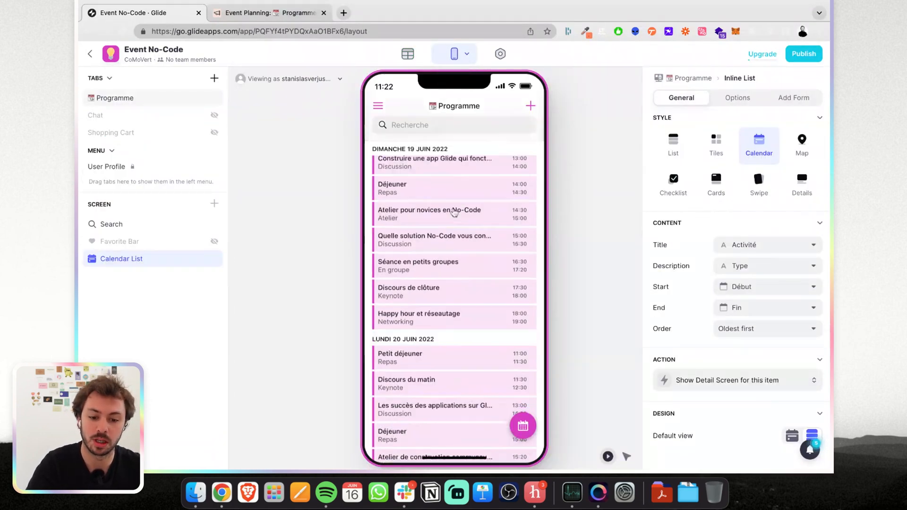
# Examine the Programme calendar in the app preview, comparing its event list with the hourly day view.
pyautogui.scroll(-3, 453, 213)
pyautogui.scroll(5, 538, 418)
pyautogui.click(522, 427)
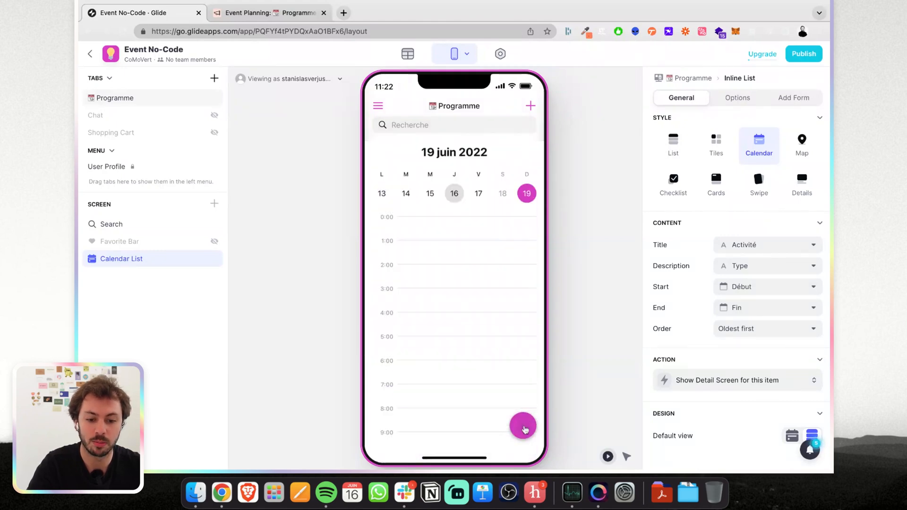
pyautogui.scroll(4, 438, 336)
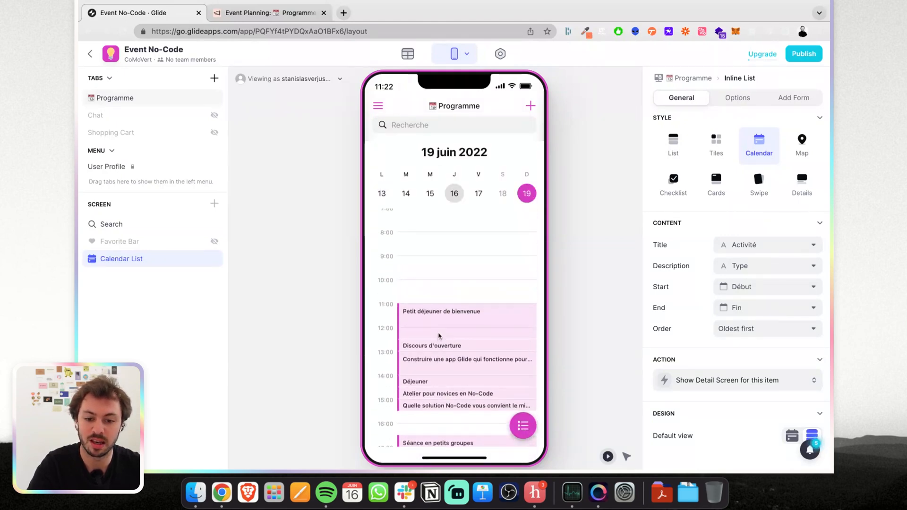
pyautogui.scroll(-3, 438, 336)
pyautogui.scroll(-2, 453, 331)
pyautogui.scroll(3, 453, 330)
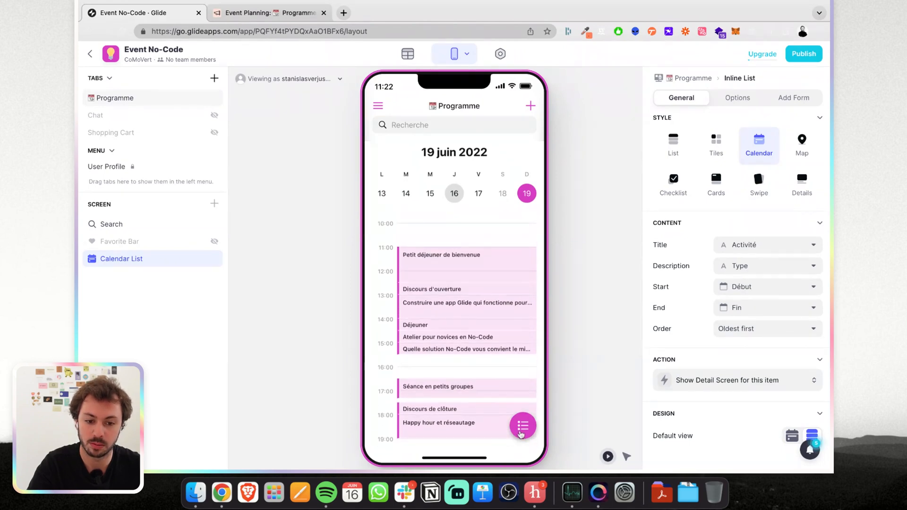
pyautogui.click(522, 430)
pyautogui.click(521, 430)
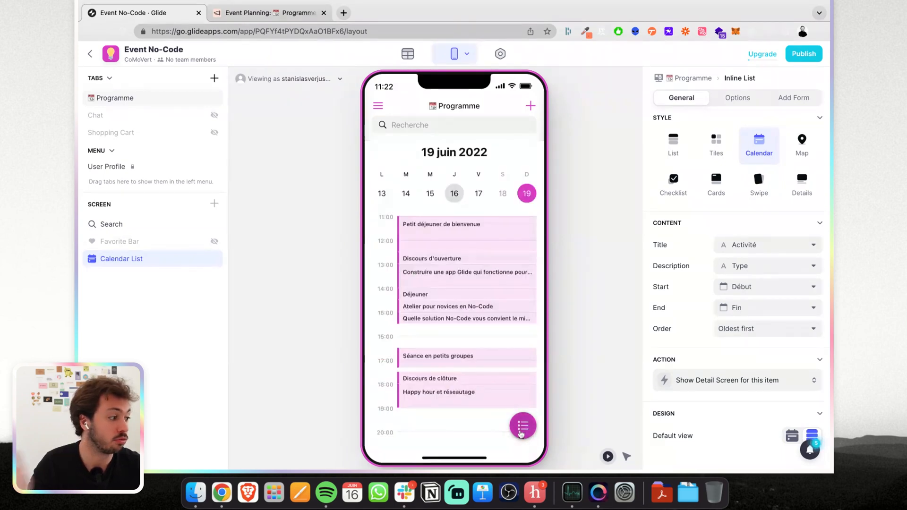
pyautogui.click(521, 430)
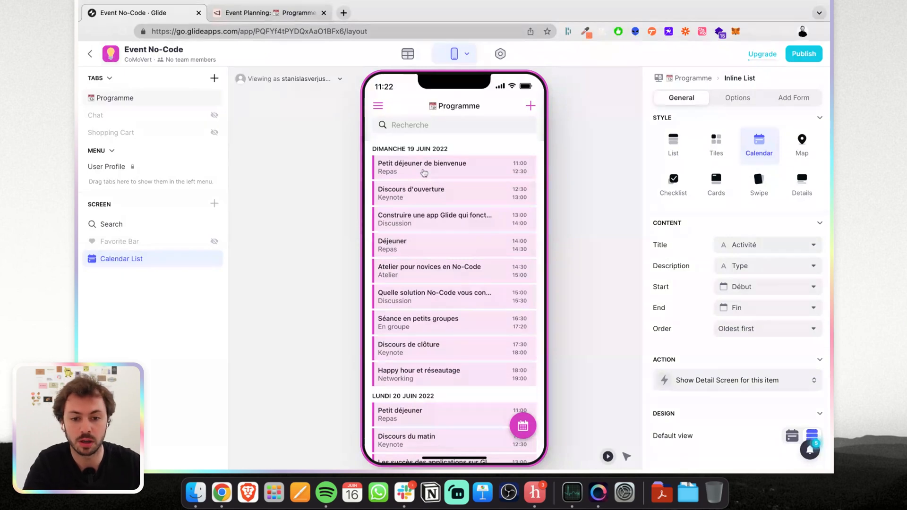
# Open the details of the Petit déjeuner de bienvenue event and turn off item editing for that screen.
pyautogui.click(424, 172)
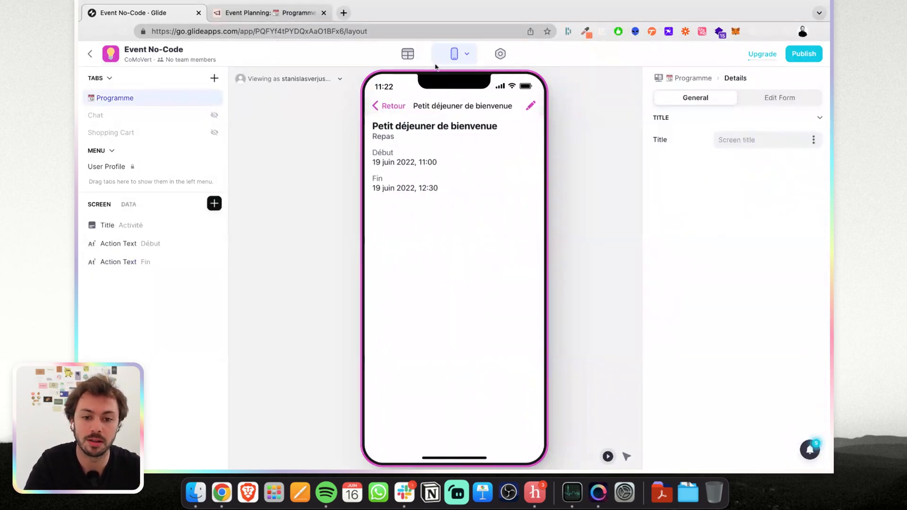
pyautogui.click(765, 99)
pyautogui.click(667, 145)
pyautogui.click(678, 103)
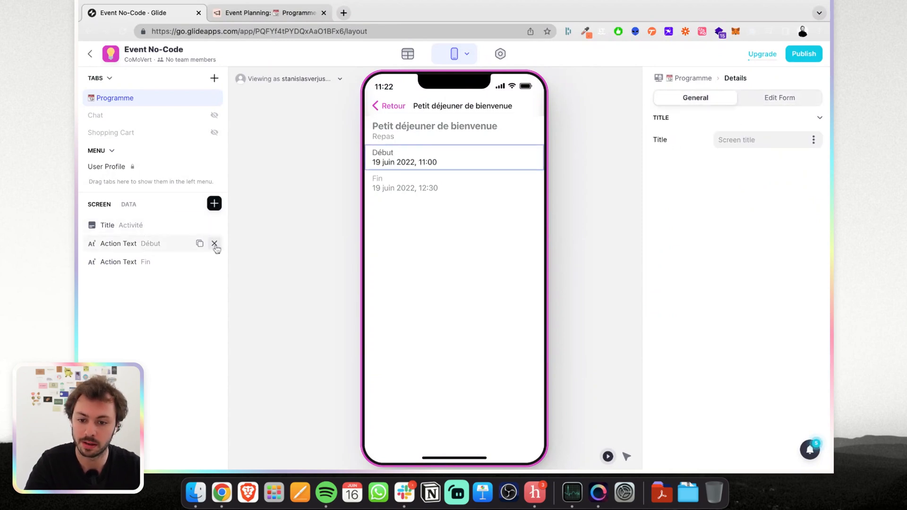
# Replace the Début and Fin action texts on the details screen with a Basic Table whose row shows Début.
pyautogui.click(214, 243)
pyautogui.click(215, 244)
pyautogui.click(215, 203)
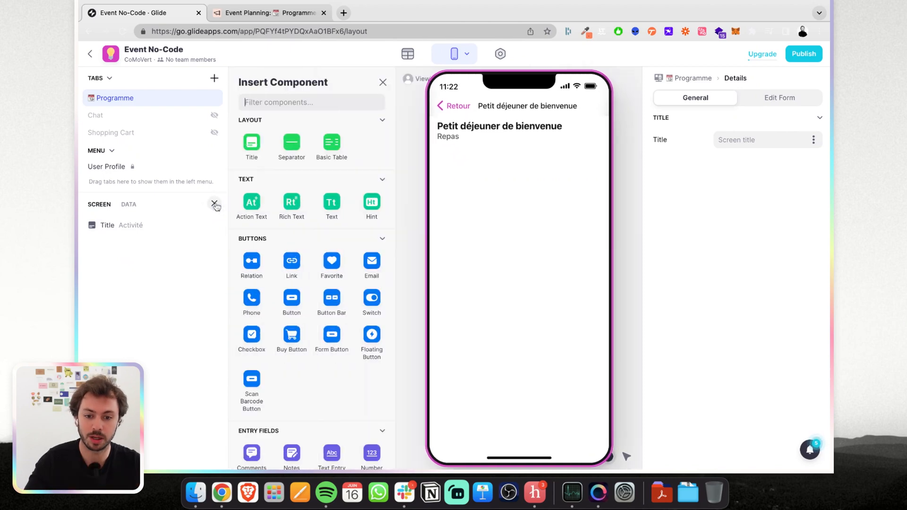
pyautogui.click(332, 150)
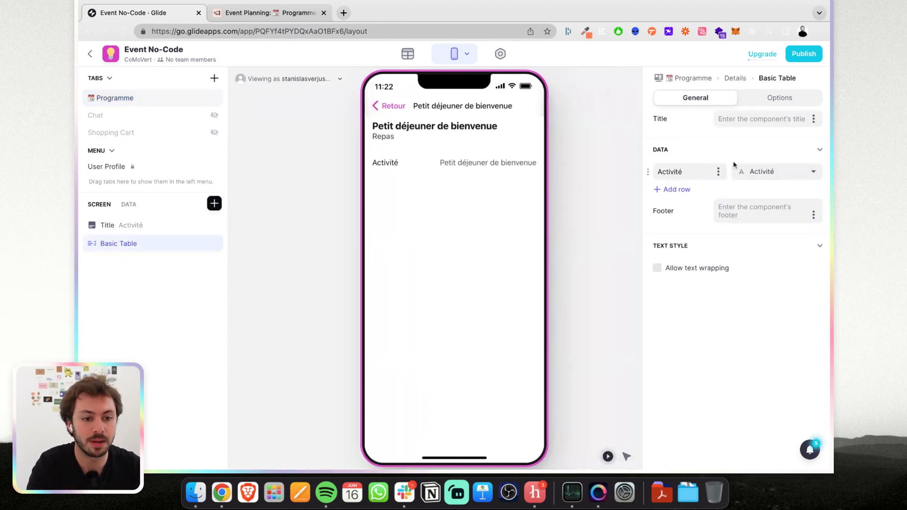
pyautogui.click(753, 173)
pyautogui.click(725, 283)
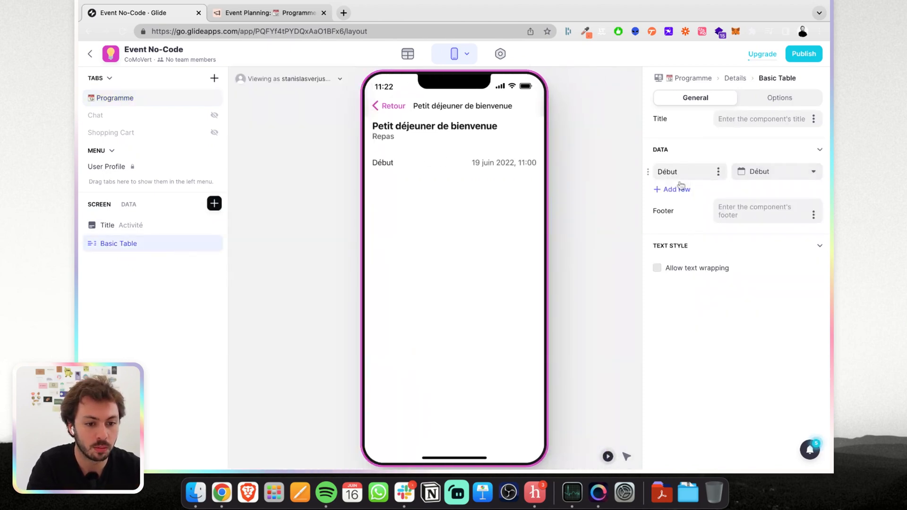
# Add a second row showing Fin to the Basic Table on the event details screen.
pyautogui.click(674, 190)
pyautogui.click(742, 193)
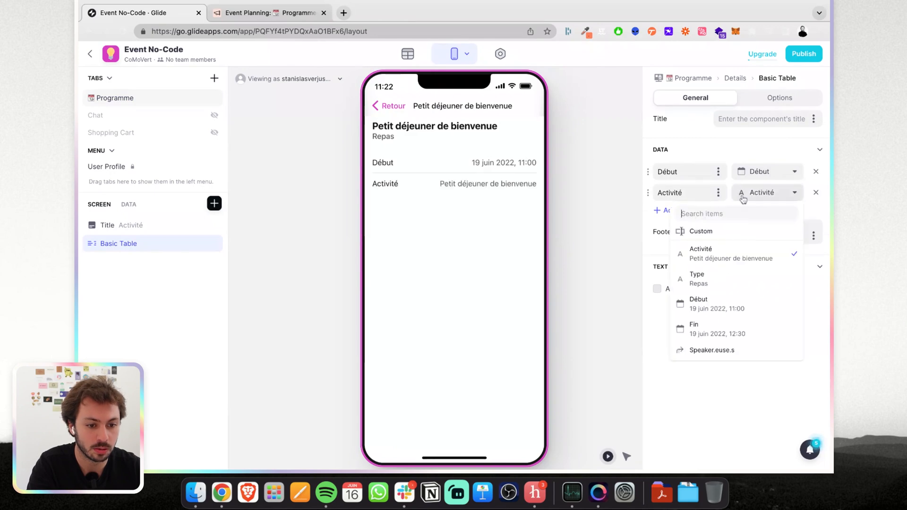
pyautogui.click(736, 328)
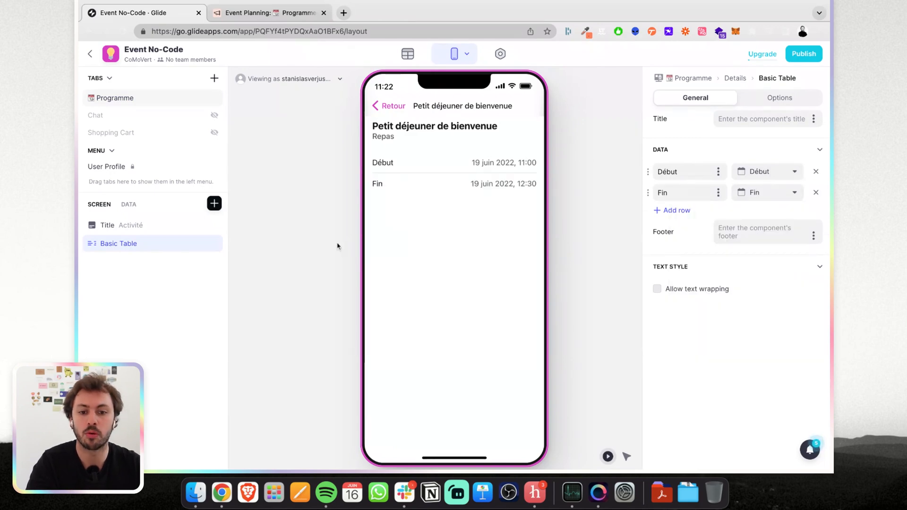
# Add an Inline List sourced from Speaker.euse.s below the Basic Table on the event details screen.
pyautogui.click(214, 203)
pyautogui.write('inli')
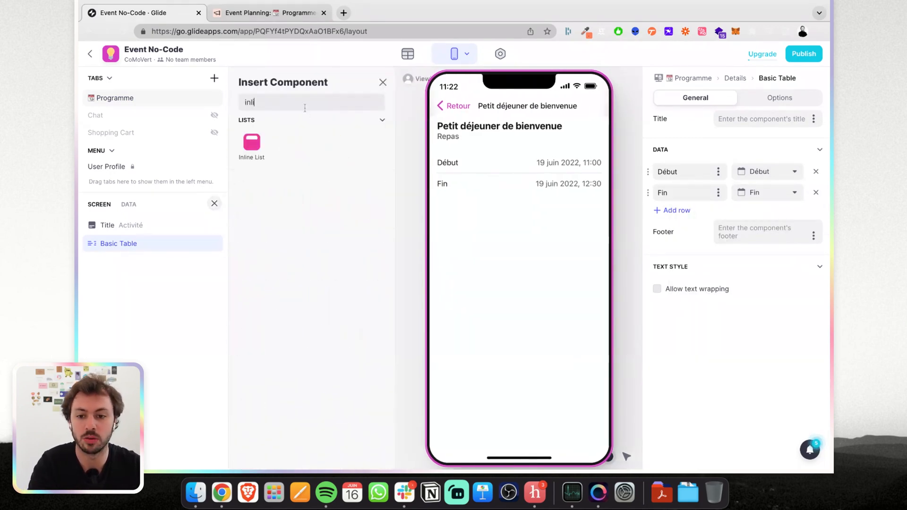
pyautogui.click(258, 149)
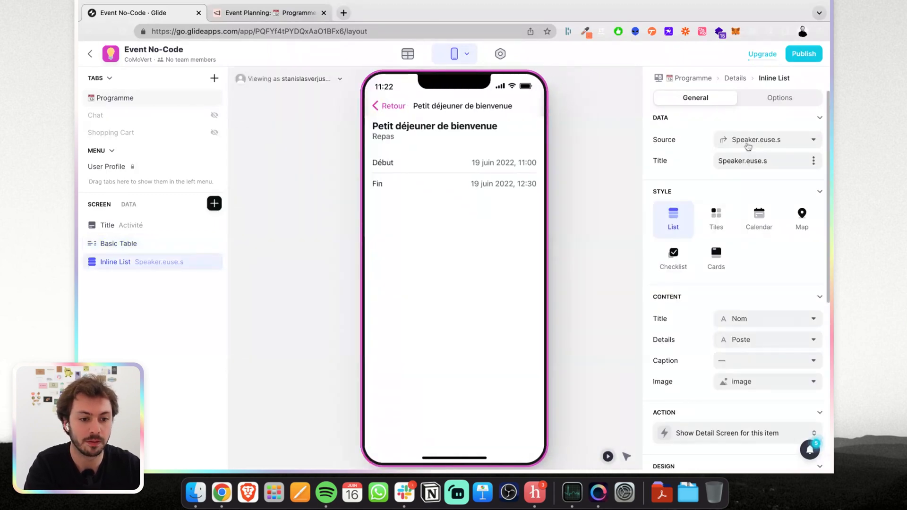
# Open the event "Construire une app Glide qui fonctionne pour tout le monde" and restyle its speaker list as circular tiles, two per row.
pyautogui.click(399, 106)
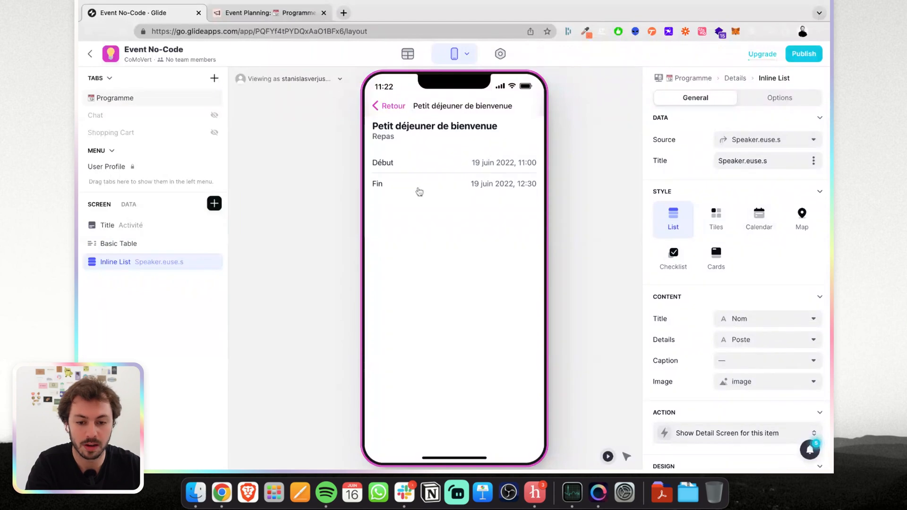
pyautogui.click(405, 220)
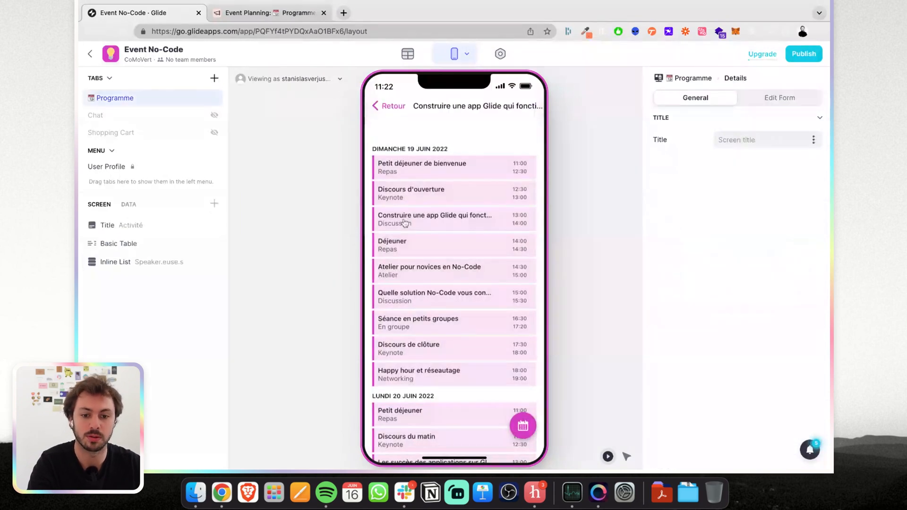
pyautogui.click(152, 262)
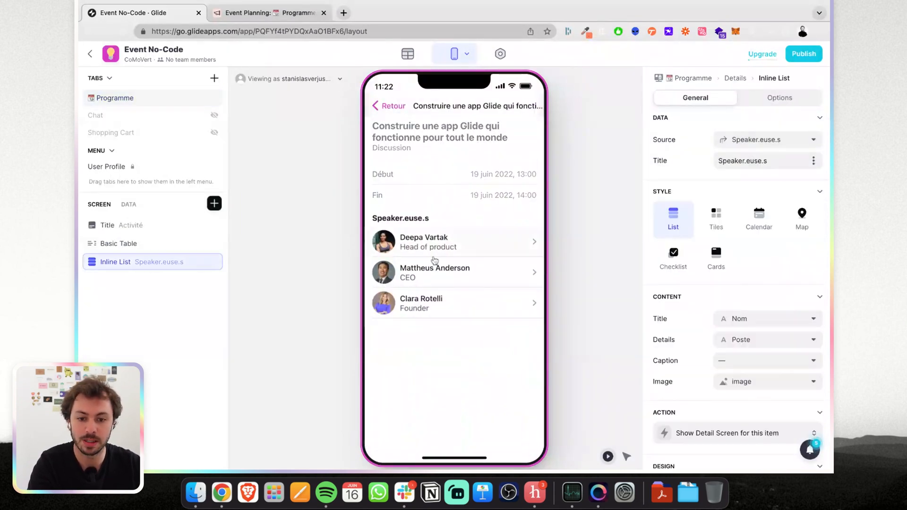
pyautogui.click(718, 219)
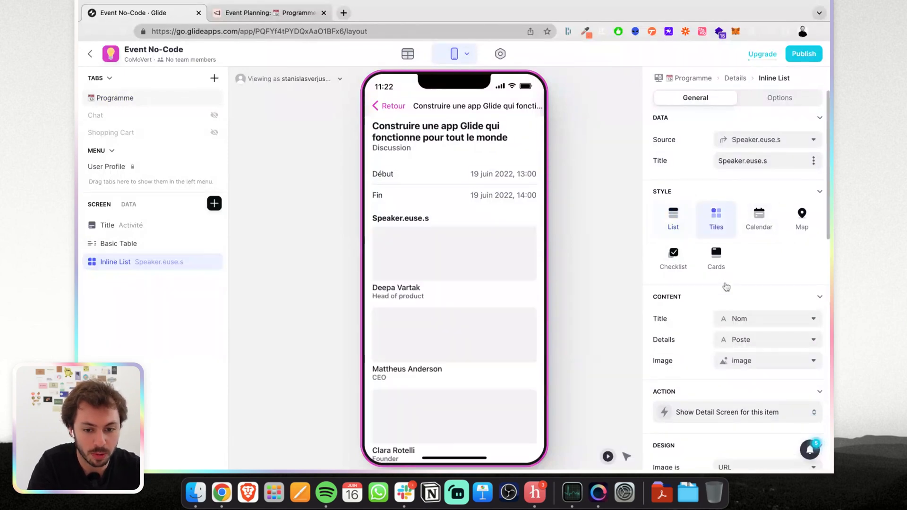
pyautogui.scroll(-3, 732, 316)
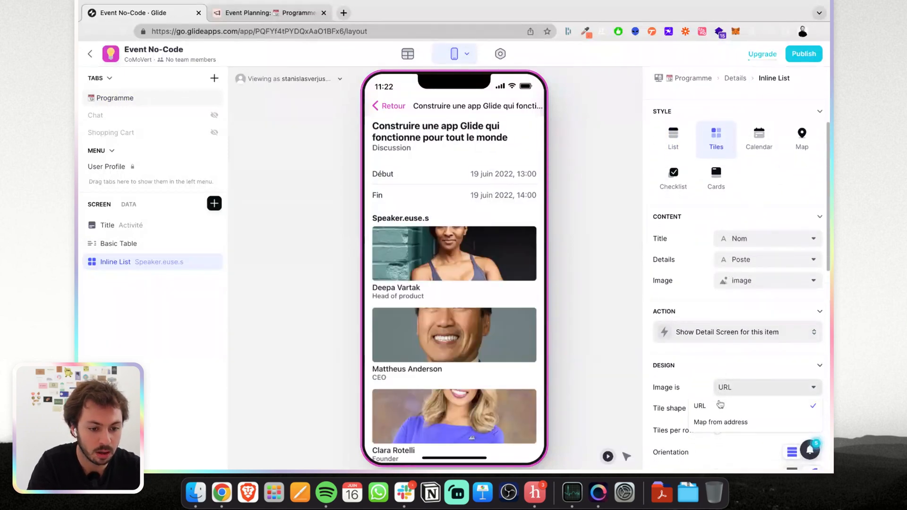
pyautogui.click(734, 414)
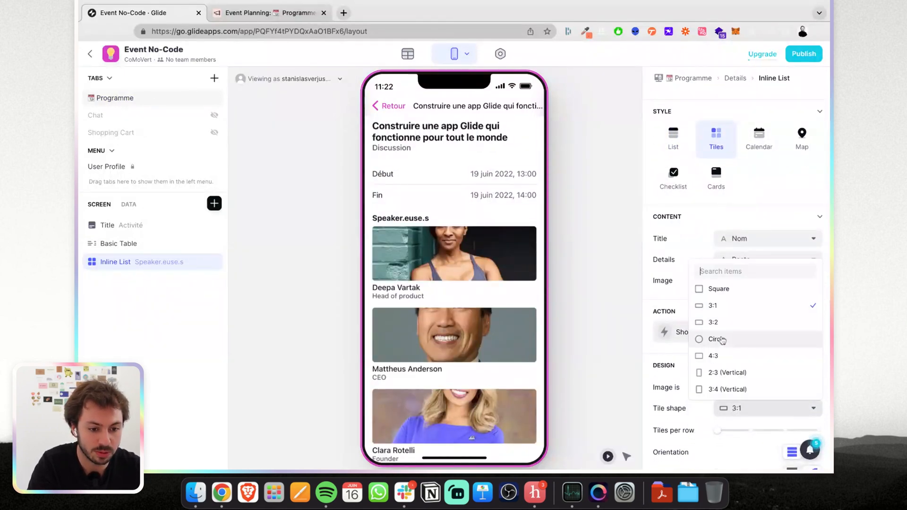
pyautogui.click(721, 339)
pyautogui.scroll(-3, 709, 292)
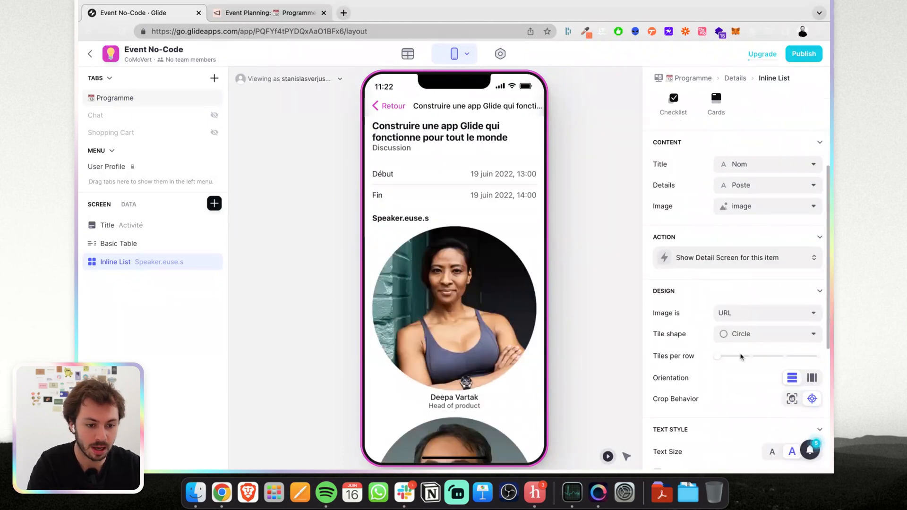
pyautogui.click(750, 359)
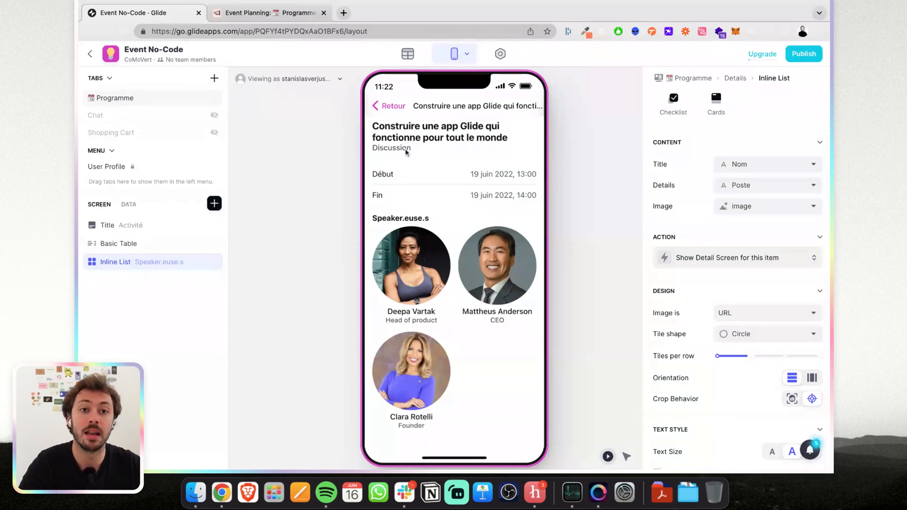
# Open the first speaker's details screen, set its title appearance to Profile and delete the Email component.
pyautogui.click(399, 289)
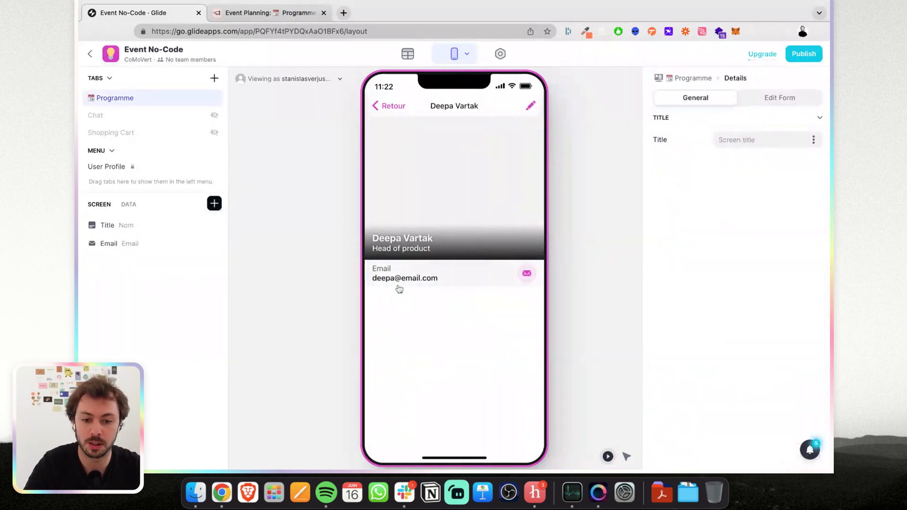
pyautogui.click(128, 229)
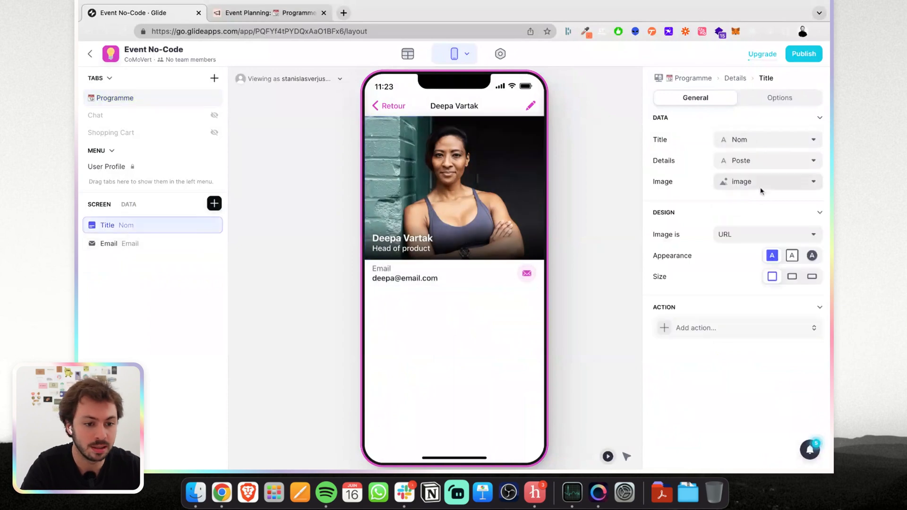
pyautogui.click(811, 255)
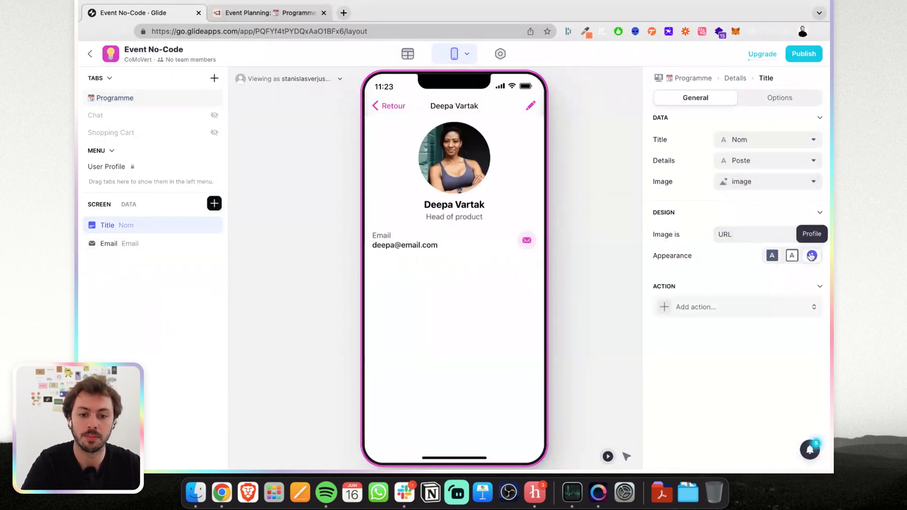
pyautogui.click(214, 243)
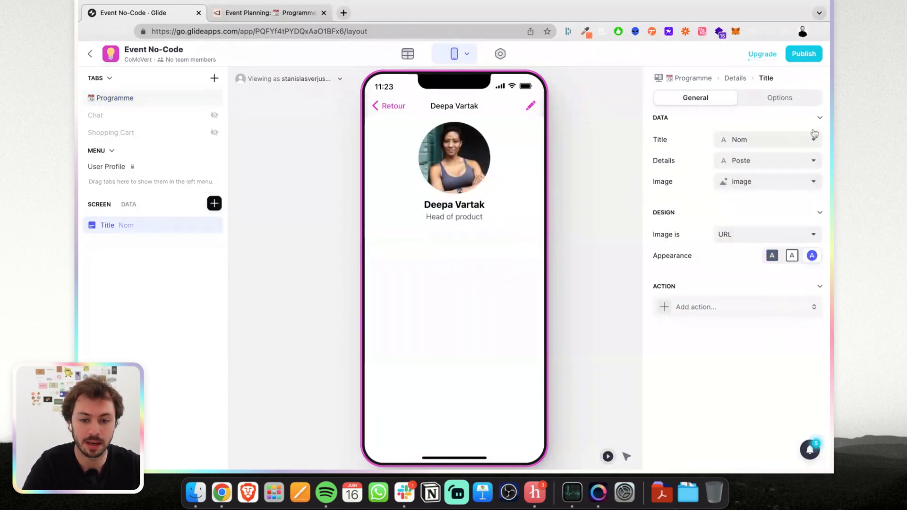
pyautogui.click(790, 96)
pyautogui.click(686, 106)
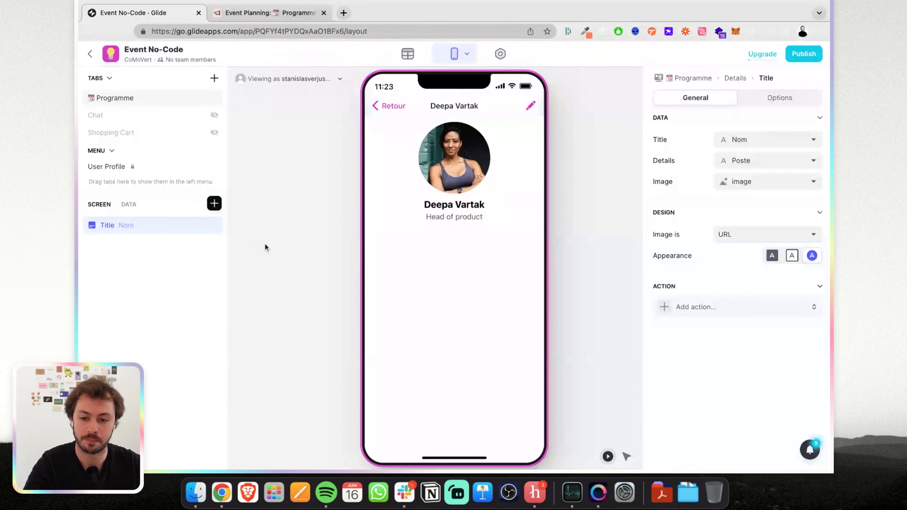
# Add an Inline List sourced from Entreprise below the title on the speaker details screen.
pyautogui.click(214, 203)
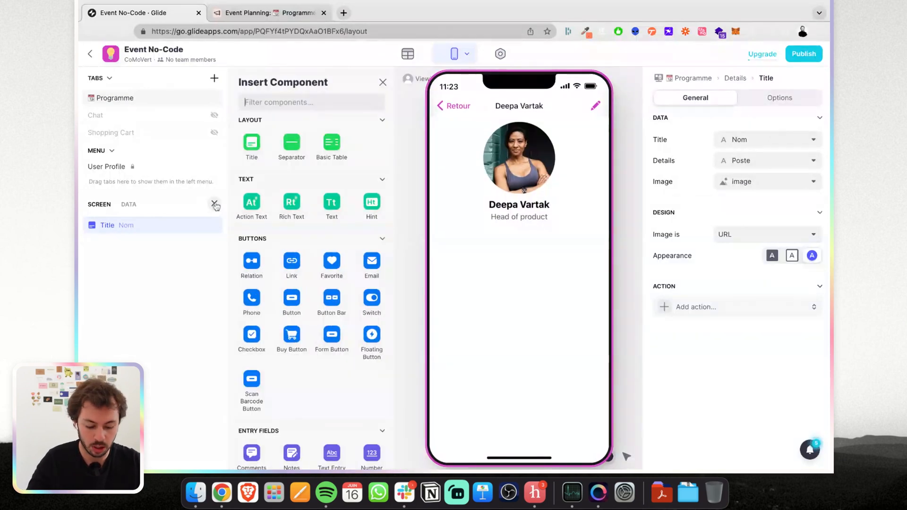
pyautogui.write('inli')
pyautogui.click(249, 152)
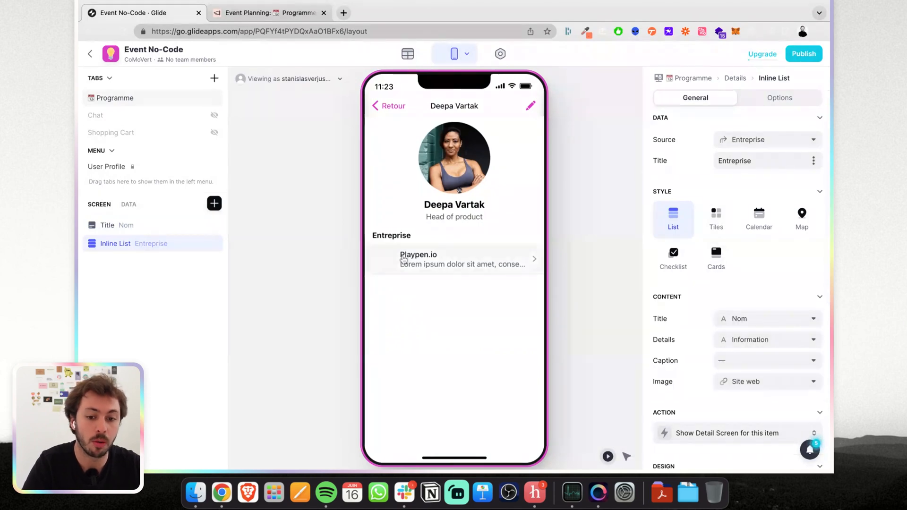
# Duplicate the Entreprise list, set the copy's source to Conférence and move it above the Entreprise list.
pyautogui.click(199, 245)
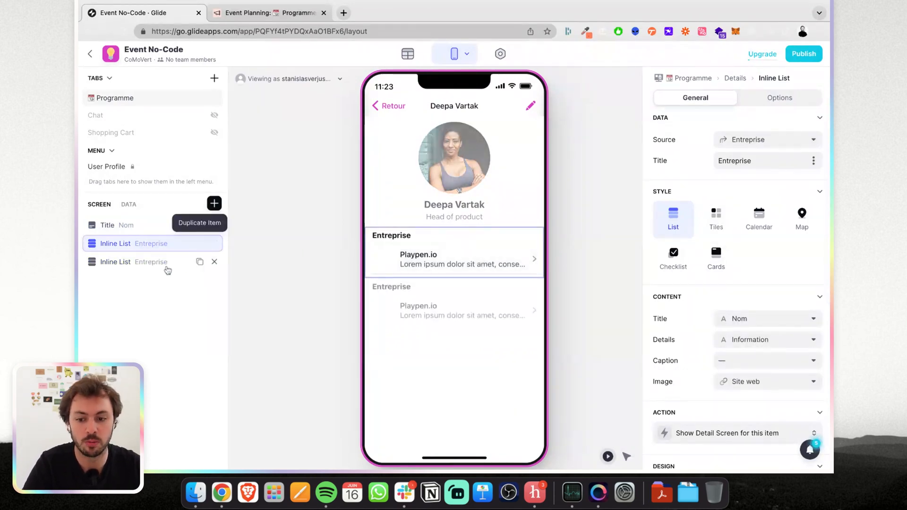
pyautogui.click(162, 263)
pyautogui.click(762, 144)
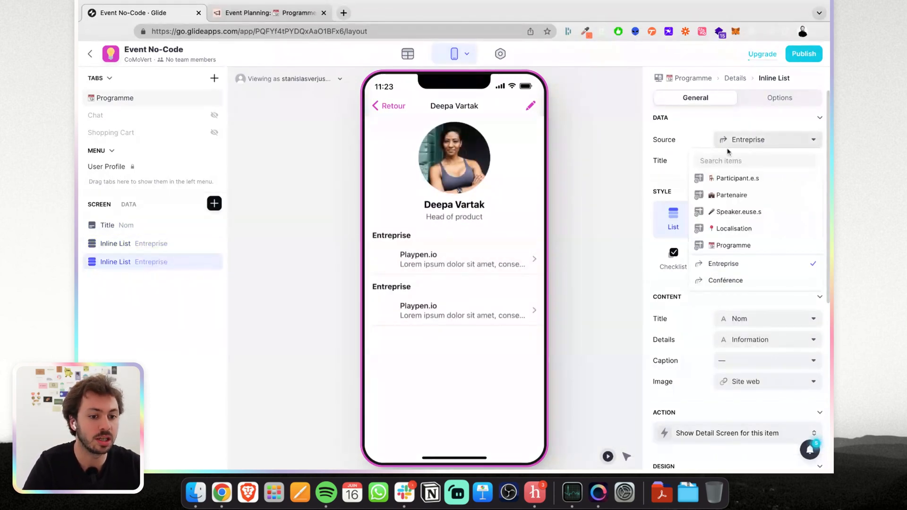
pyautogui.click(724, 281)
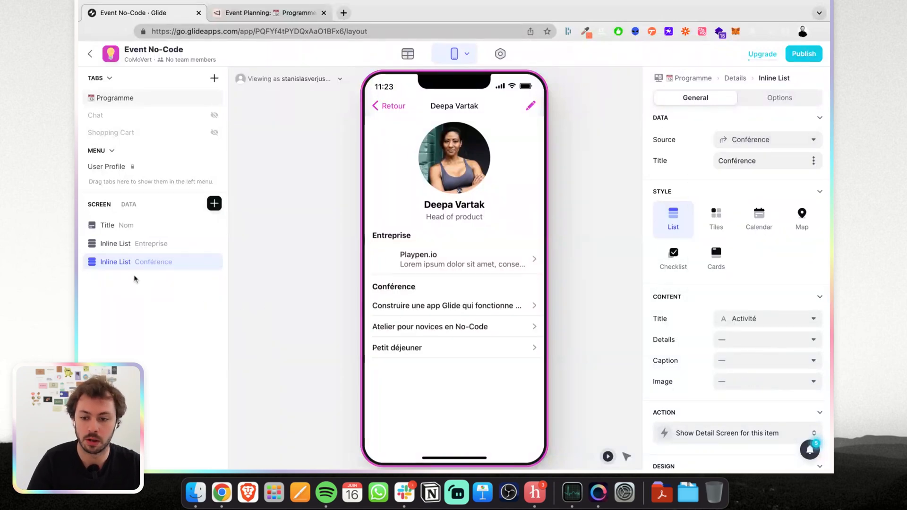
pyautogui.moveTo(133, 262); pyautogui.dragTo(133, 242)
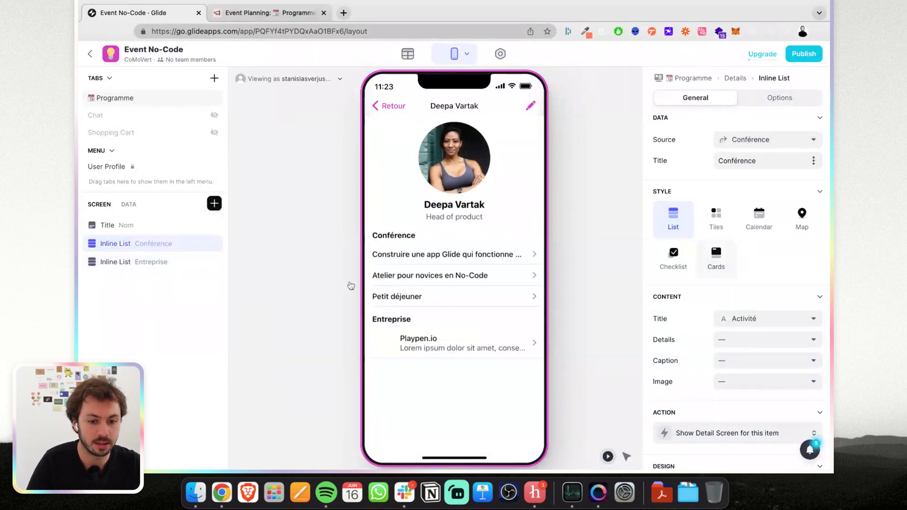
# Title the Conférence list "Ses conférences" and show Type as its details.
pyautogui.click(142, 243)
pyautogui.doubleClick(755, 167)
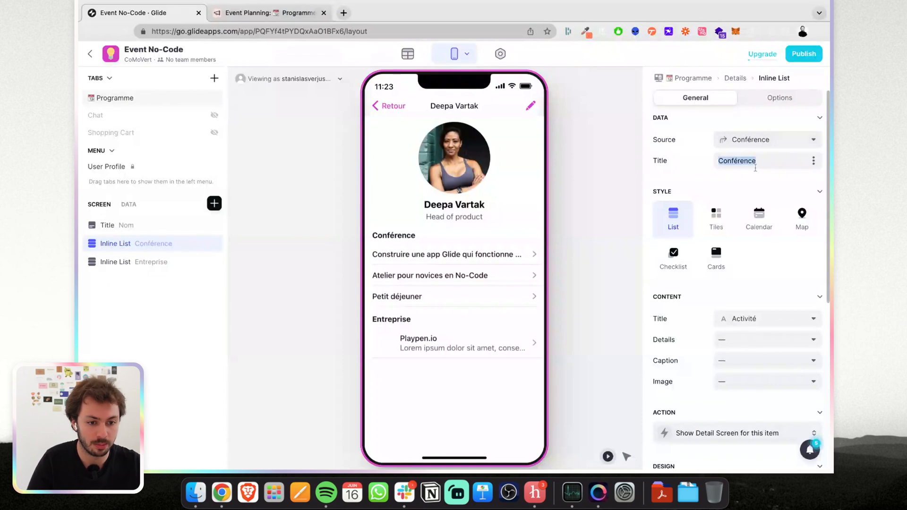
pyautogui.write('Ses c')
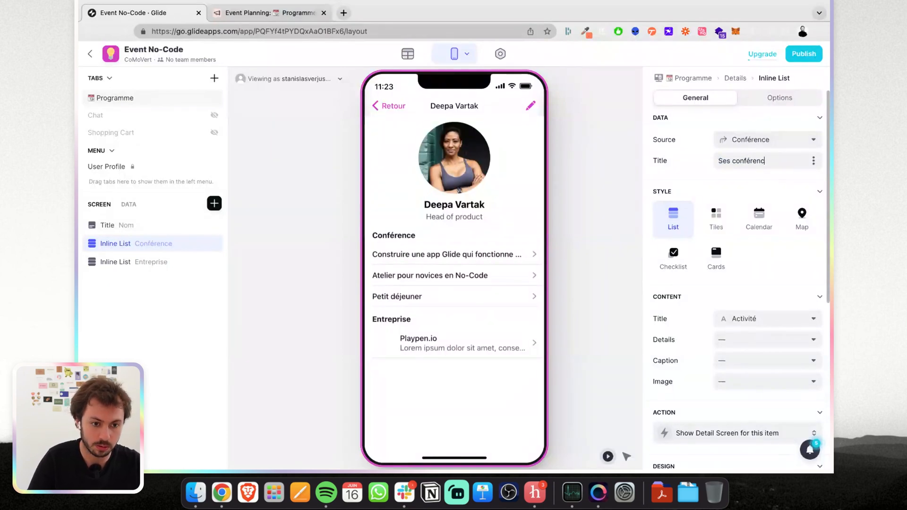
pyautogui.write('onférences')
pyautogui.click(741, 341)
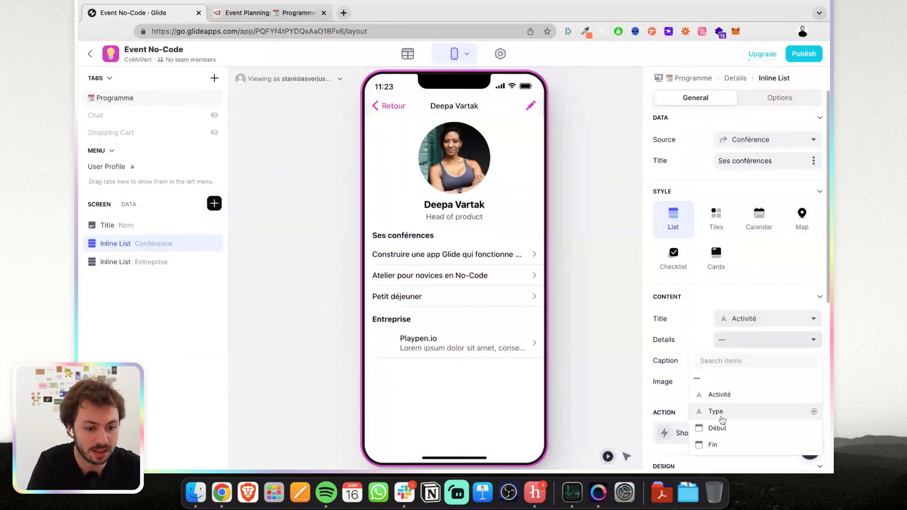
pyautogui.click(716, 412)
# Change the Conférence list to the Calendar style with Début as start, Fin as end and Type as description.
pyautogui.scroll(-2, 658, 350)
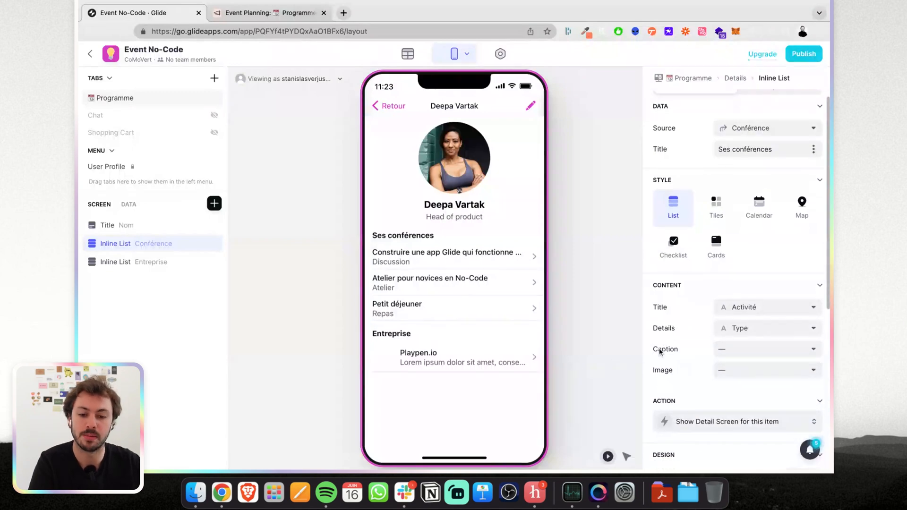
pyautogui.click(758, 198)
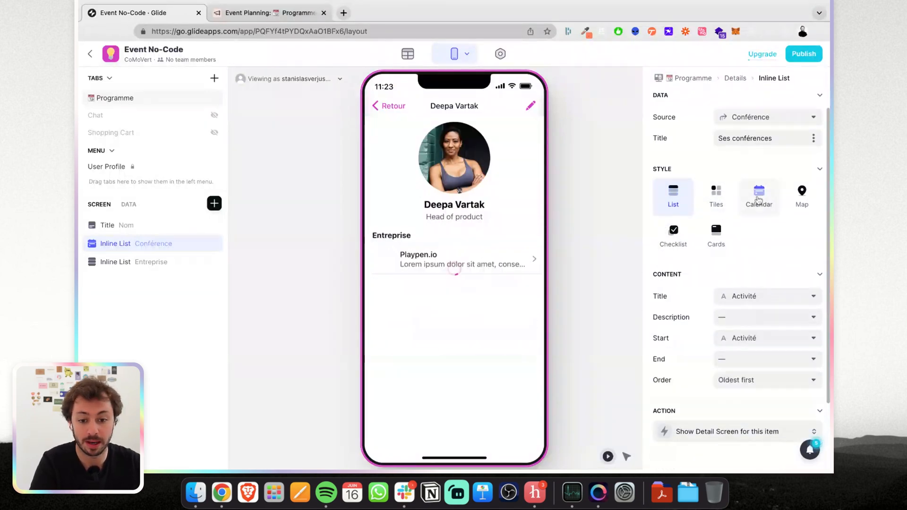
pyautogui.click(736, 341)
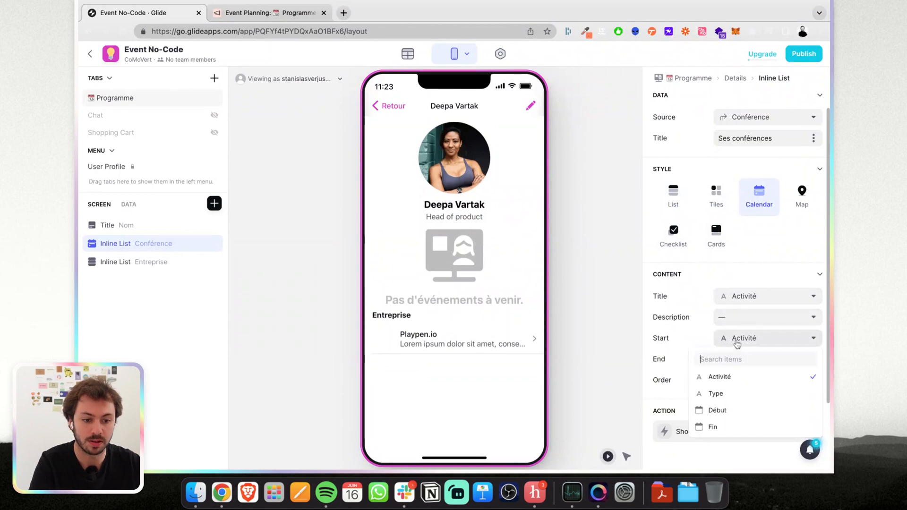
pyautogui.click(716, 410)
pyautogui.click(732, 361)
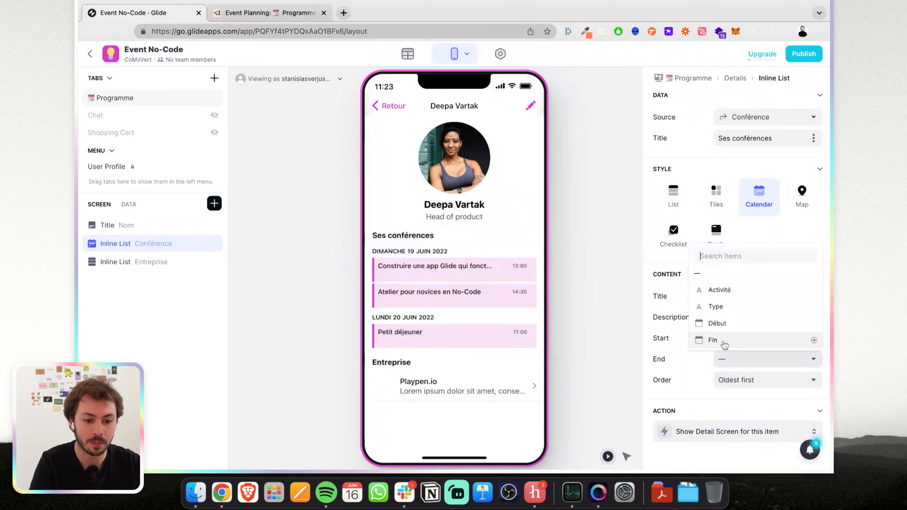
pyautogui.click(725, 343)
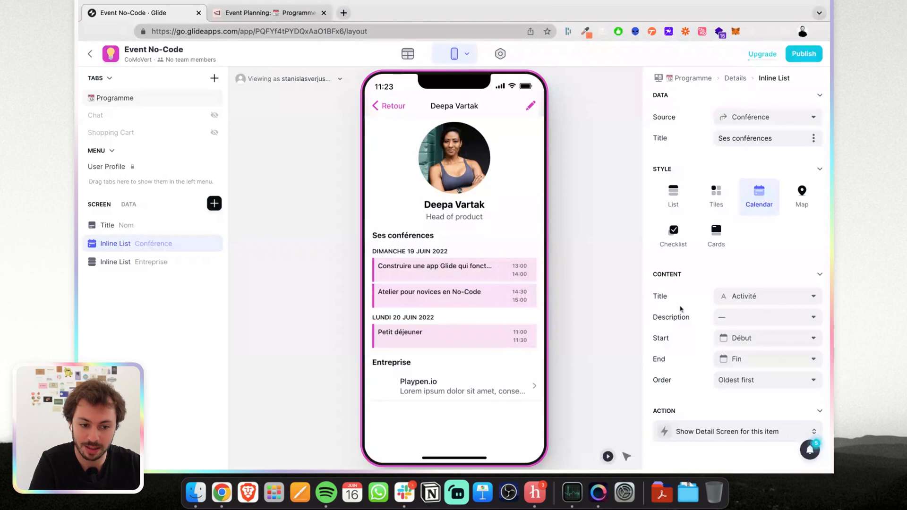
pyautogui.click(733, 321)
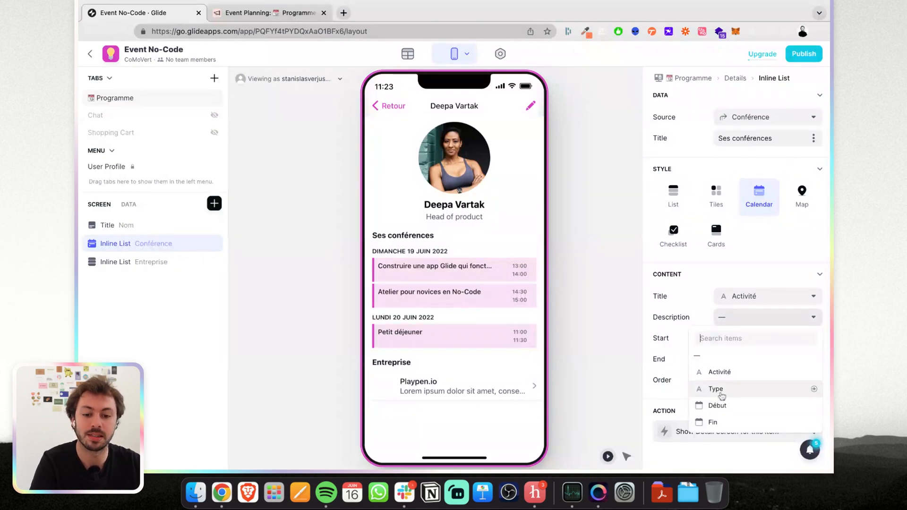
pyautogui.click(715, 389)
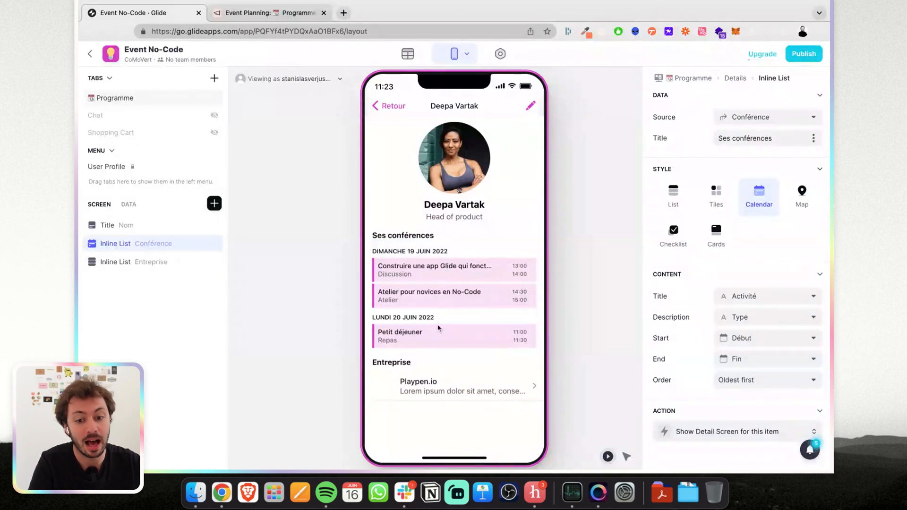
# Title the Entreprise list "Son entreprise" and change it to the Cards style.
pyautogui.click(134, 264)
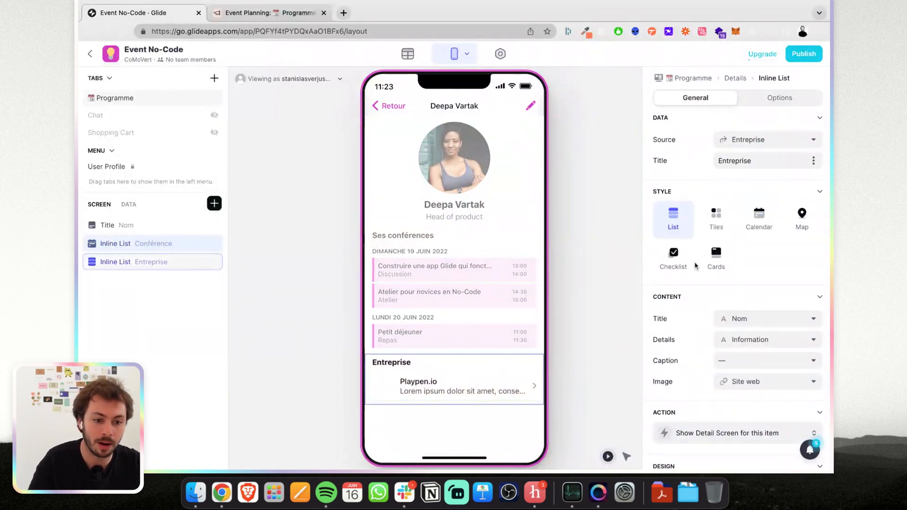
pyautogui.doubleClick(743, 163)
pyautogui.write('Son e')
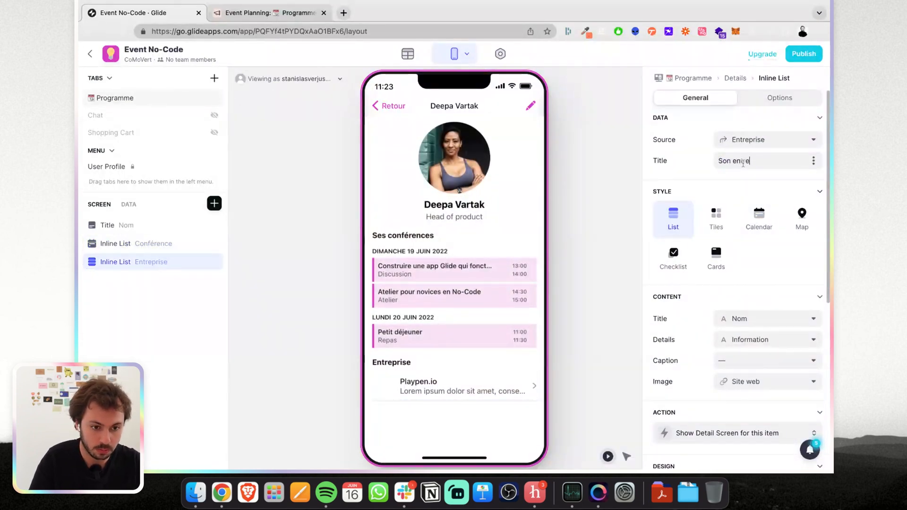
pyautogui.click(716, 255)
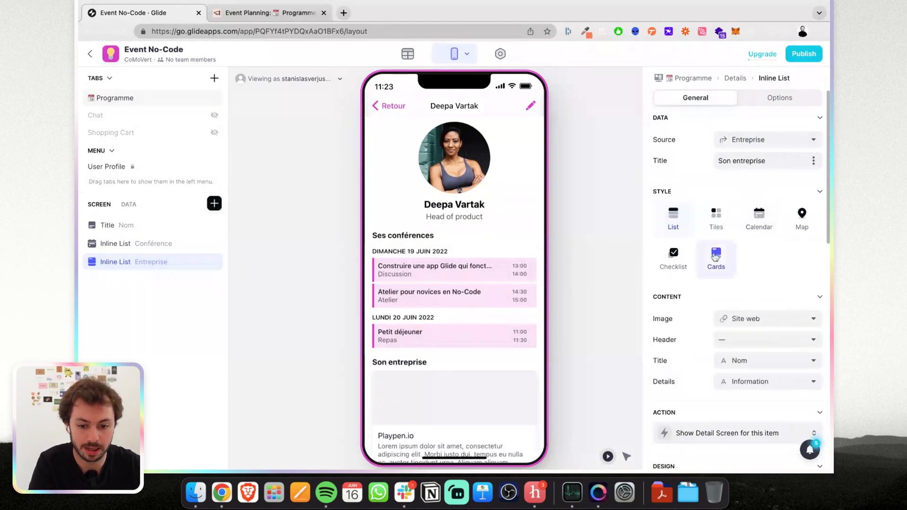
# Use Nom as the header of the Entreprise cards and clear their title and image.
pyautogui.scroll(-3, 730, 282)
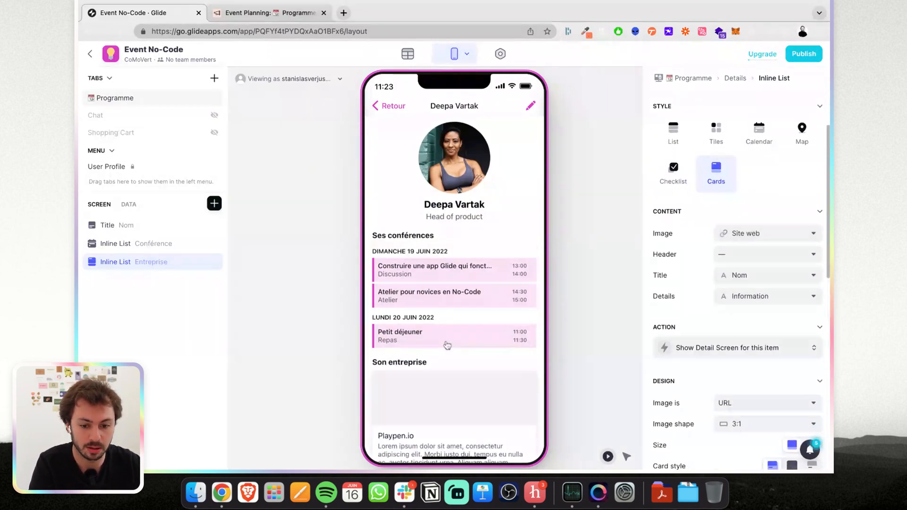
pyautogui.scroll(-1, 447, 345)
pyautogui.click(730, 254)
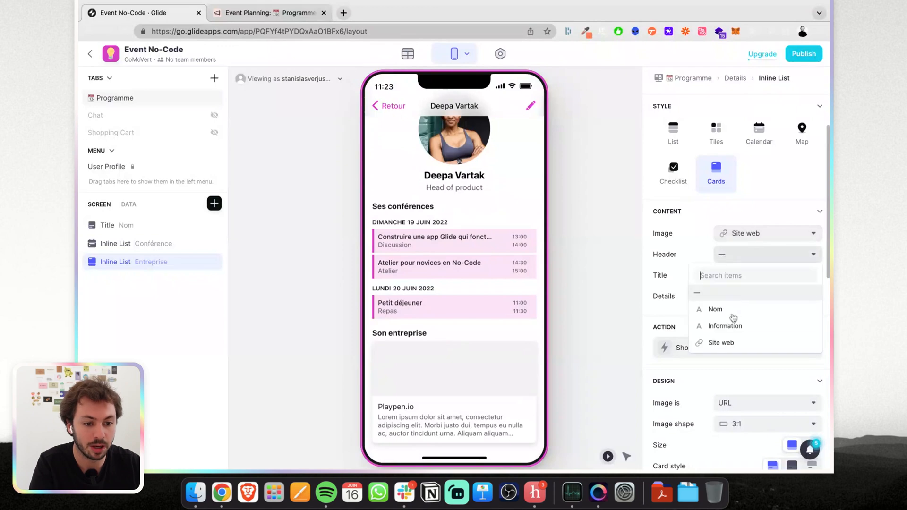
pyautogui.click(733, 310)
pyautogui.click(747, 279)
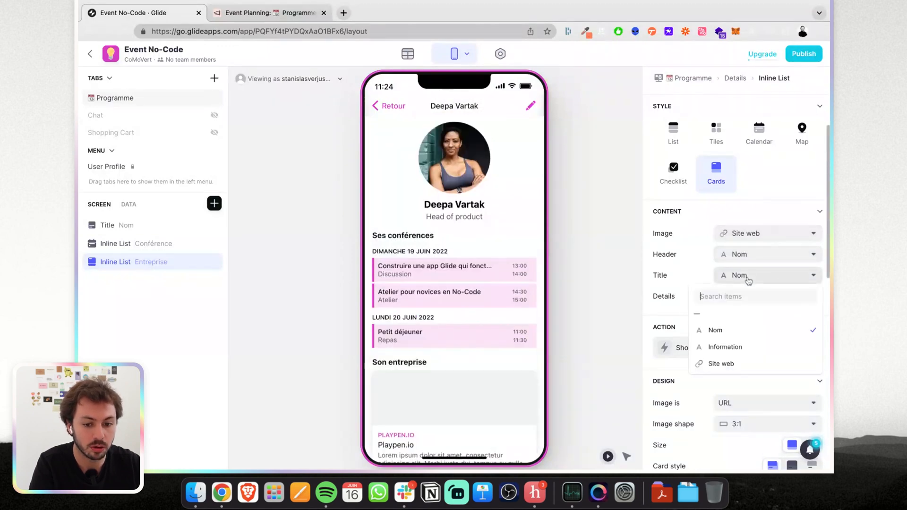
pyautogui.click(714, 314)
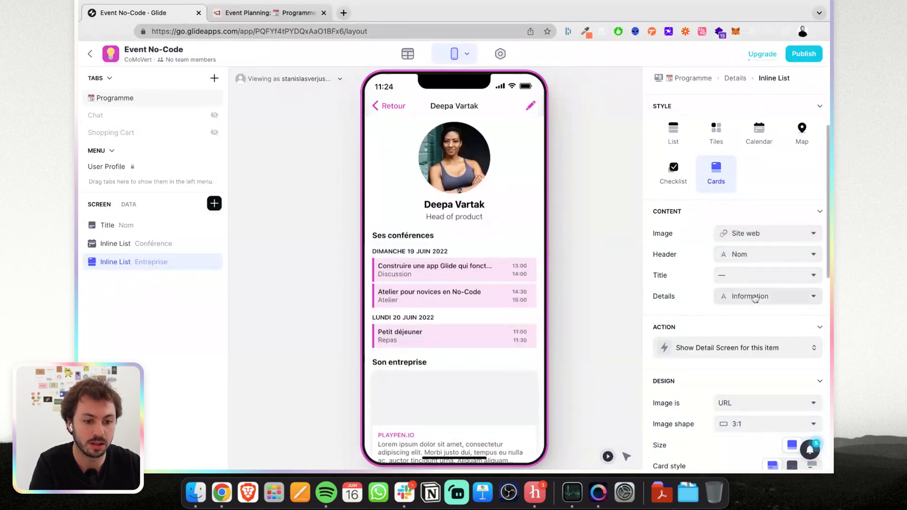
pyautogui.click(745, 234)
pyautogui.click(702, 276)
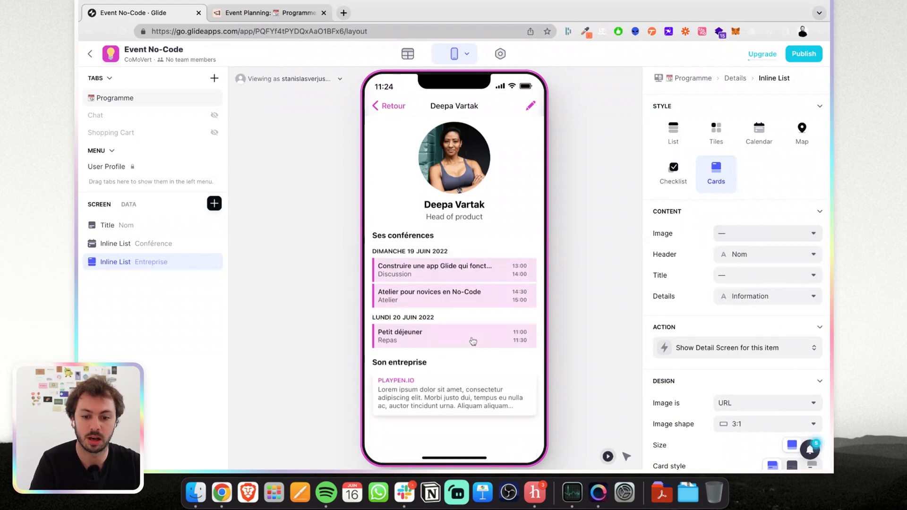
# Disable user editing on the company details screen and return to the Programme calendar.
pyautogui.click(420, 409)
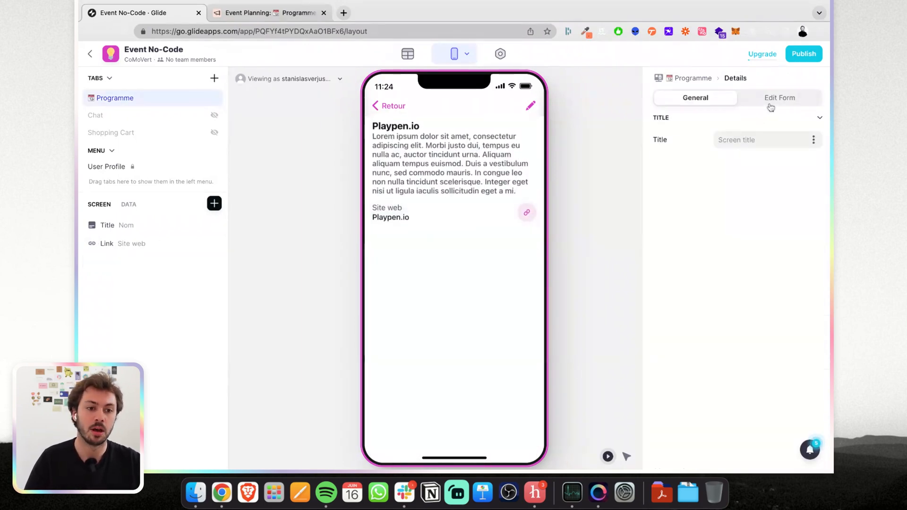
pyautogui.click(771, 105)
pyautogui.click(667, 143)
pyautogui.click(392, 110)
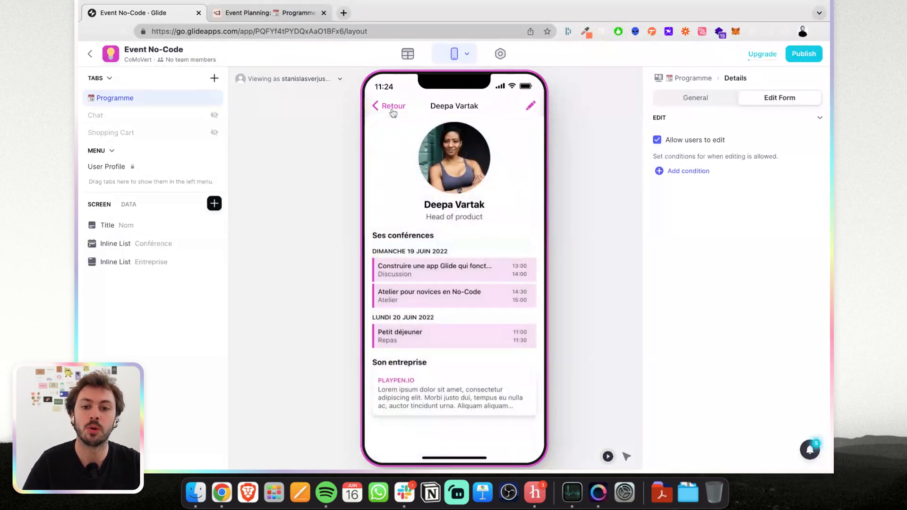
pyautogui.click(392, 108)
pyautogui.click(431, 269)
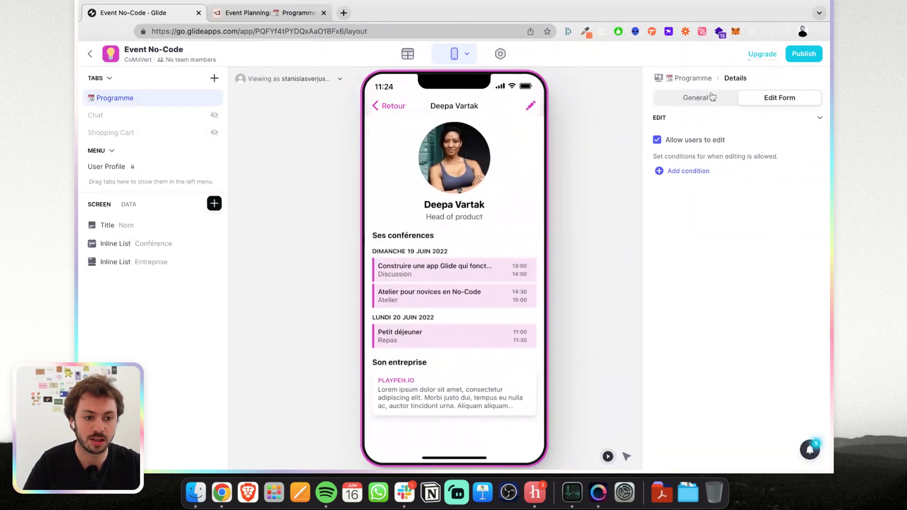
pyautogui.click(393, 107)
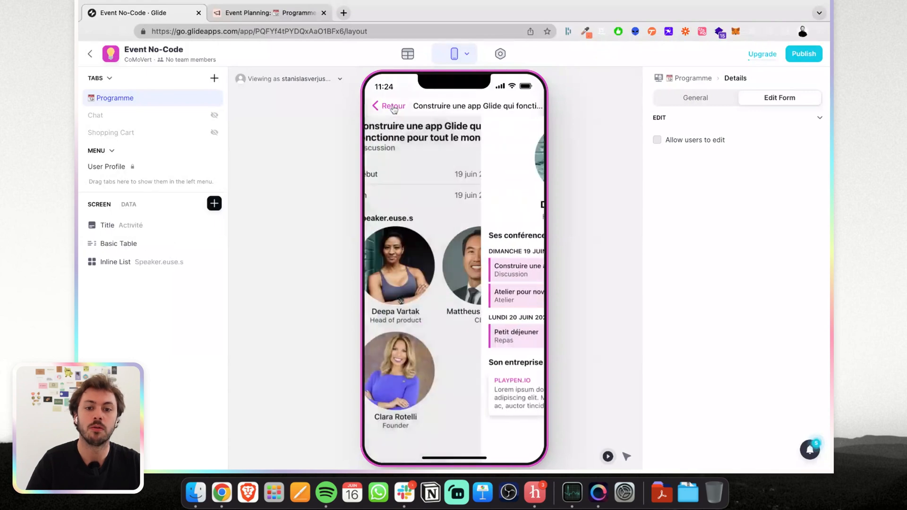
pyautogui.click(393, 107)
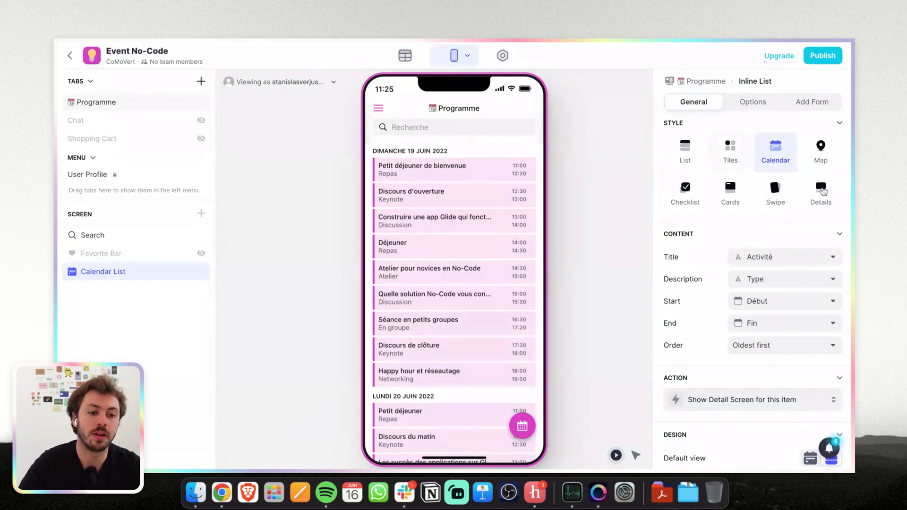
# Change the Programme tab to the Details style and delete all of its default components.
pyautogui.click(821, 190)
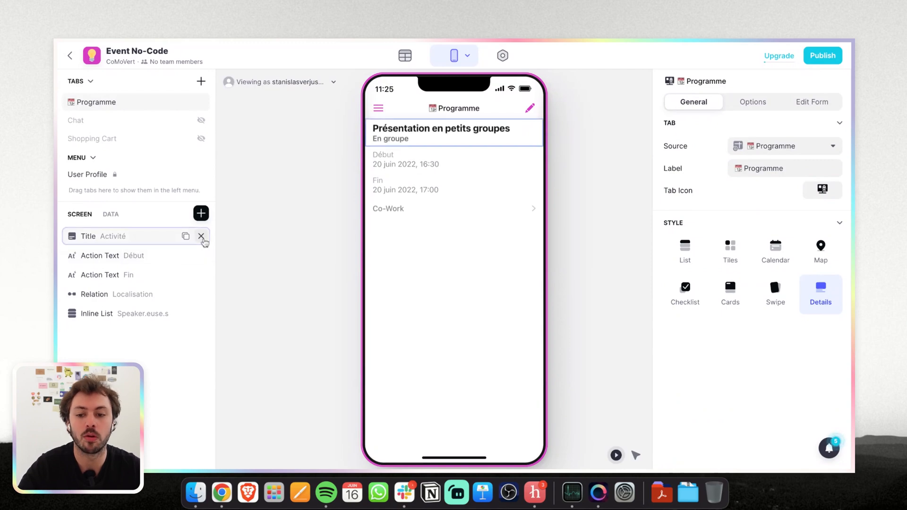
pyautogui.click(201, 236)
pyautogui.click(201, 236)
pyautogui.click(201, 237)
pyautogui.click(201, 236)
pyautogui.click(201, 236)
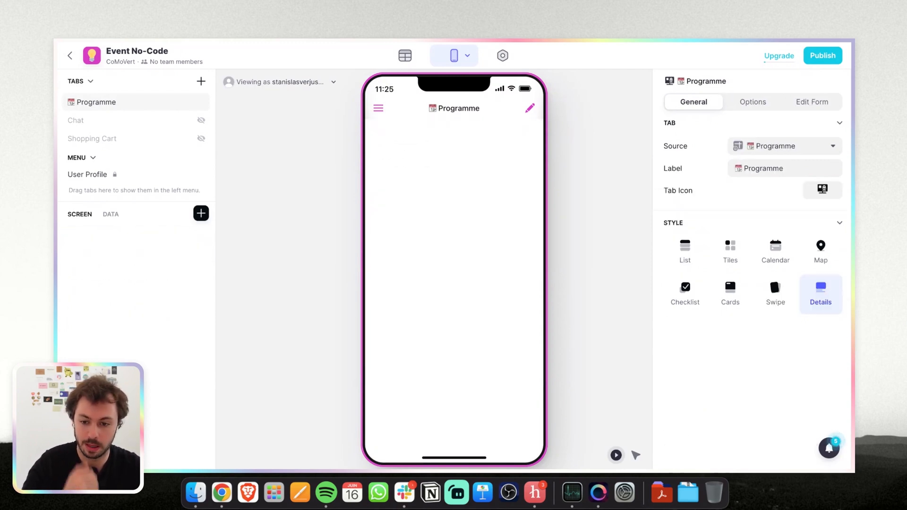
# Disable user editing on the Programme tab and rename its label "No-Code Event".
pyautogui.click(816, 101)
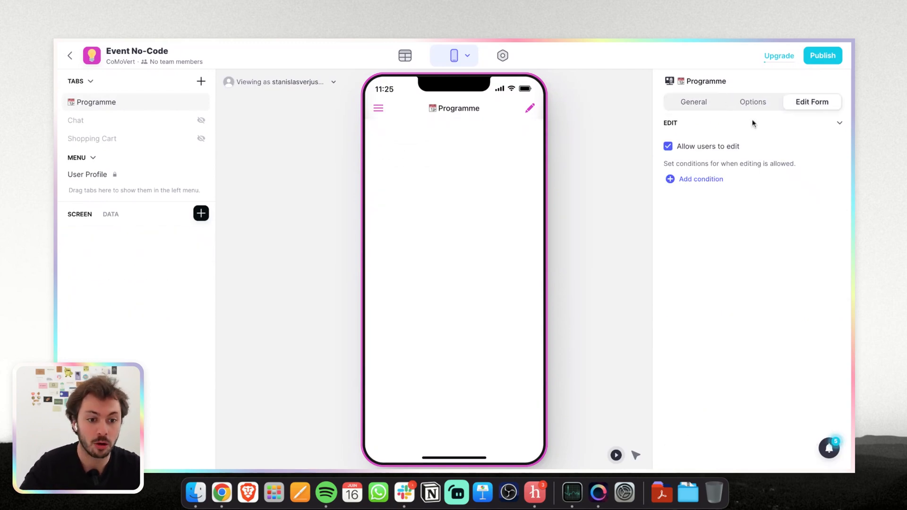
pyautogui.click(682, 149)
pyautogui.click(693, 101)
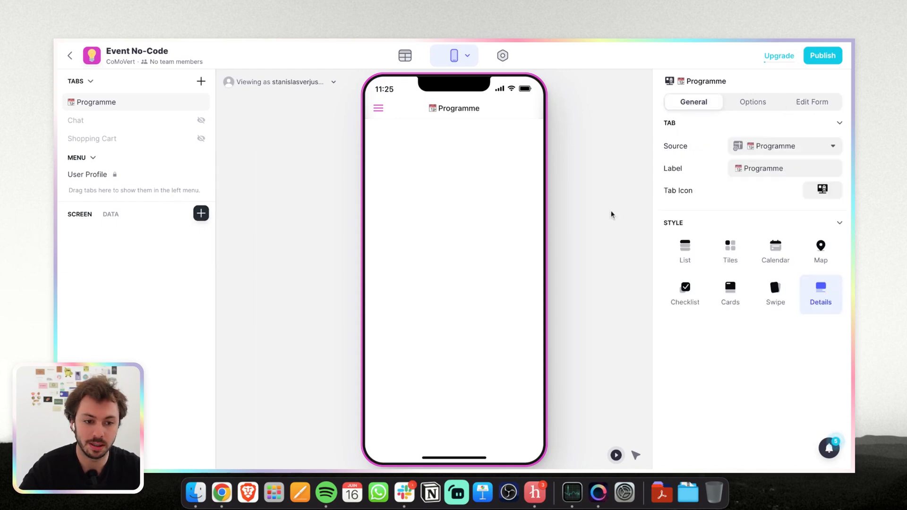
pyautogui.doubleClick(766, 167)
pyautogui.write('No-Code Event')
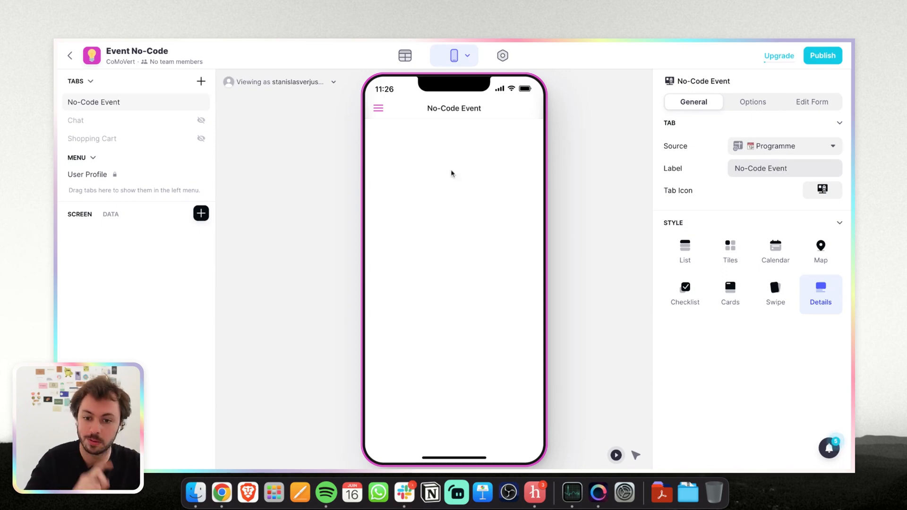
pyautogui.click(199, 215)
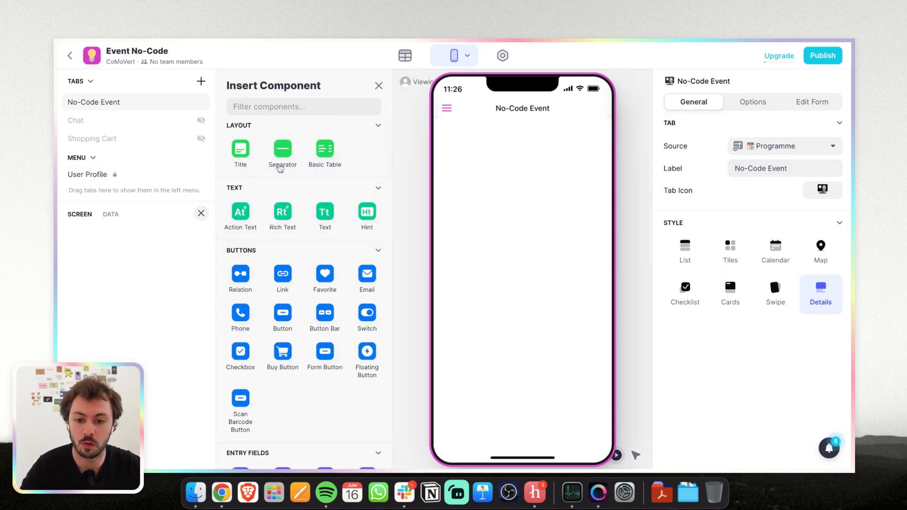
pyautogui.click(242, 159)
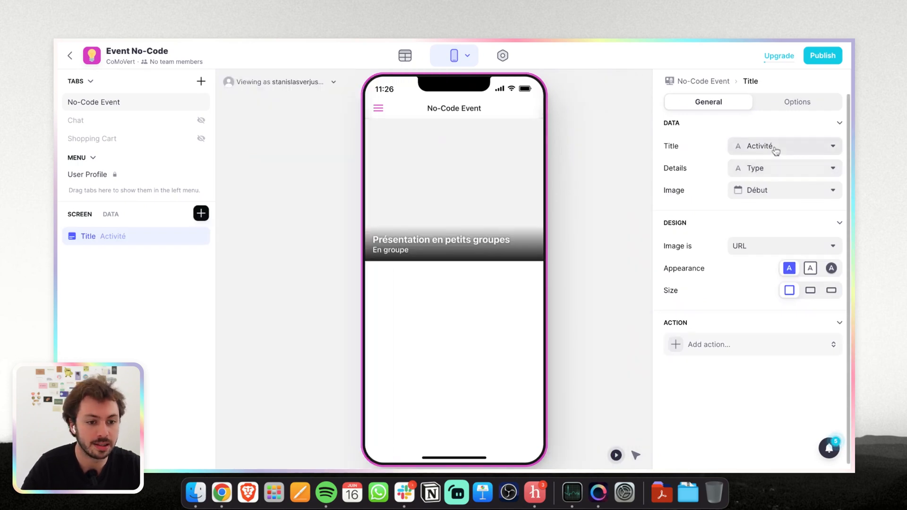
pyautogui.click(775, 147)
pyautogui.click(744, 187)
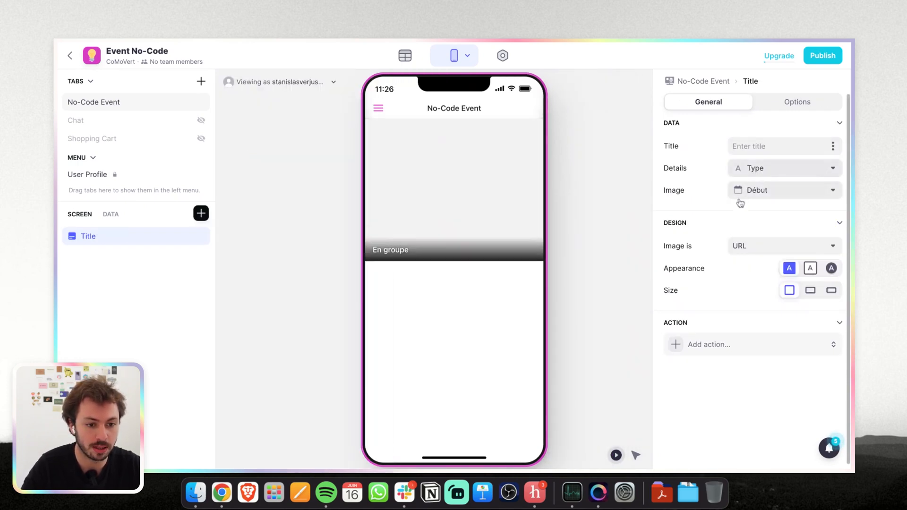
pyautogui.click(200, 241)
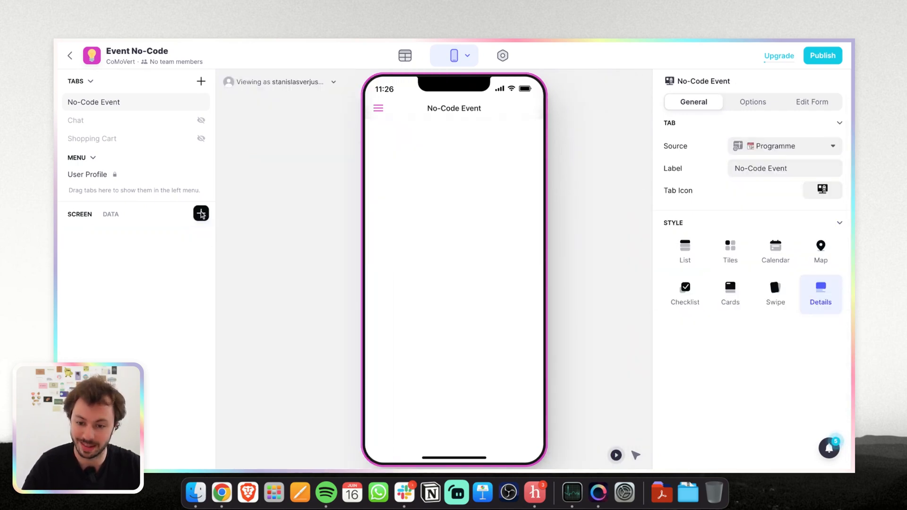
# Add a Text component with the custom text "Hello, voici l'application de l'event No-Code".
pyautogui.click(201, 214)
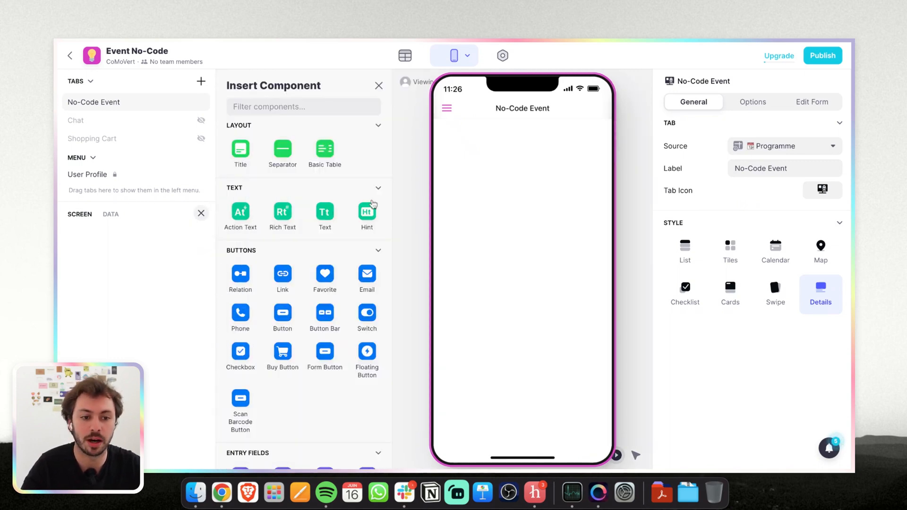
pyautogui.click(324, 211)
pyautogui.click(749, 147)
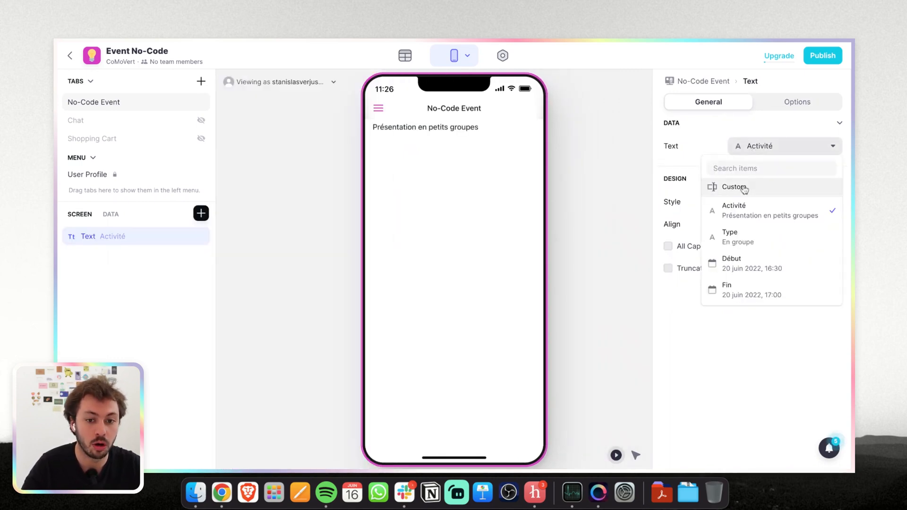
pyautogui.click(743, 186)
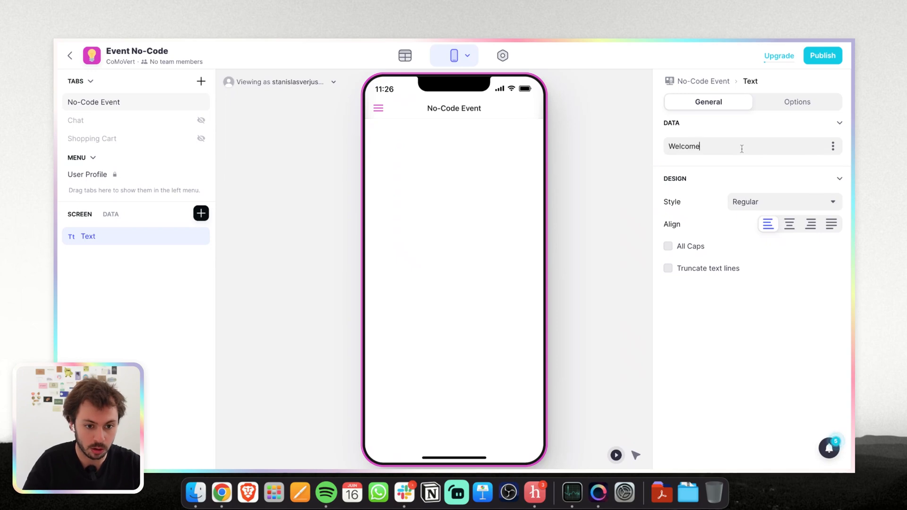
pyautogui.write('Welcome to the')
pyautogui.press('super+a')
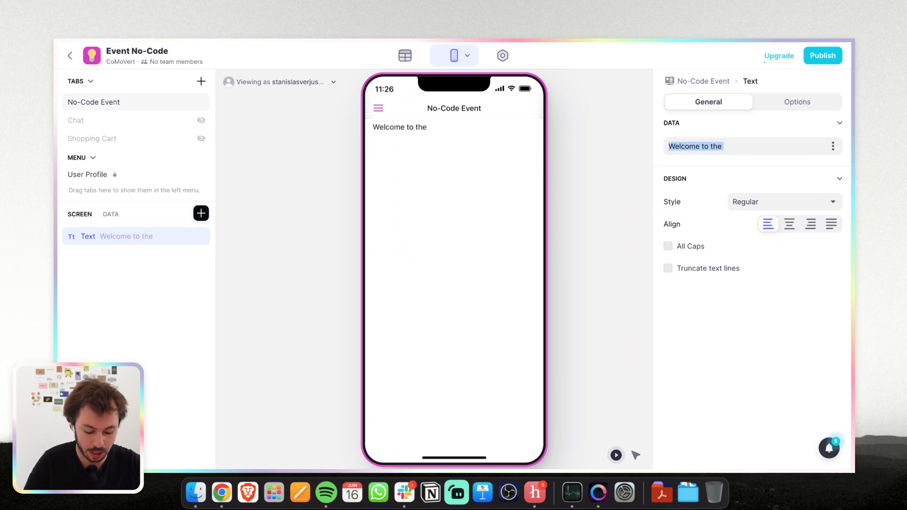
pyautogui.write("Hello, voici l'application d")
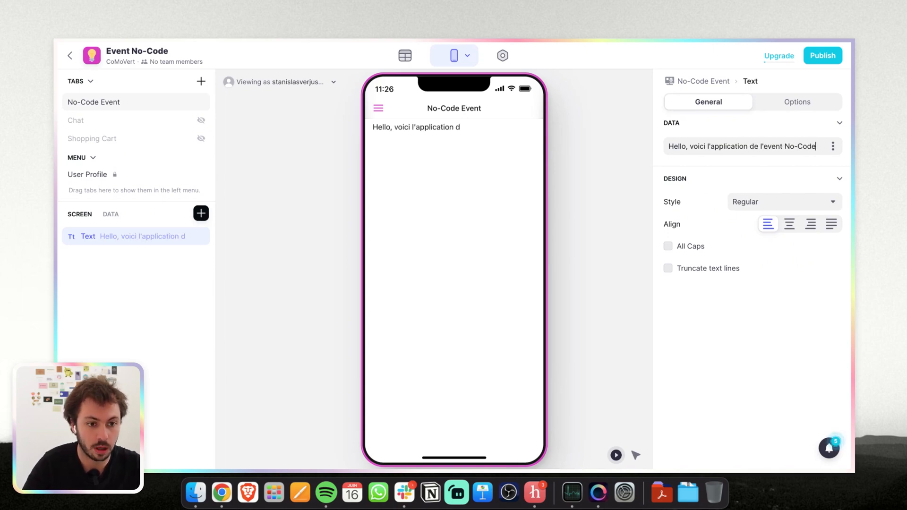
# Set the welcome text to the Headline 2 style and centre it.
pyautogui.click(766, 202)
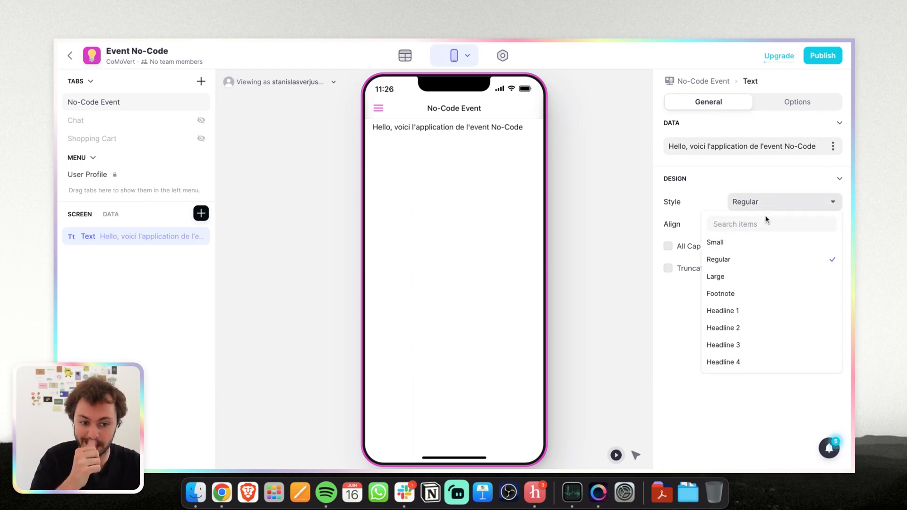
pyautogui.click(741, 326)
pyautogui.click(789, 224)
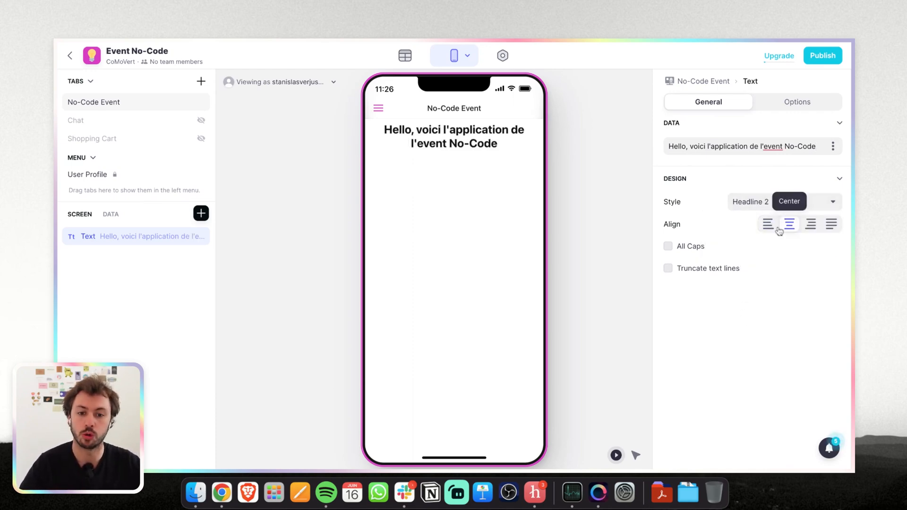
# Add an Inline List below the welcome text with the Programme table as its source.
pyautogui.click(201, 213)
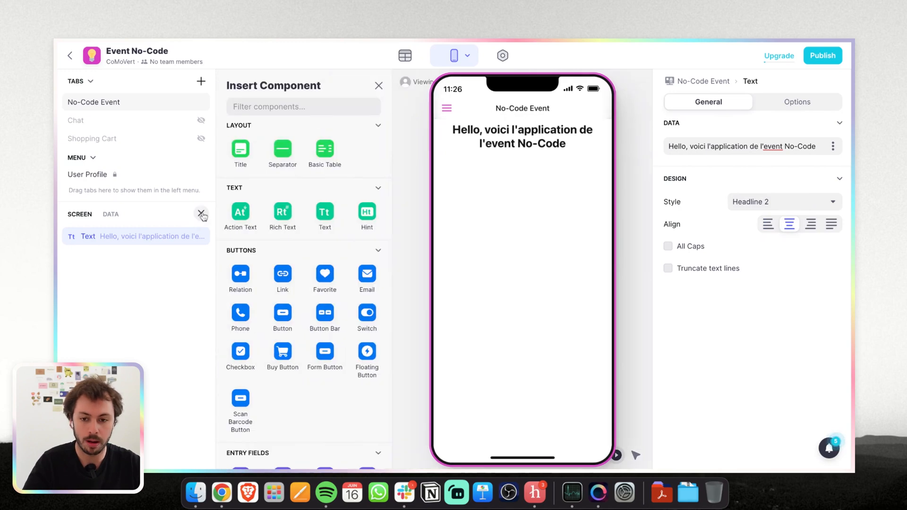
pyautogui.write('inli')
pyautogui.click(234, 158)
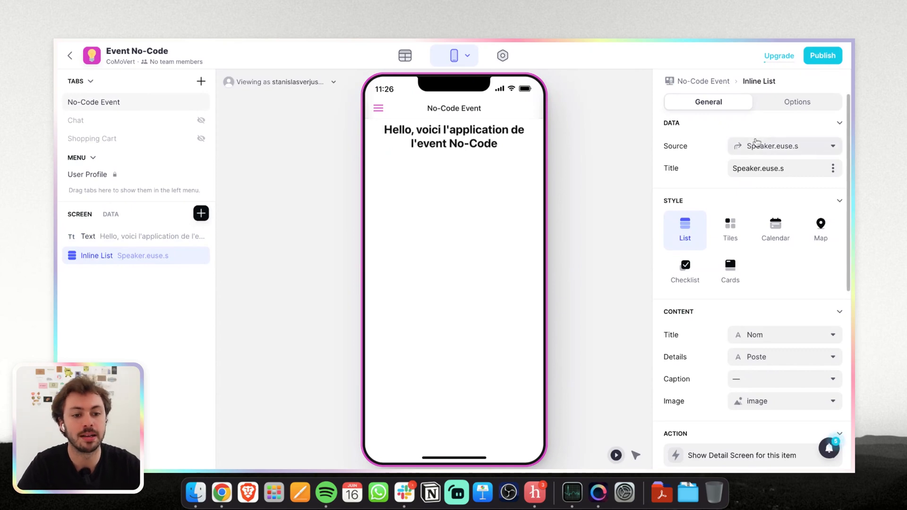
pyautogui.click(756, 143)
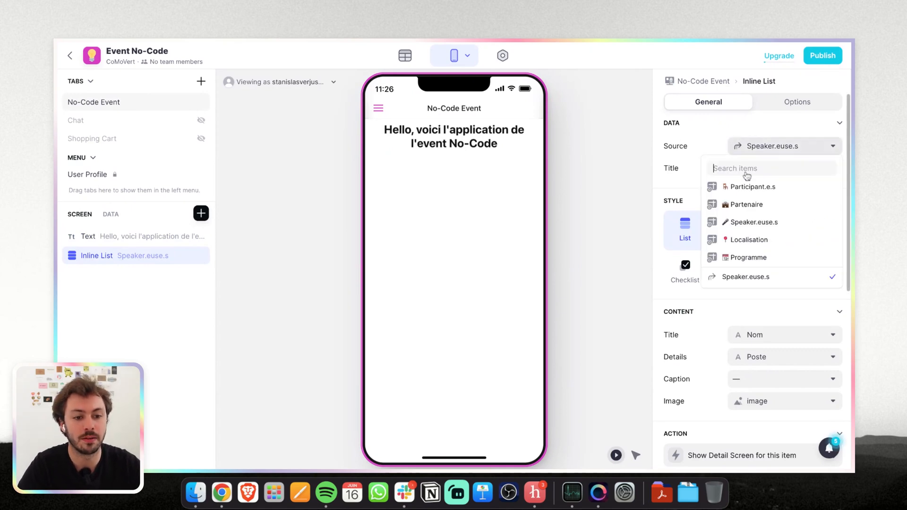
pyautogui.click(748, 257)
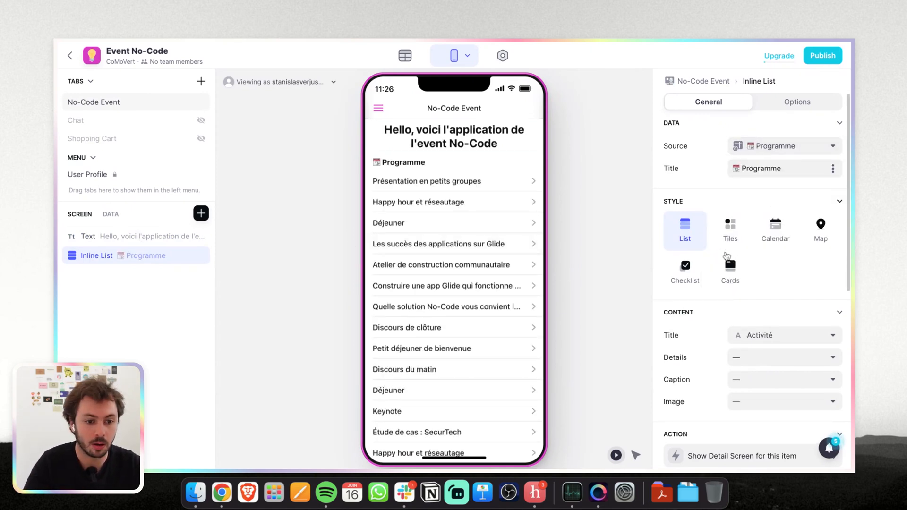
# Display the Programme list in Calendar style, with Début as the start and Fin as the end.
pyautogui.click(775, 235)
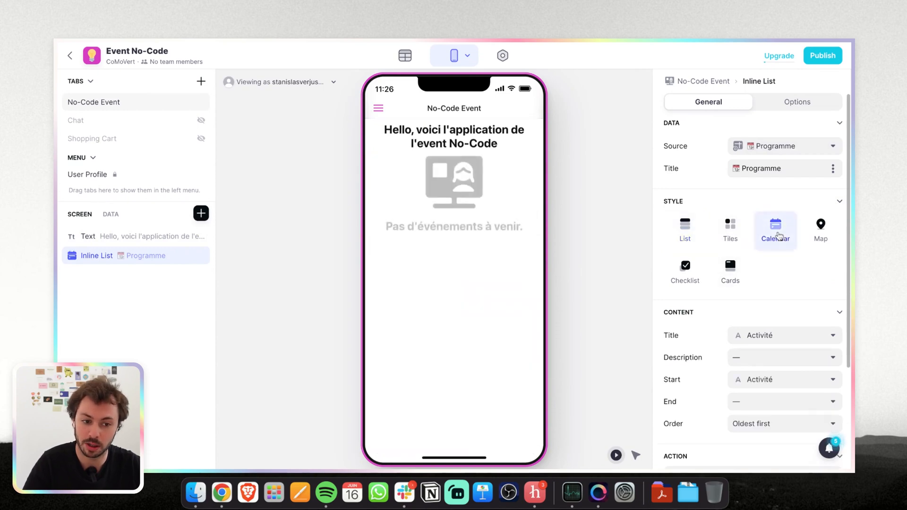
pyautogui.scroll(-1, 748, 375)
pyautogui.click(753, 356)
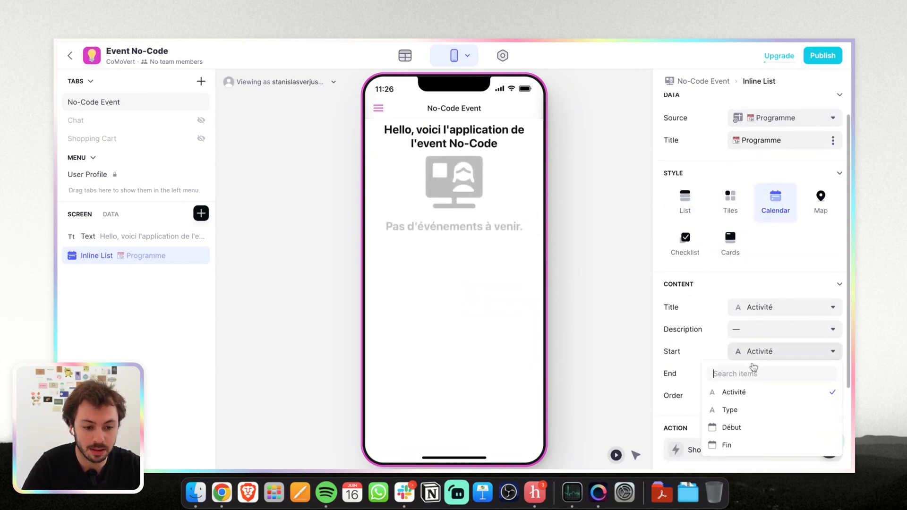
pyautogui.click(738, 428)
pyautogui.click(750, 375)
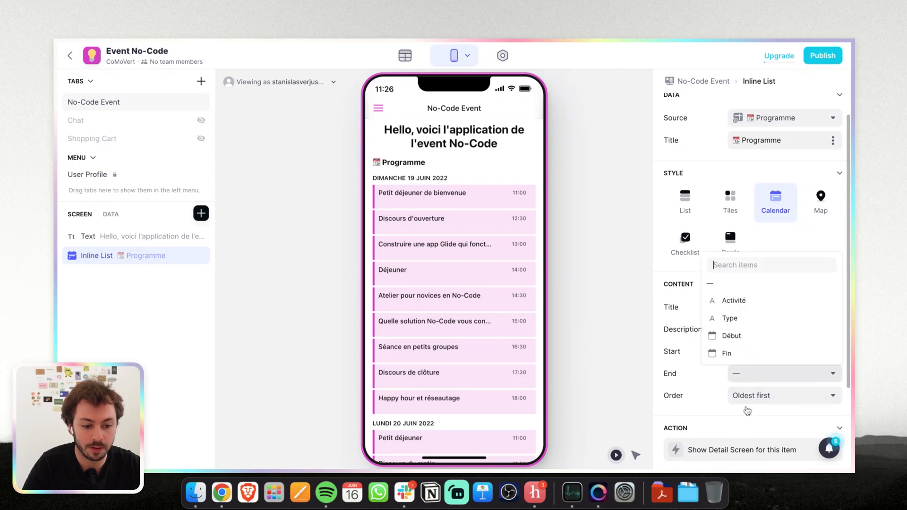
pyautogui.click(742, 352)
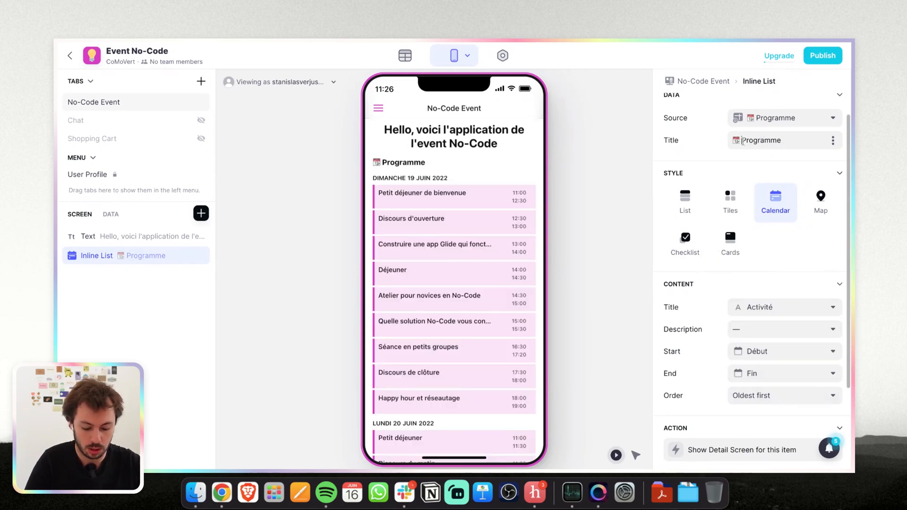
# Retitle the calendar list "Le Programme", keeping its emoji.
pyautogui.press('BackSpace')
pyautogui.press('BackSpace')
pyautogui.write('e')
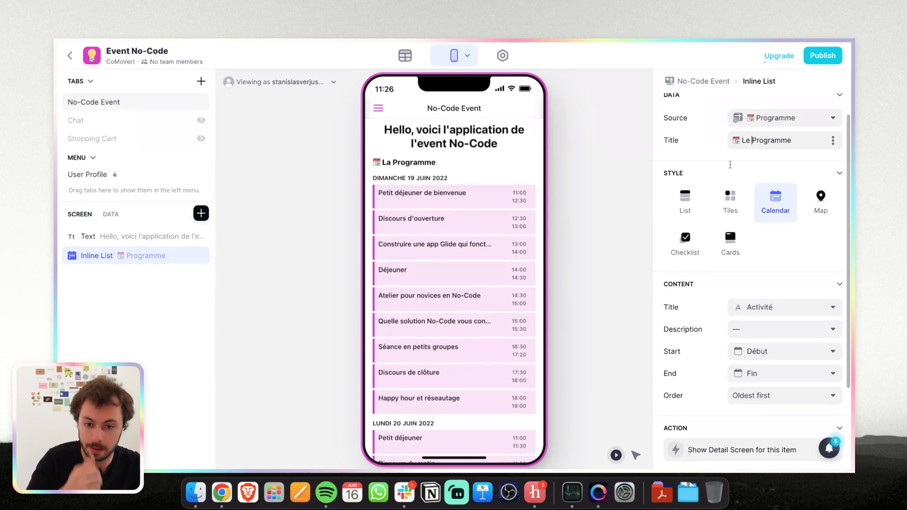
# Examine the programme calendar across both event days in the app preview.
pyautogui.scroll(-3, 429, 259)
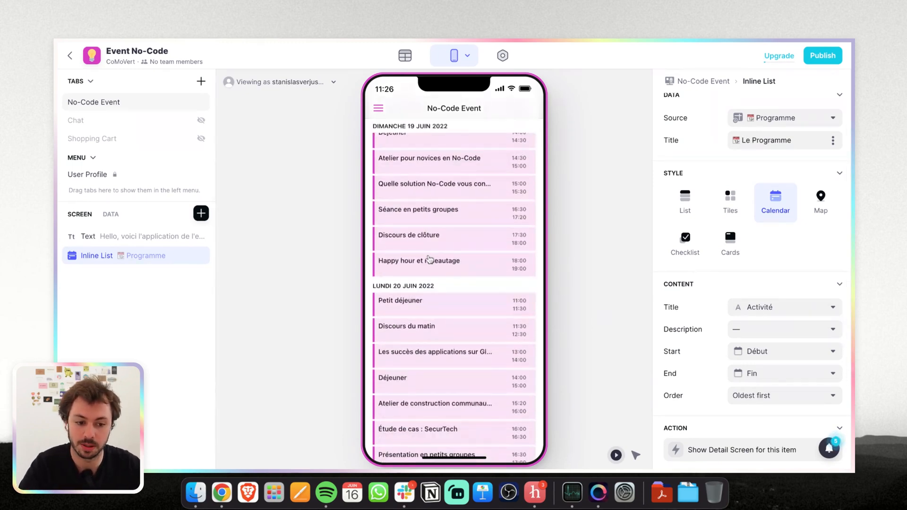
pyautogui.scroll(3, 429, 259)
pyautogui.scroll(-3, 734, 290)
pyautogui.scroll(4, 733, 288)
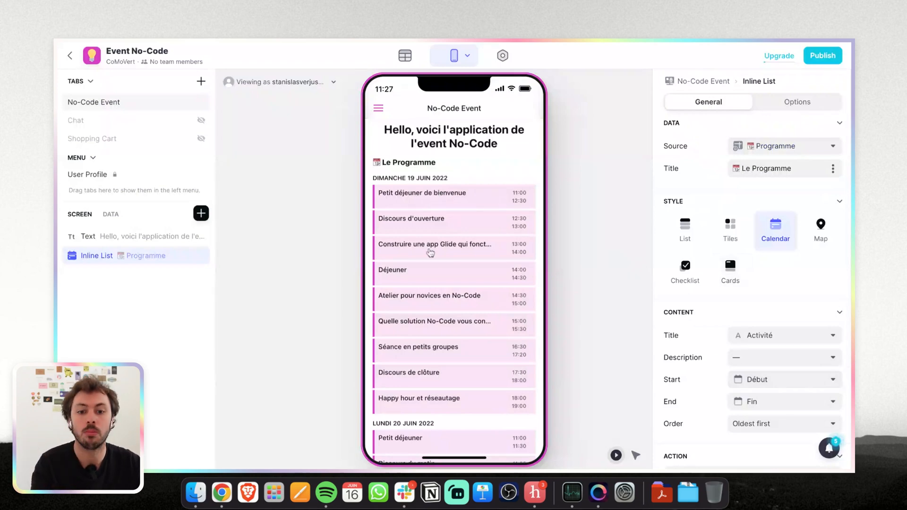
pyautogui.scroll(-2, 430, 252)
pyautogui.scroll(3, 431, 251)
pyautogui.scroll(-5, 431, 251)
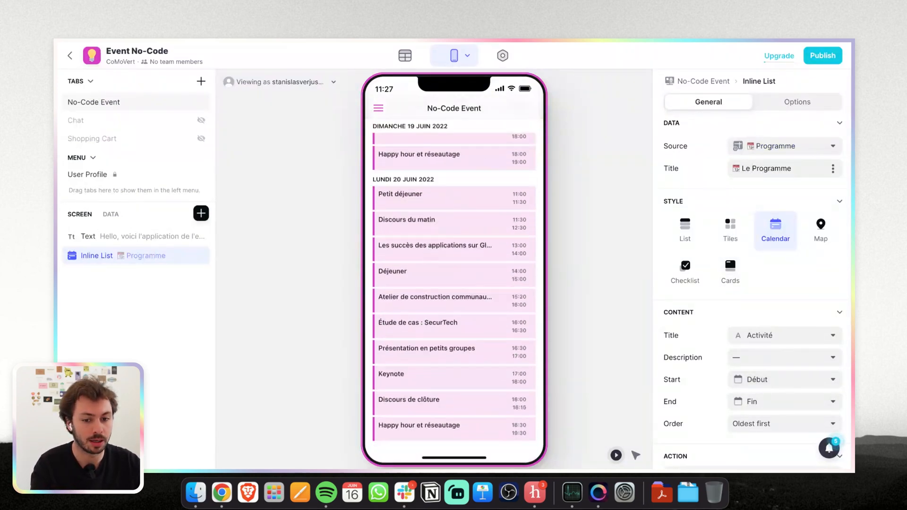
pyautogui.scroll(5, 431, 251)
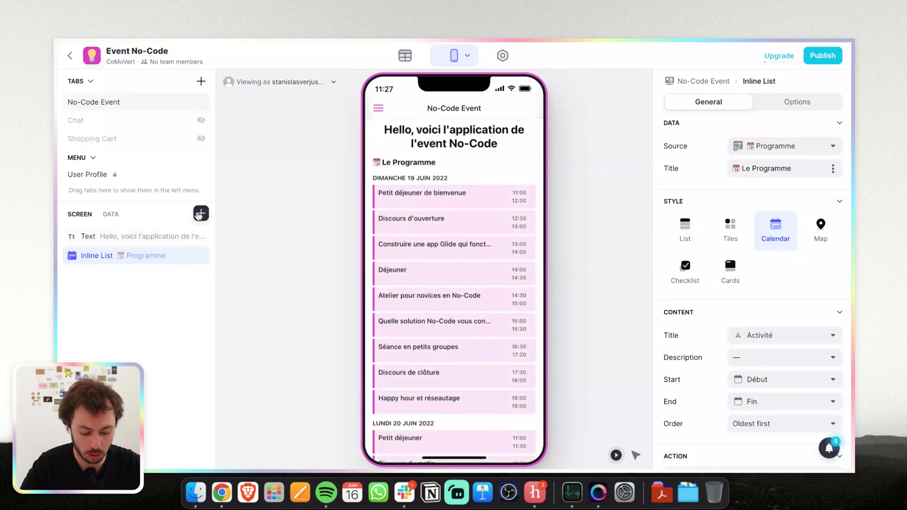
# Add an Inline List below the calendar with the Speaker.euse.s table as its source.
pyautogui.click(200, 213)
pyautogui.write('inli')
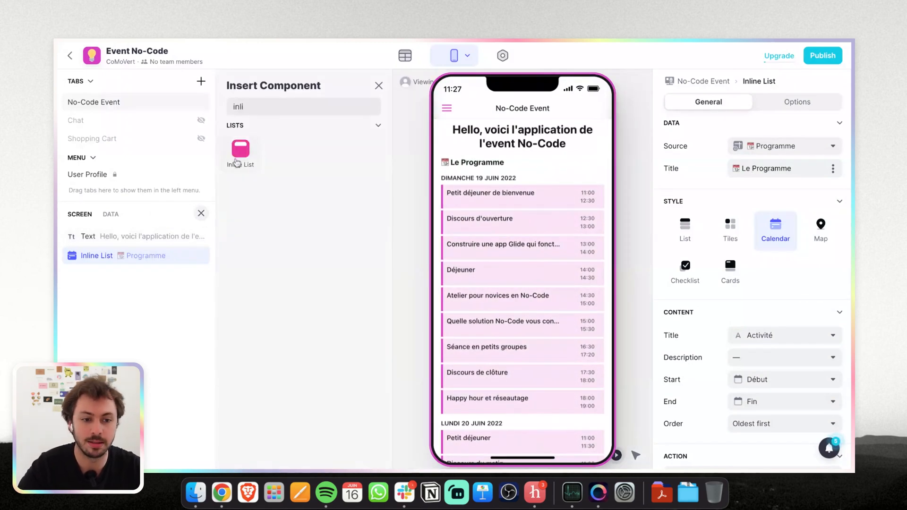
pyautogui.click(239, 150)
pyautogui.click(785, 149)
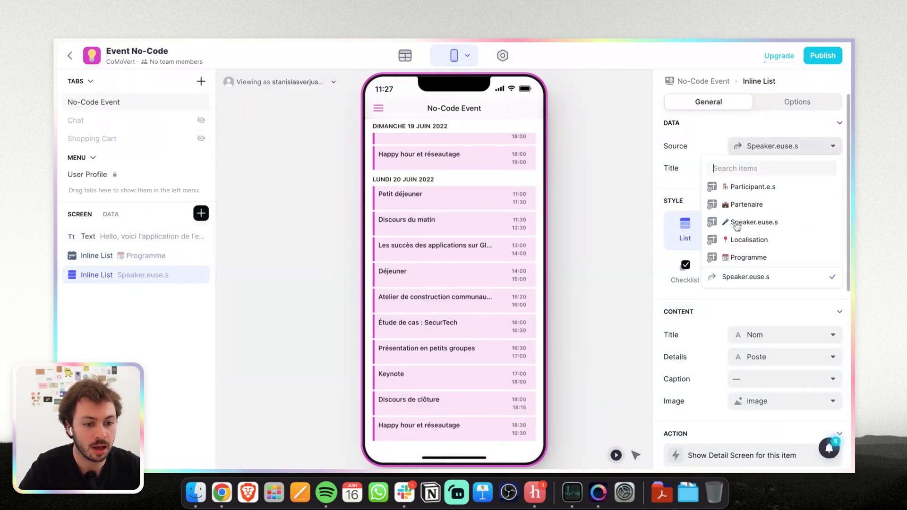
pyautogui.click(741, 225)
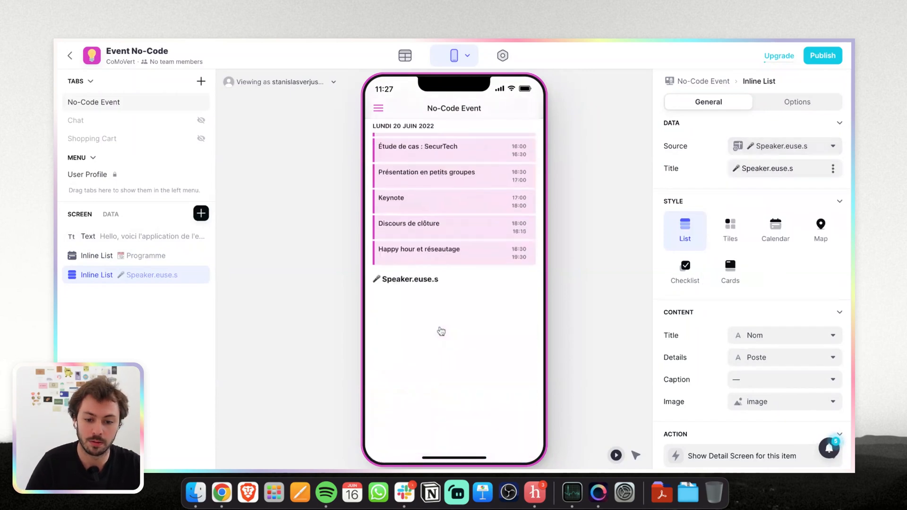
# Retitle the speaker list "Les Speaker.euse.s" and switch it to the Tiles style.
pyautogui.click(743, 170)
pyautogui.write('Les')
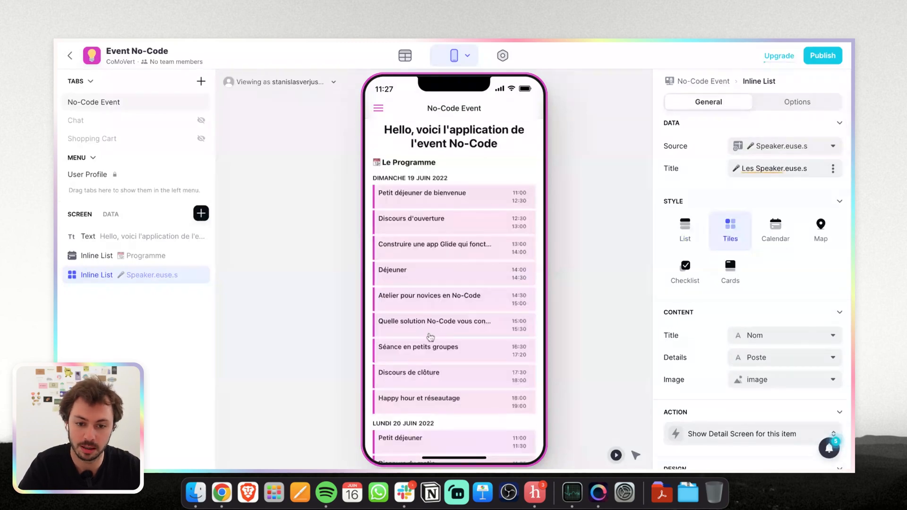
# Set the speaker tiles to the Circle shape with three tiles per row.
pyautogui.scroll(-10, 430, 336)
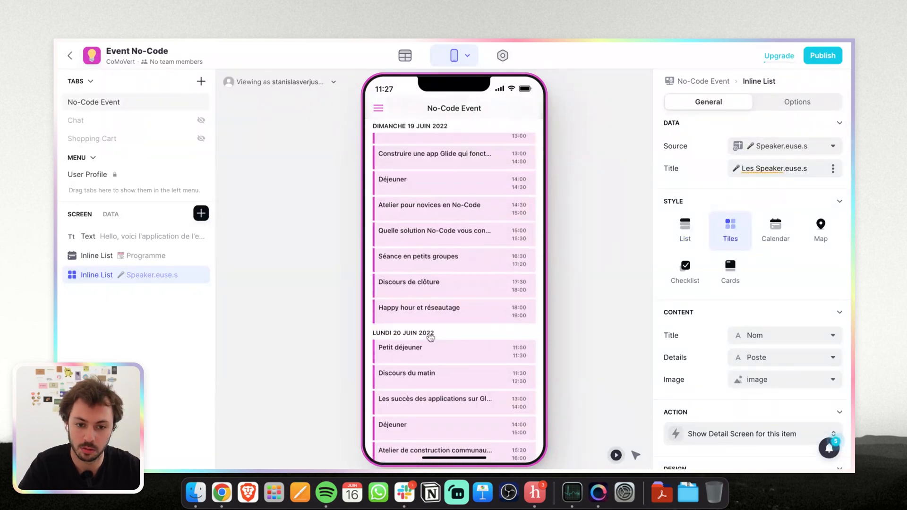
pyautogui.scroll(-5, 769, 352)
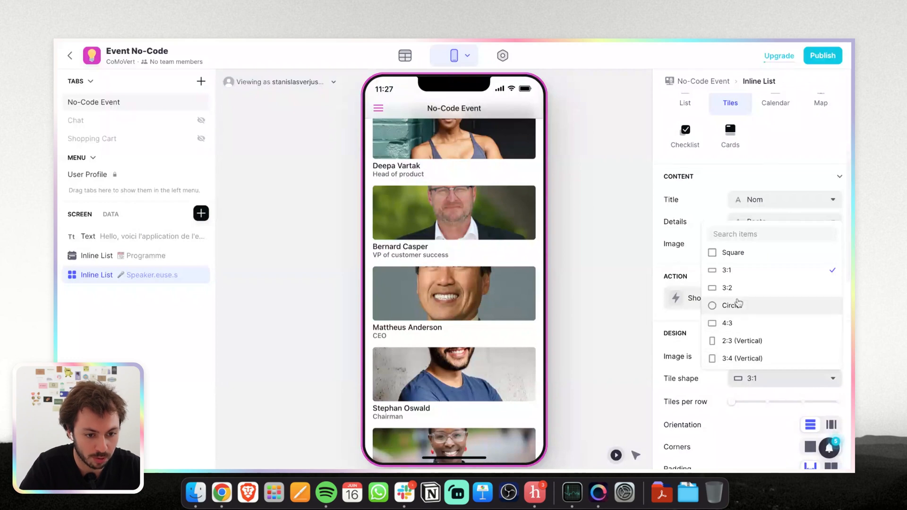
pyautogui.click(731, 305)
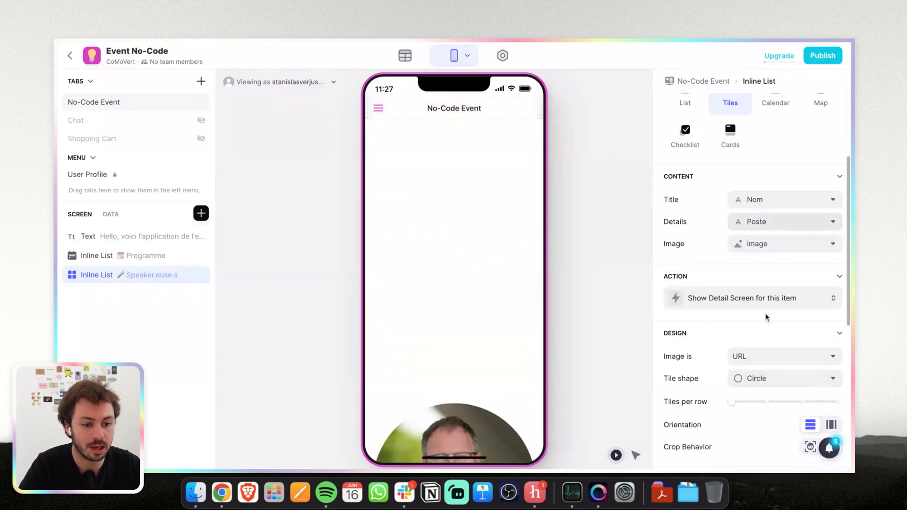
pyautogui.click(800, 402)
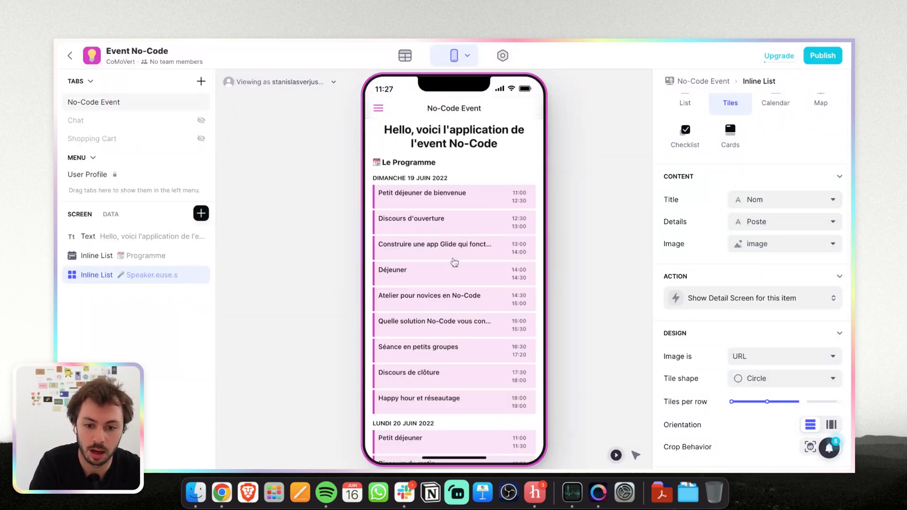
# Open the first speaker's detail screen from the preview to check it, and return to the home screen.
pyautogui.scroll(-15, 454, 261)
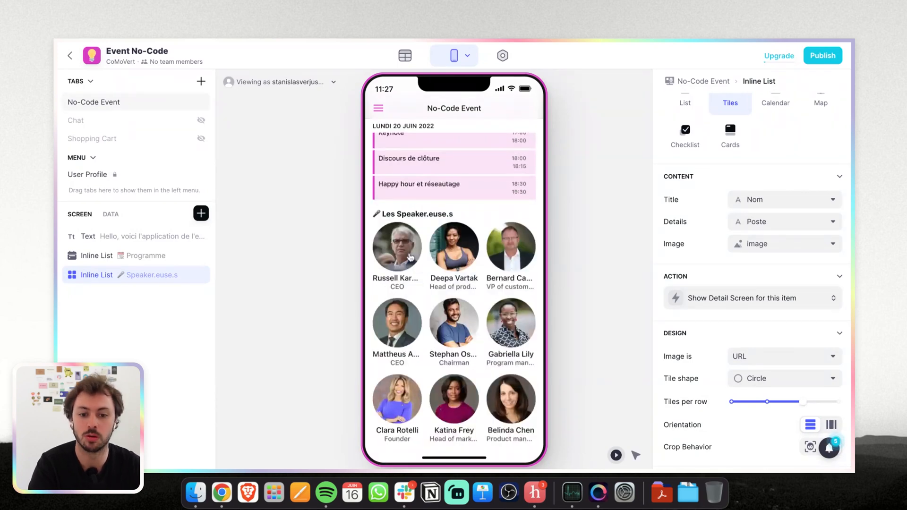
pyautogui.click(410, 257)
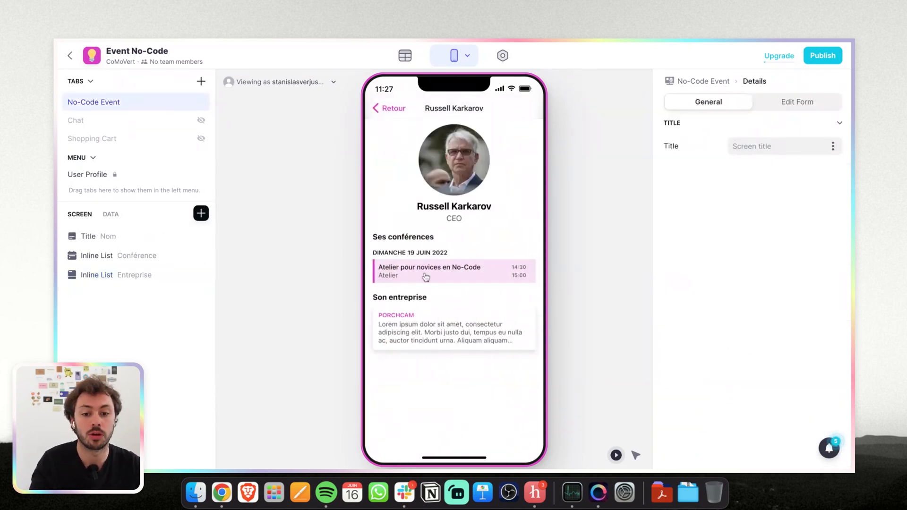
pyautogui.click(386, 117)
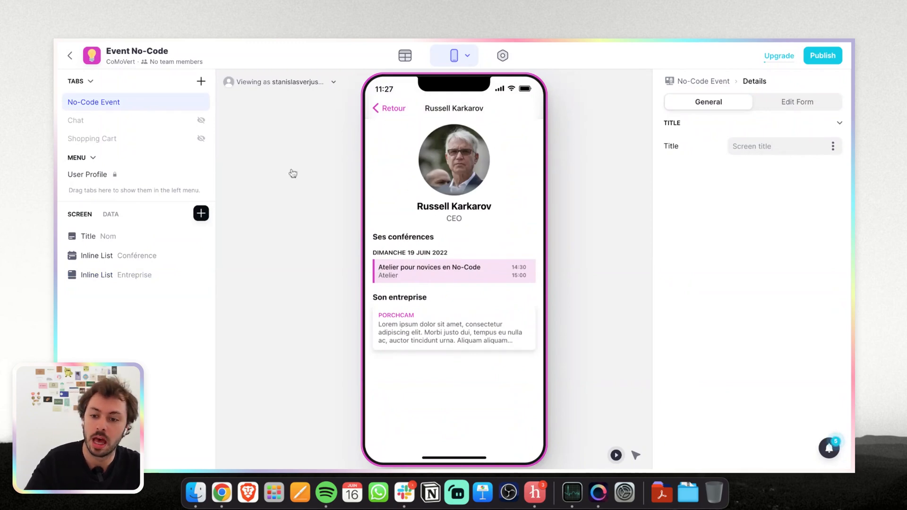
# Add another Inline List below the speakers with the Partenaire table as its source.
pyautogui.click(202, 214)
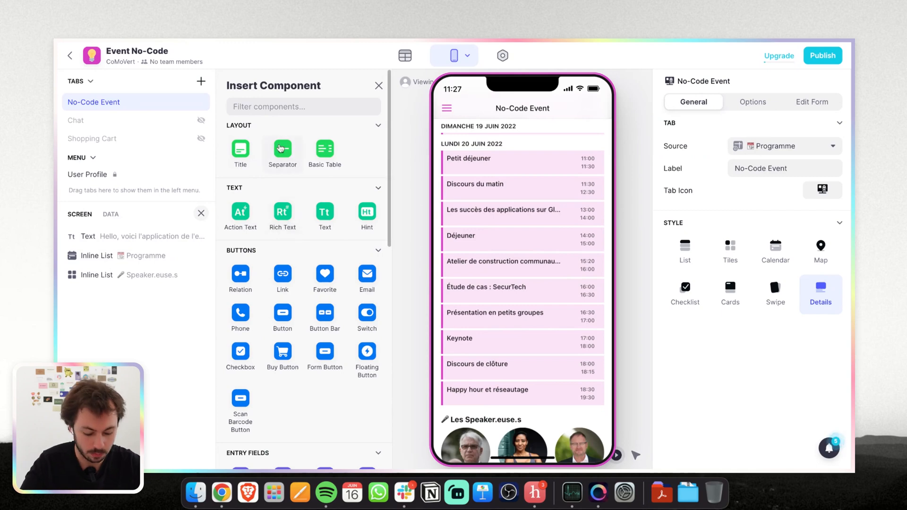
pyautogui.write('inli')
pyautogui.click(240, 156)
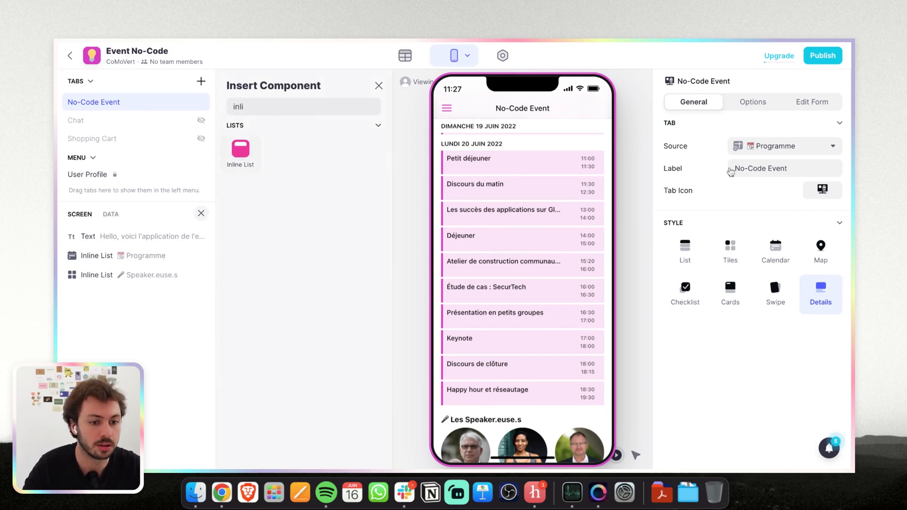
pyautogui.click(777, 150)
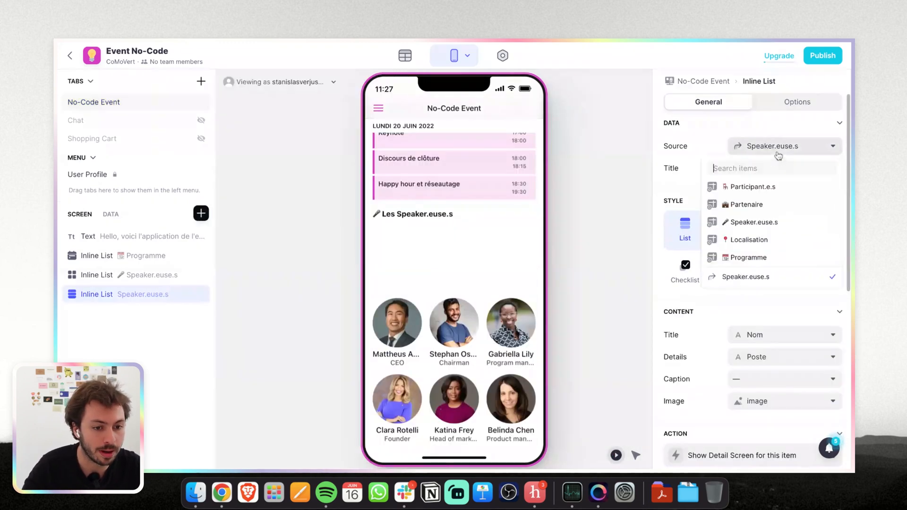
pyautogui.click(756, 204)
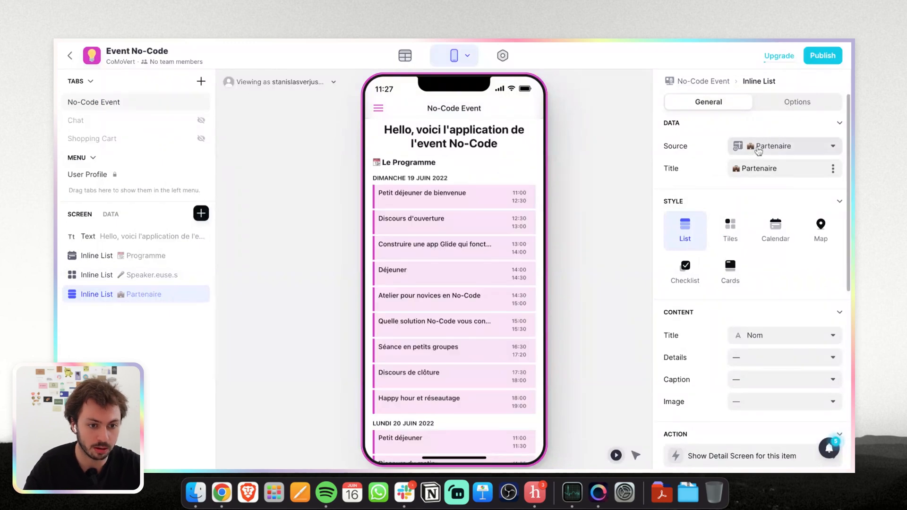
# Retitle the partner list "Nos Partenaire", keeping its emoji.
pyautogui.click(758, 150)
pyautogui.click(758, 134)
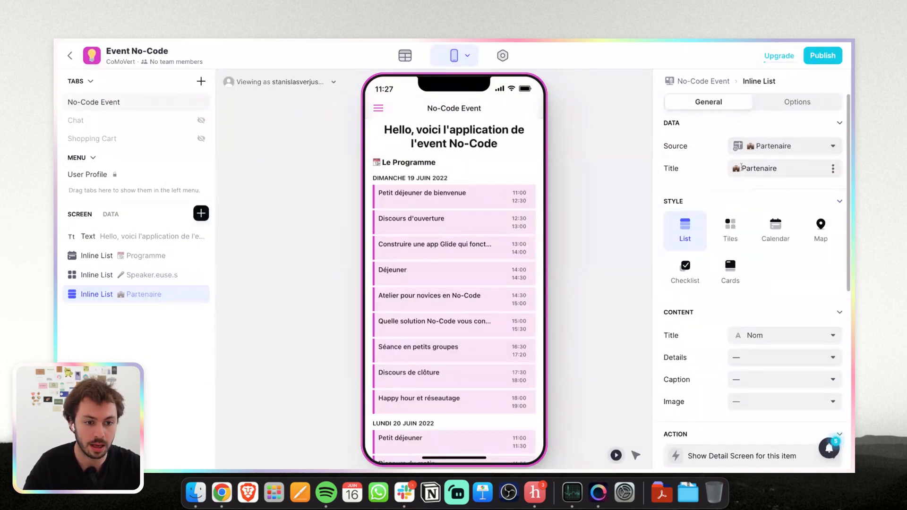
pyautogui.write('Nos')
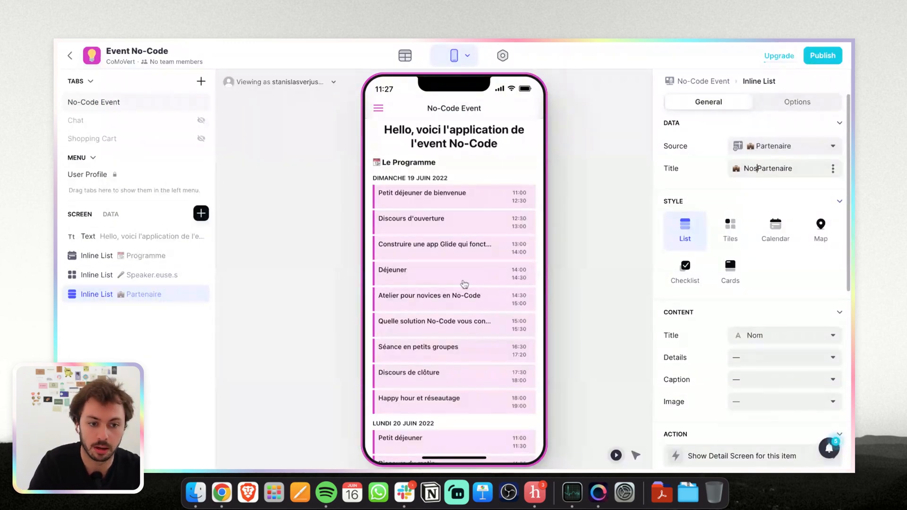
# Switch the partner list to the Tiles style, leaving Site web as its image column.
pyautogui.scroll(-10, 441, 296)
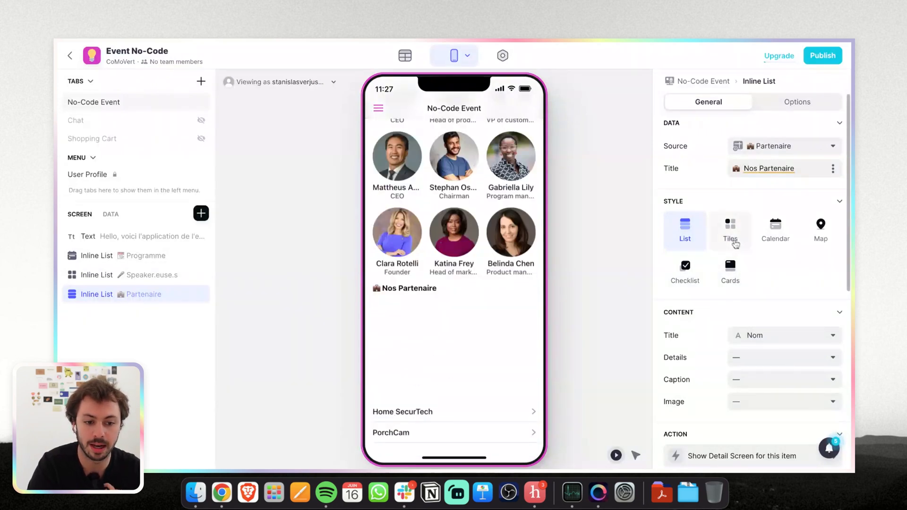
pyautogui.click(730, 231)
pyautogui.scroll(-10, 449, 348)
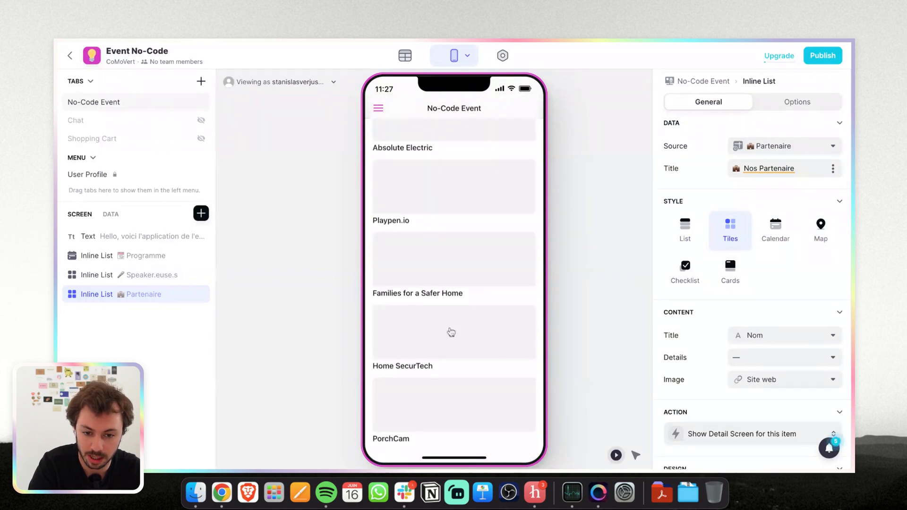
pyautogui.scroll(-5, 753, 308)
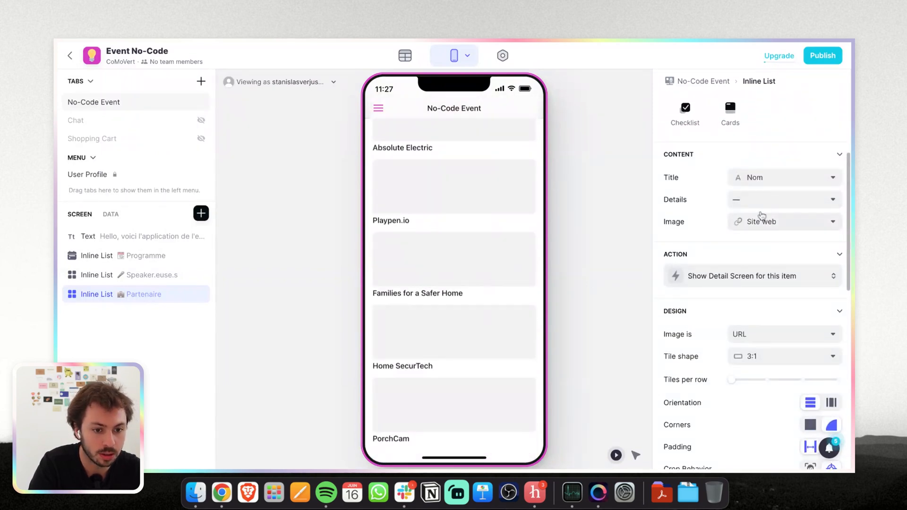
pyautogui.click(753, 223)
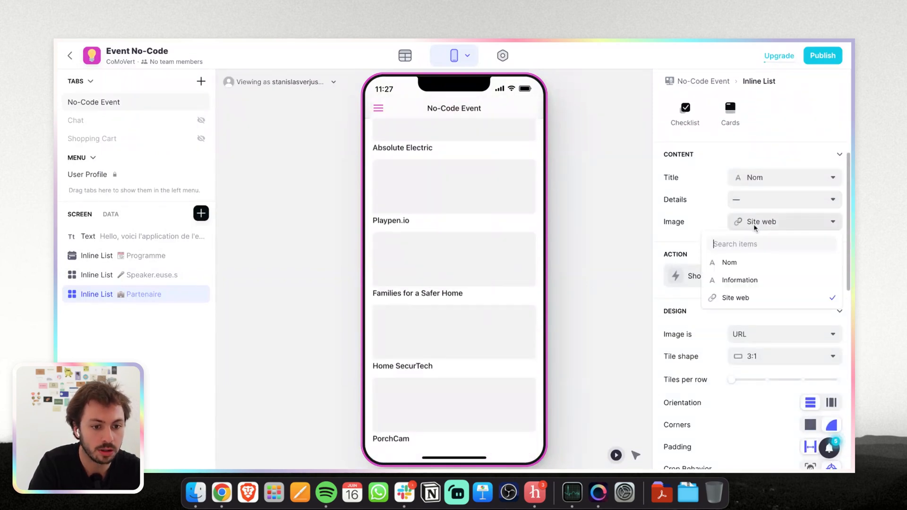
pyautogui.click(697, 213)
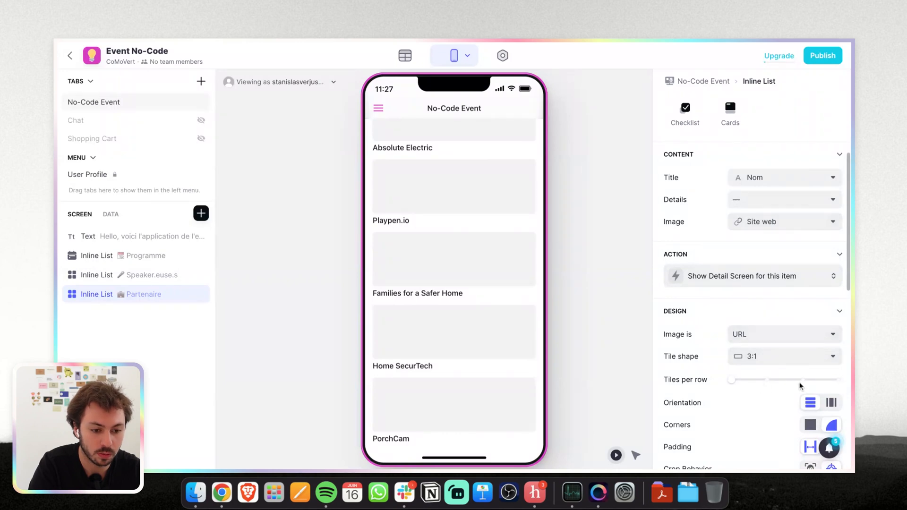
# Set the partner tiles to the Square shape, two per row, with the text overlaid on the tiles.
pyautogui.click(768, 381)
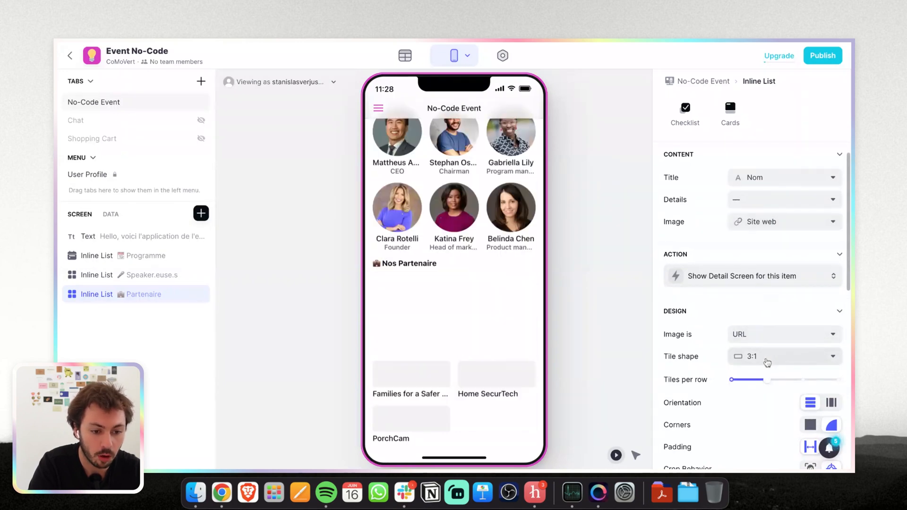
pyautogui.click(767, 358)
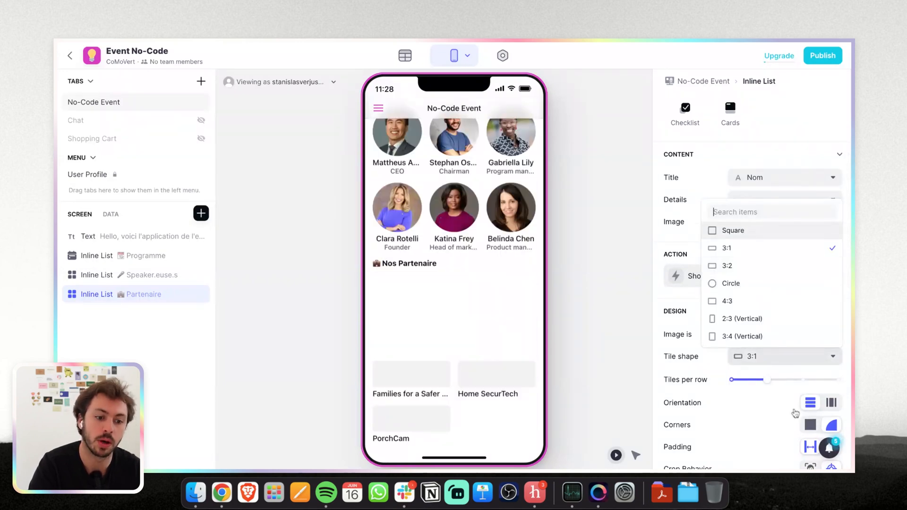
pyautogui.click(799, 431)
pyautogui.scroll(-3, 799, 431)
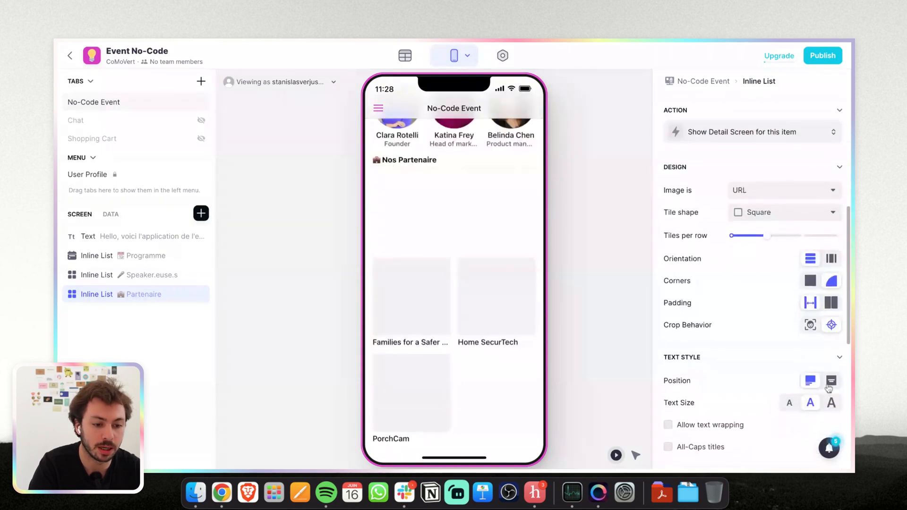
pyautogui.click(831, 381)
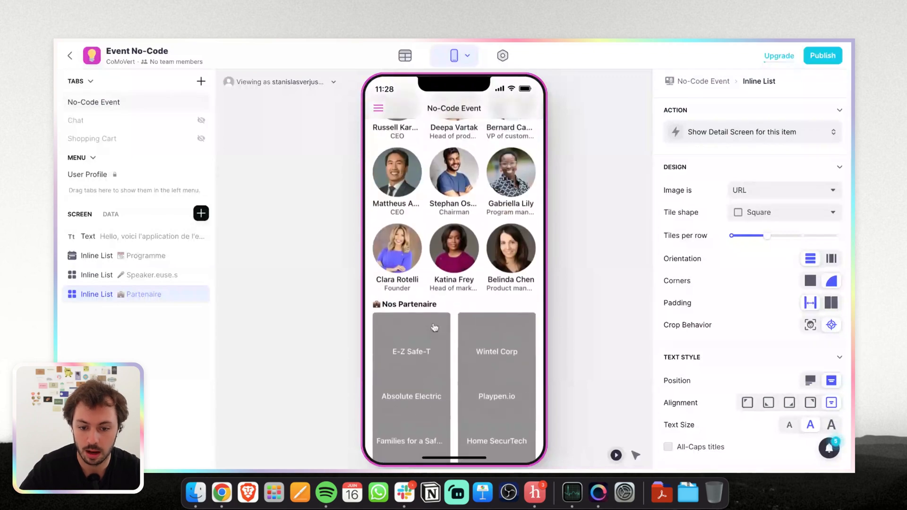
# Review the home screen preview from the welcome text through the programme, speakers and partner tiles.
pyautogui.scroll(10, 426, 331)
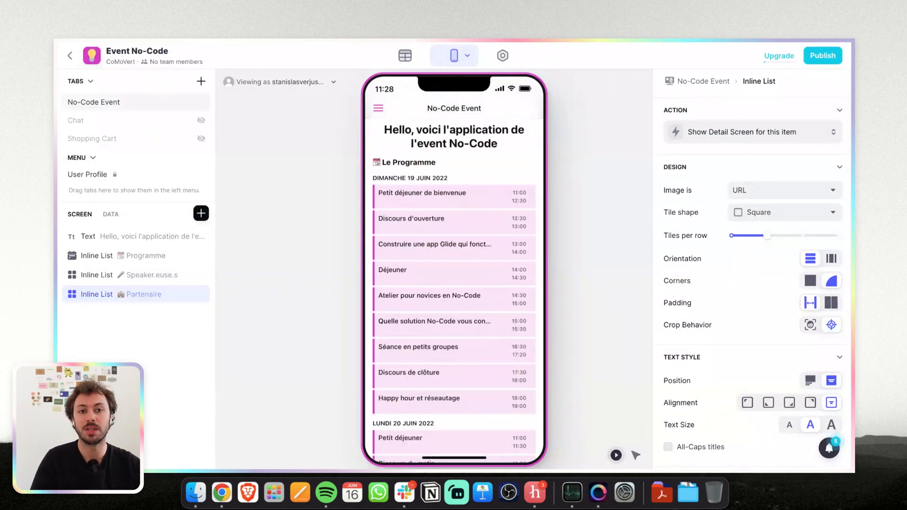
pyautogui.scroll(-8, 421, 179)
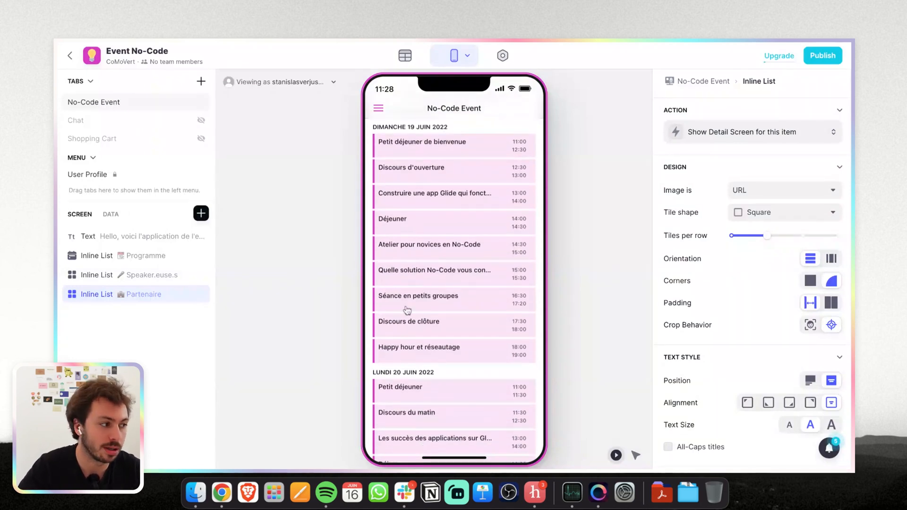
pyautogui.scroll(-4, 429, 282)
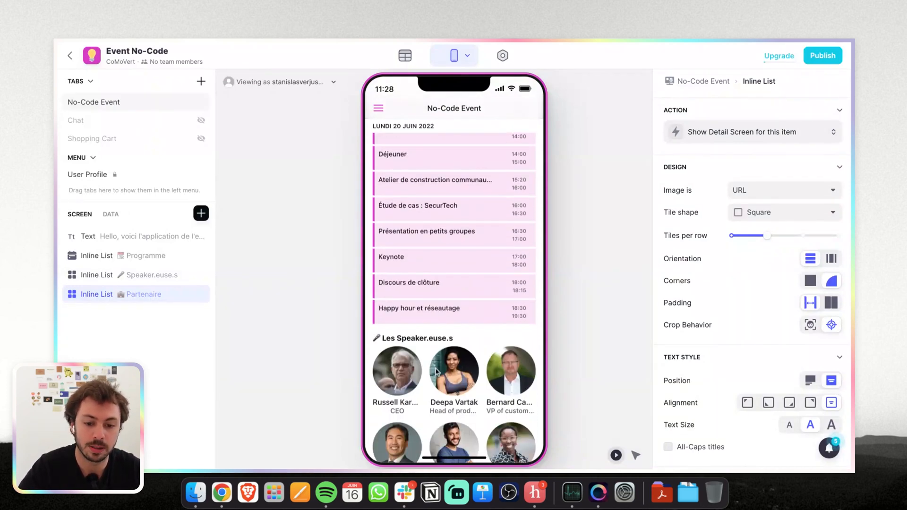
pyautogui.scroll(-5, 452, 379)
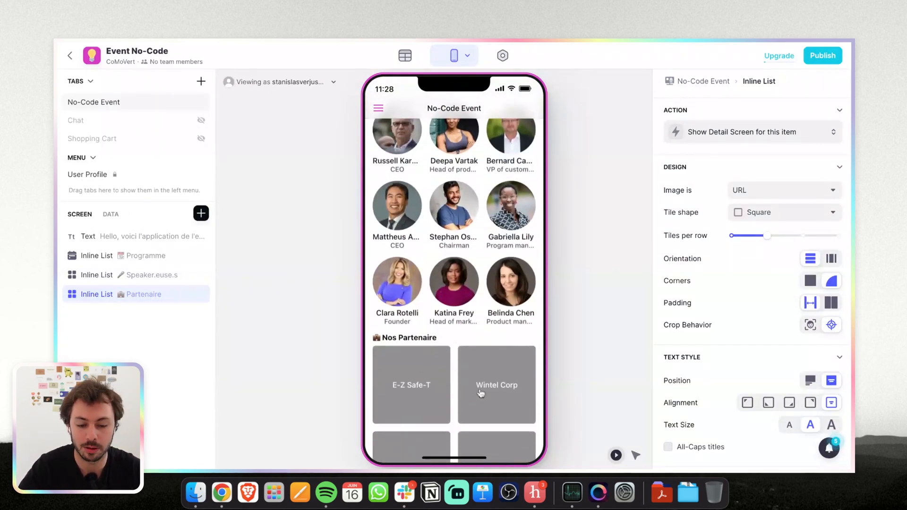
pyautogui.scroll(-4, 480, 393)
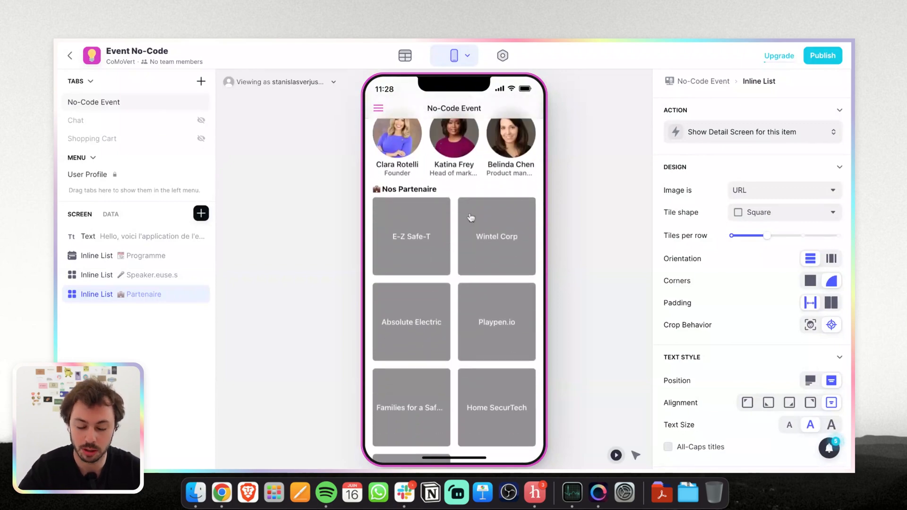
pyautogui.scroll(15, 444, 225)
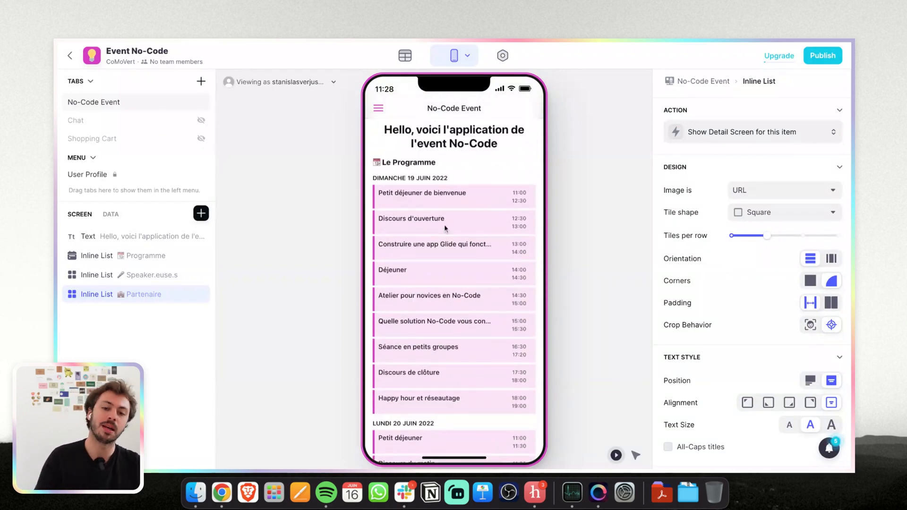
pyautogui.scroll(-15, 444, 225)
pyautogui.scroll(15, 444, 225)
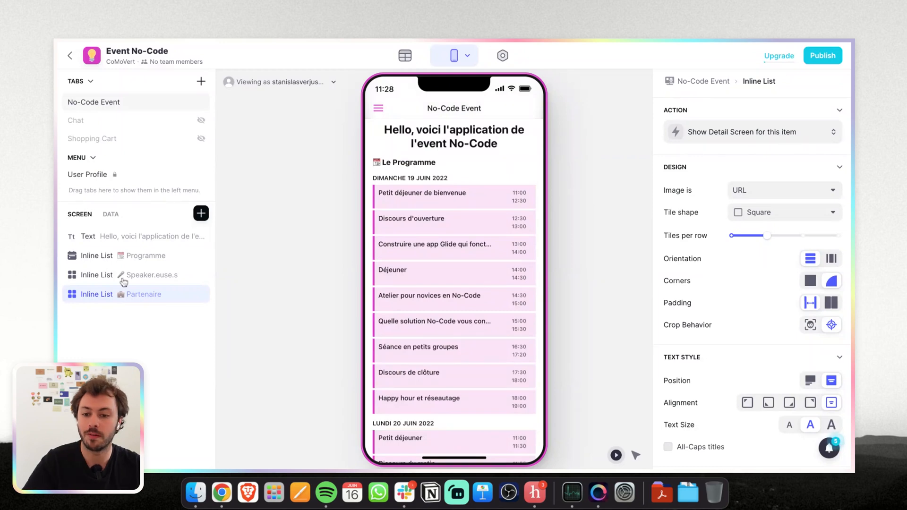
# Try the Tiles style on the programme list and set its details to the Début column.
pyautogui.click(131, 255)
pyautogui.scroll(-3, 385, 214)
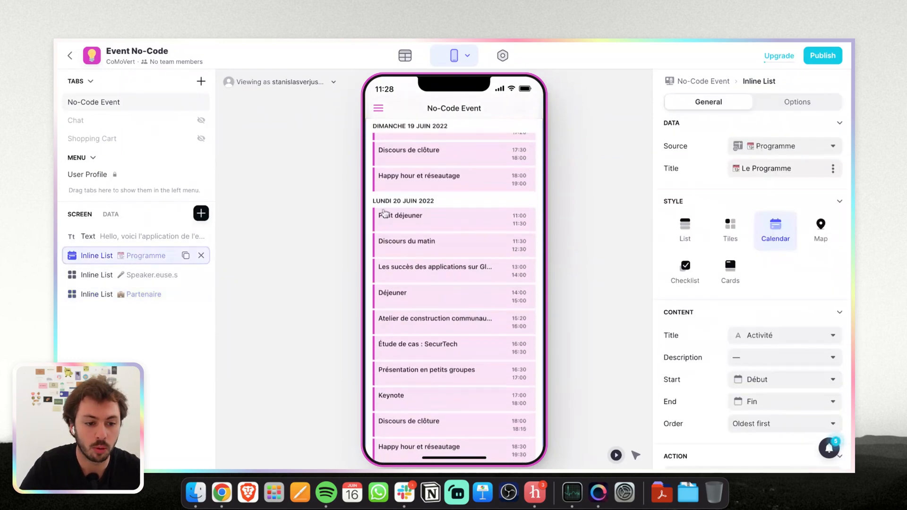
pyautogui.click(729, 229)
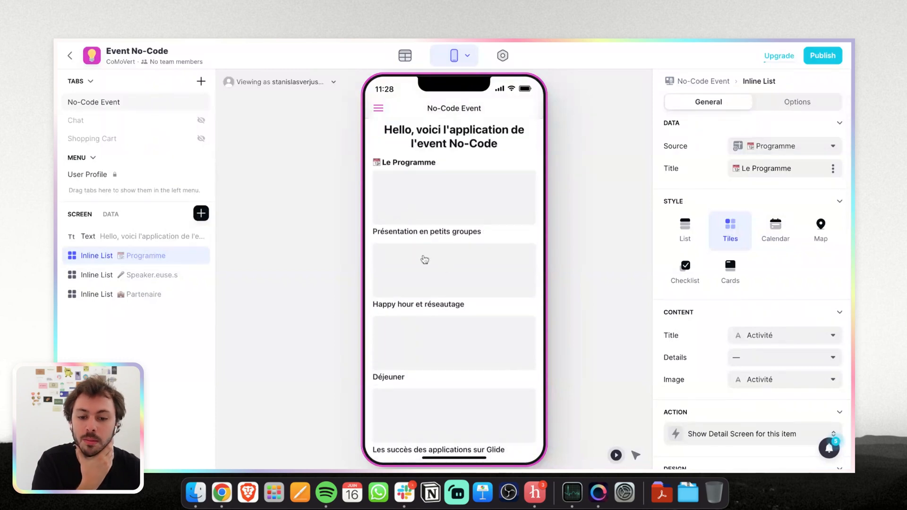
pyautogui.click(756, 361)
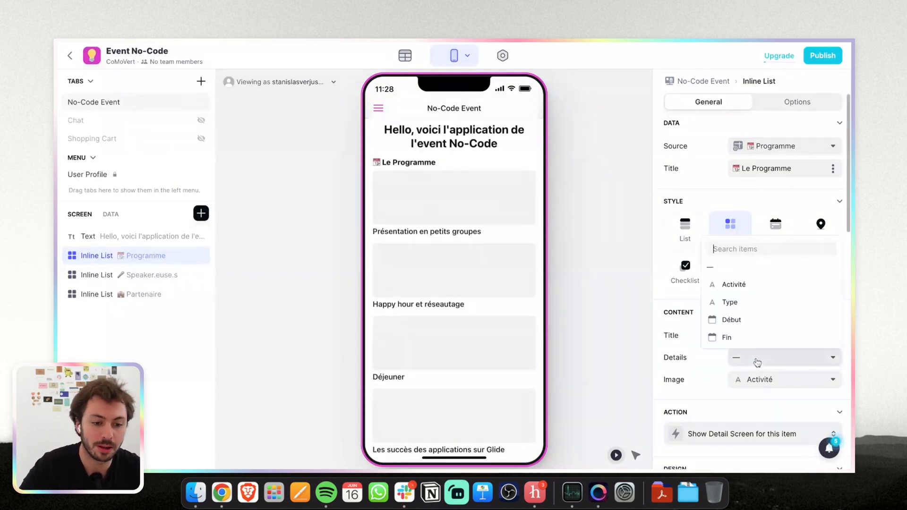
pyautogui.click(749, 324)
pyautogui.scroll(-1, 753, 359)
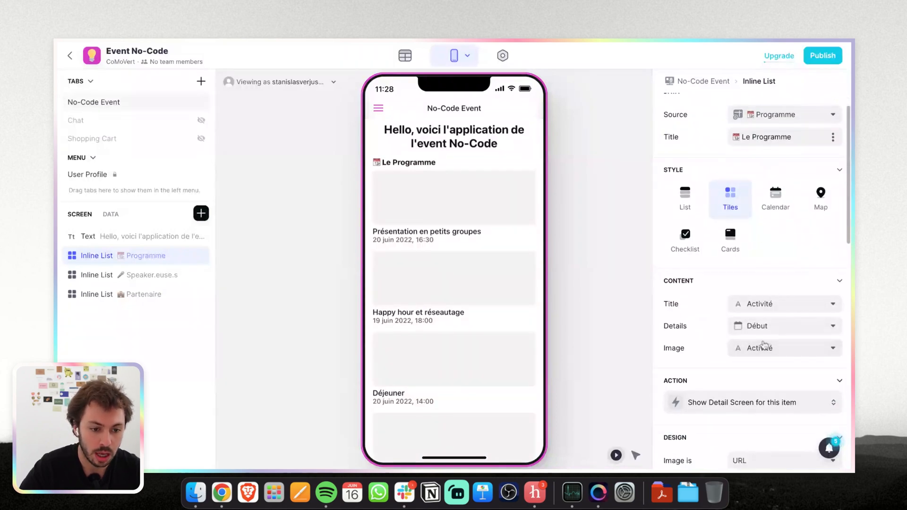
# Switch the programme list to the Cards style, with no image and Type as the header.
pyautogui.scroll(-3, 764, 345)
pyautogui.click(735, 166)
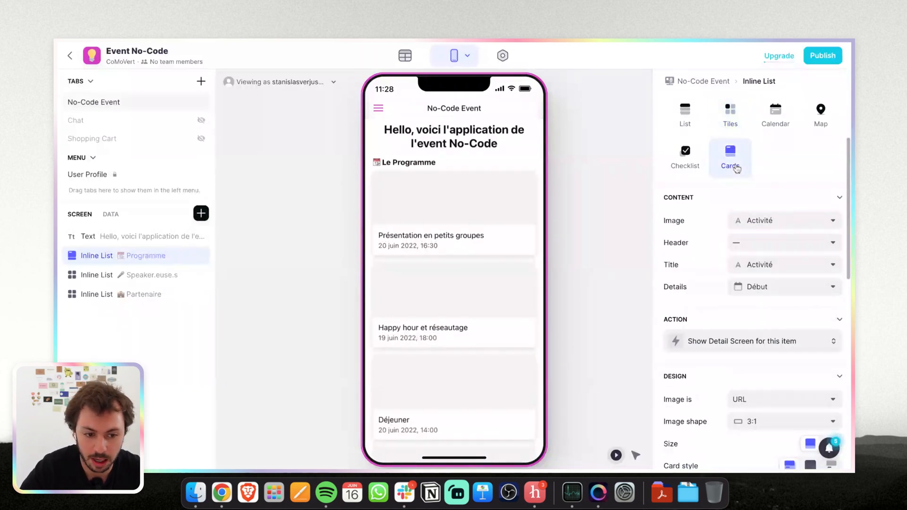
pyautogui.click(766, 227)
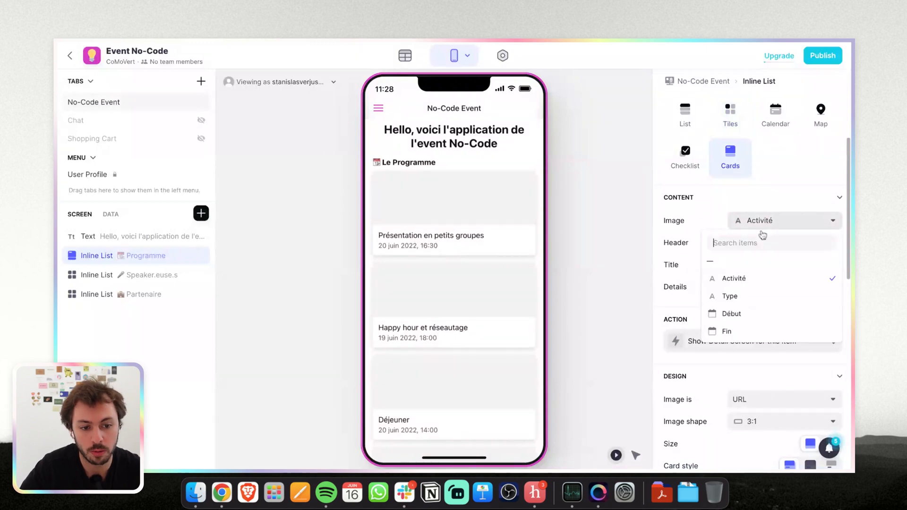
pyautogui.click(739, 261)
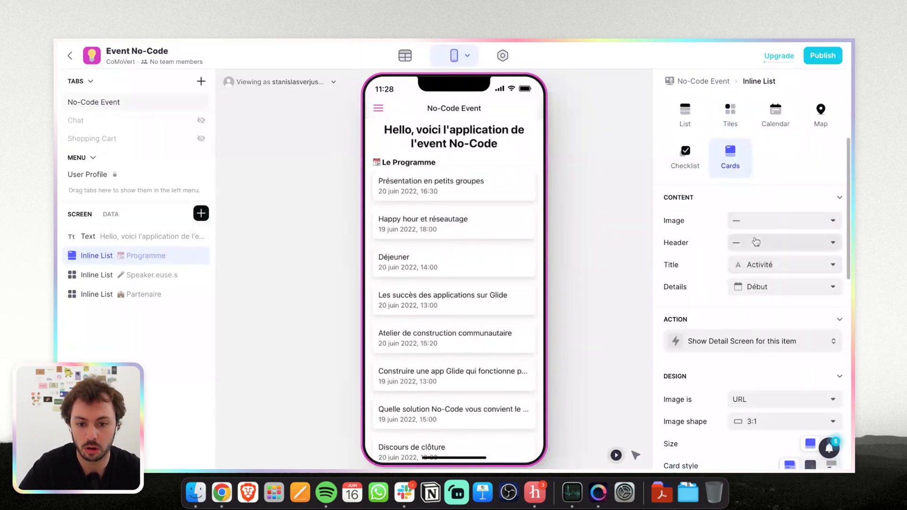
pyautogui.click(755, 243)
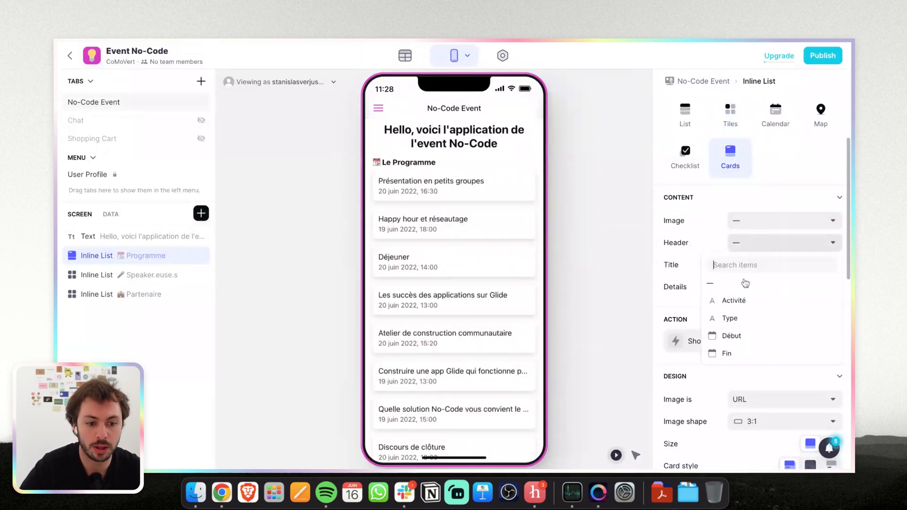
pyautogui.click(733, 319)
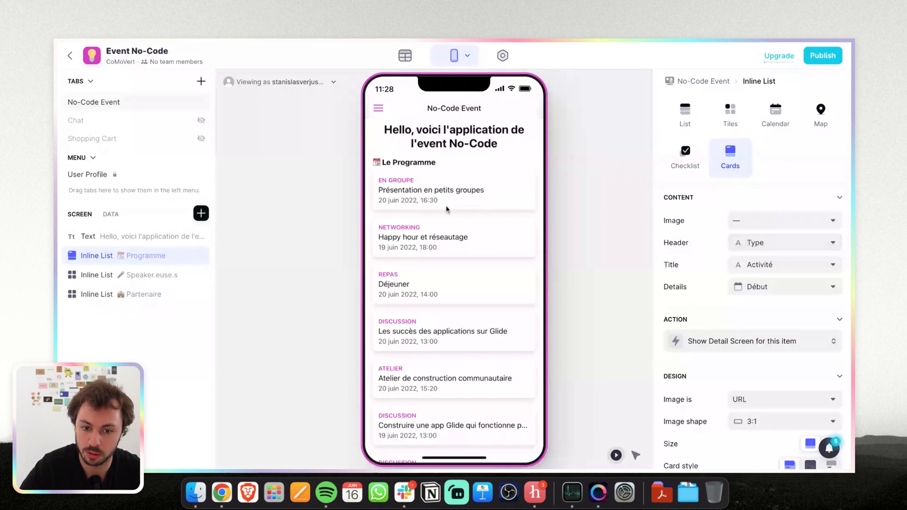
# Try half-size programme cards, then return them to full size and give them a horizontal orientation.
pyautogui.scroll(-3, 835, 352)
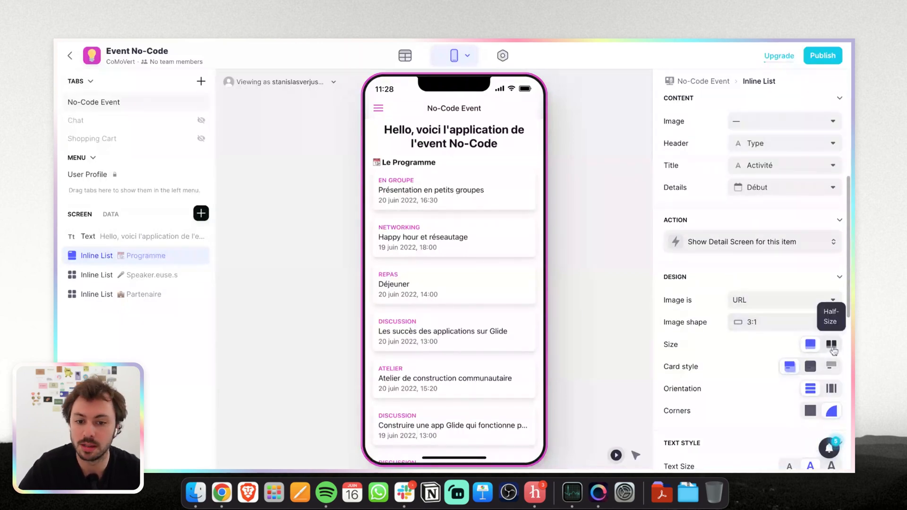
pyautogui.click(832, 348)
pyautogui.click(810, 345)
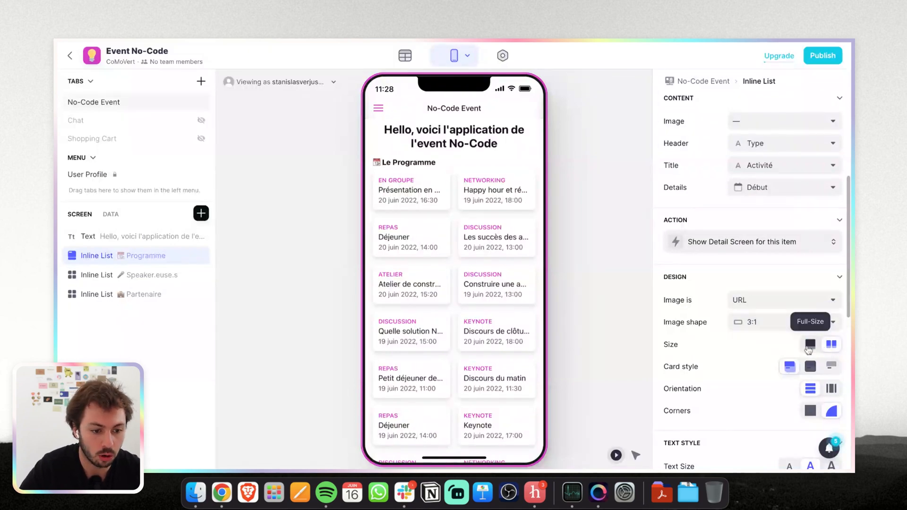
pyautogui.click(831, 389)
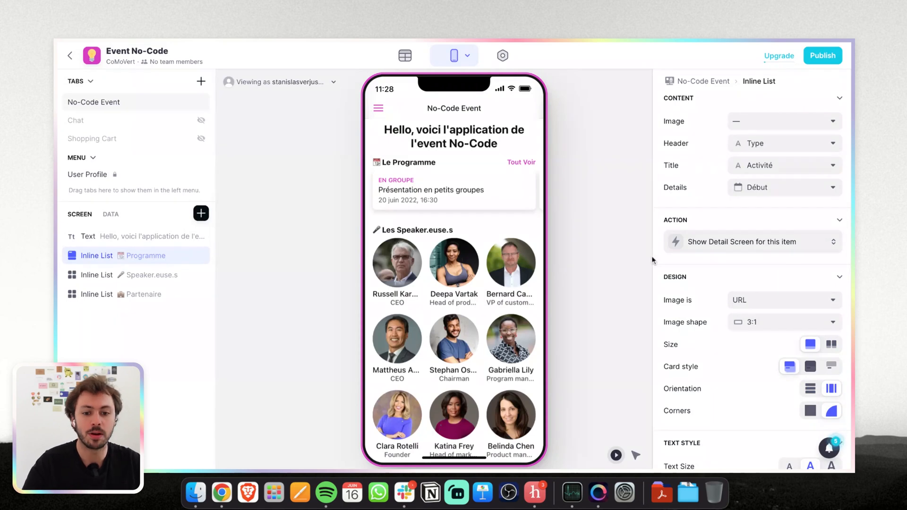
# Filter the programme list to show only items whose Début is after today.
pyautogui.scroll(5, 723, 257)
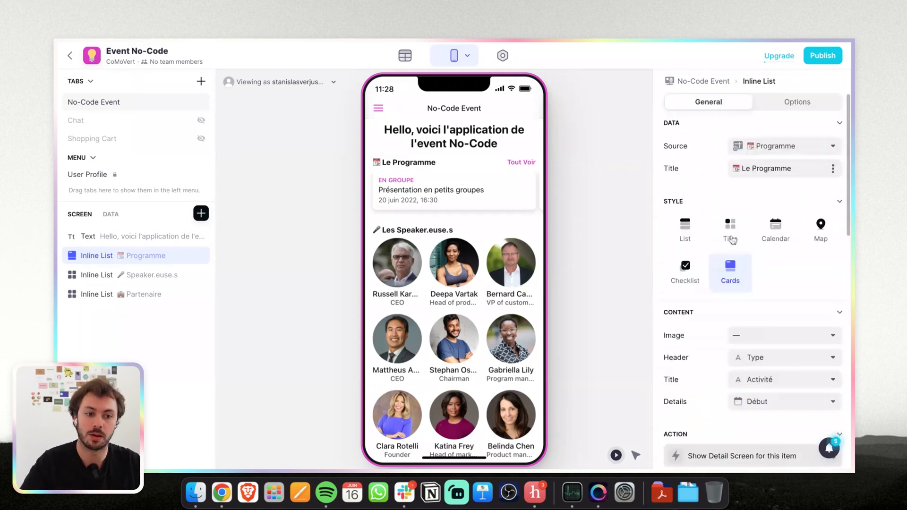
pyautogui.click(787, 105)
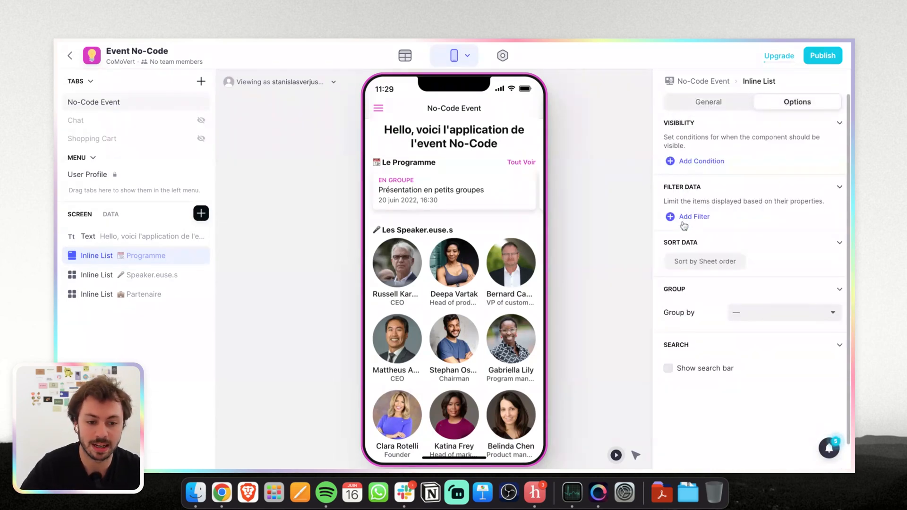
pyautogui.click(706, 220)
pyautogui.click(708, 222)
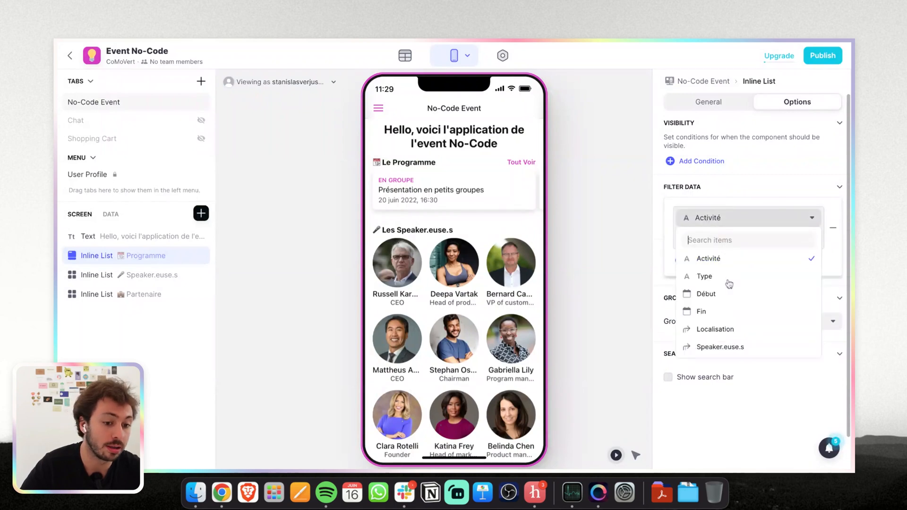
pyautogui.click(728, 294)
pyautogui.click(711, 237)
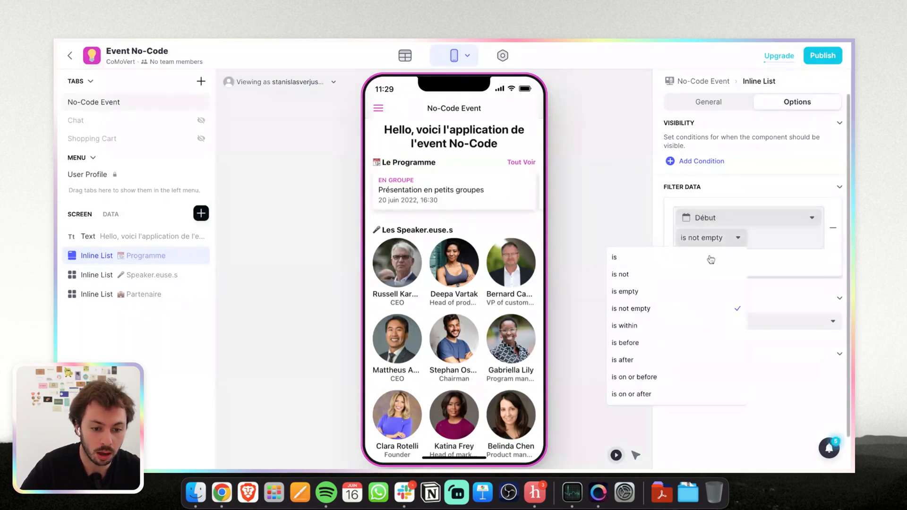
pyautogui.click(652, 353)
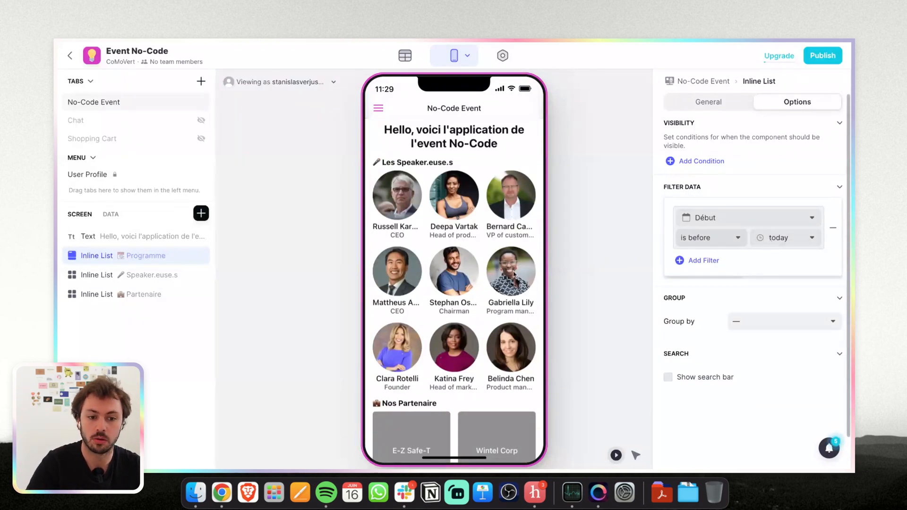
pyautogui.click(723, 239)
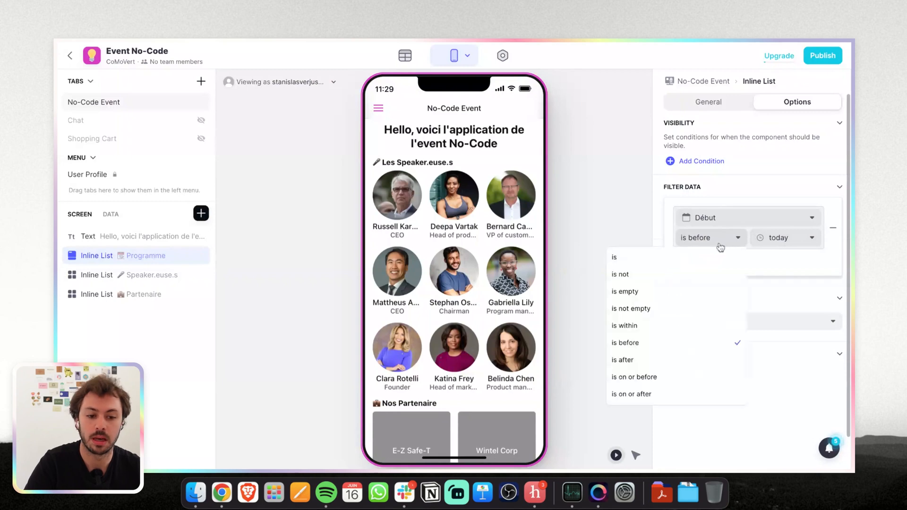
pyautogui.click(648, 361)
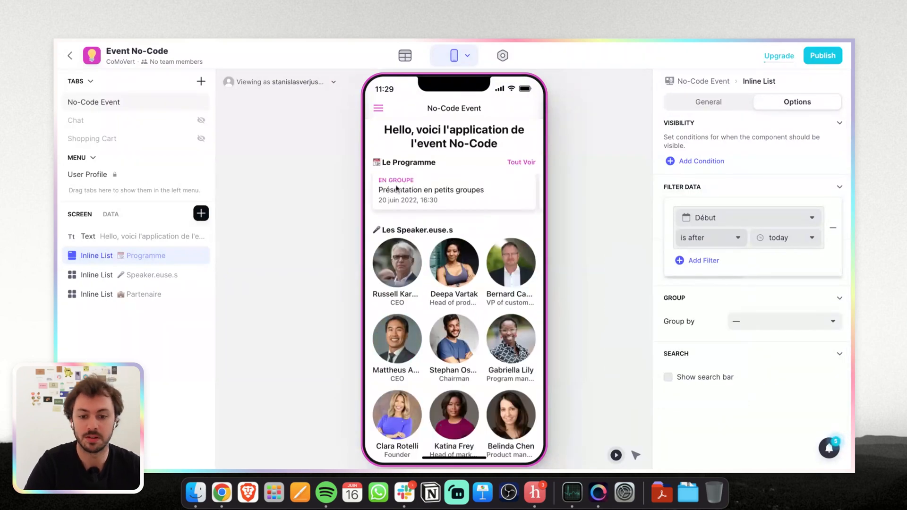
pyautogui.hscroll(3, 474, 197)
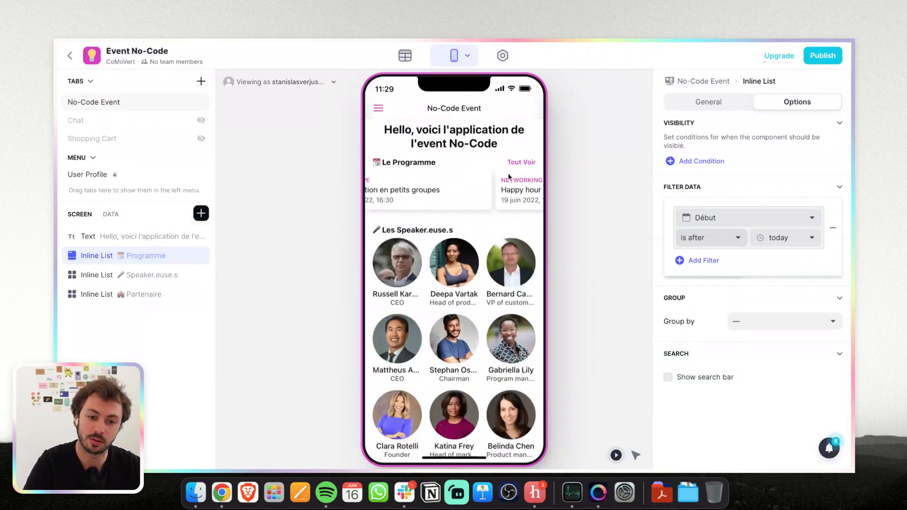
pyautogui.hscroll(-3, 472, 198)
pyautogui.click(745, 185)
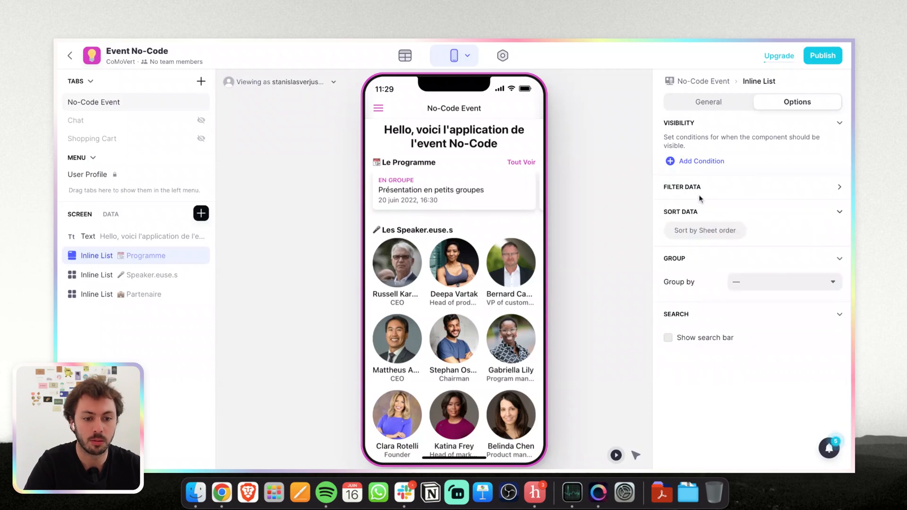
# Sort the programme list by Début in ascending order.
pyautogui.click(706, 273)
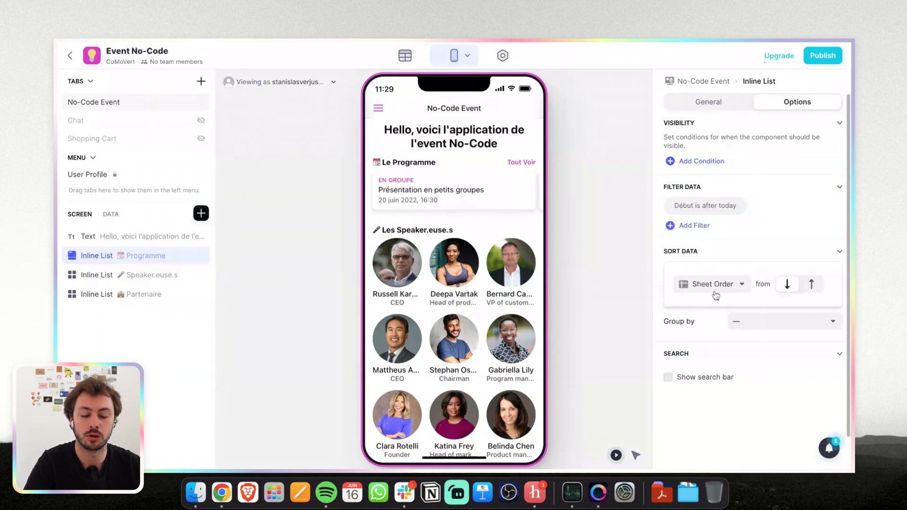
pyautogui.click(712, 284)
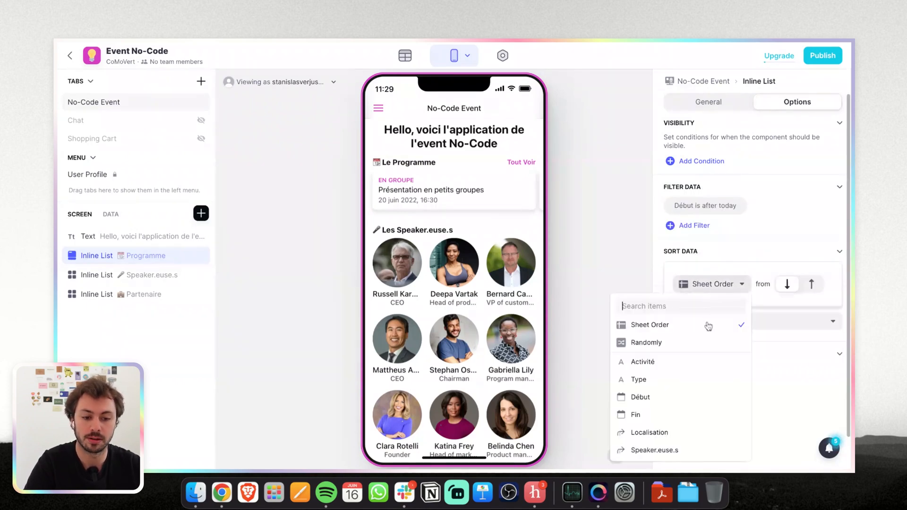
pyautogui.click(659, 402)
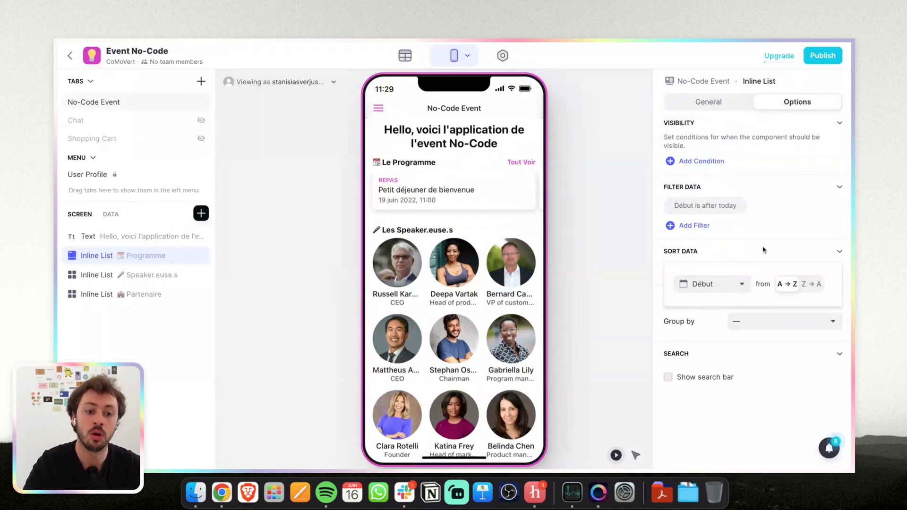
pyautogui.click(775, 220)
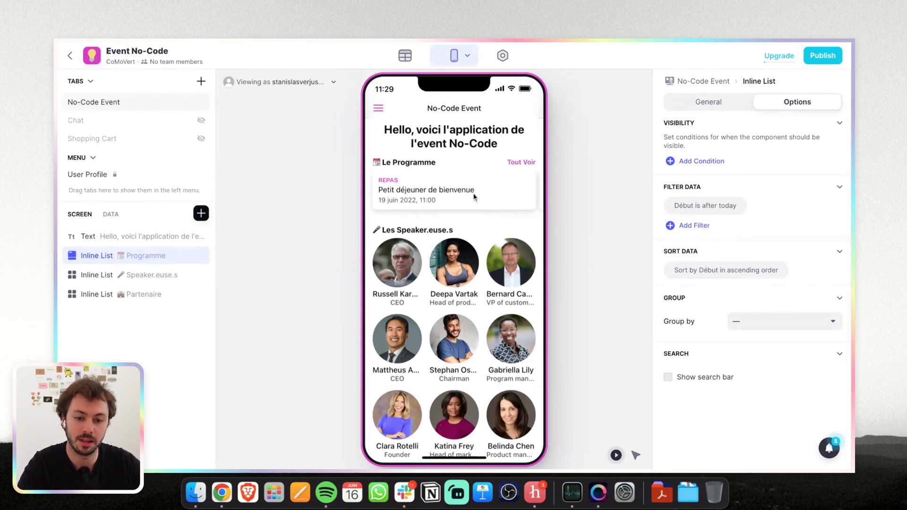
# Open the programme's full "Tout Voir" screen and switch it to the Calendar style.
pyautogui.hscroll(5, 475, 197)
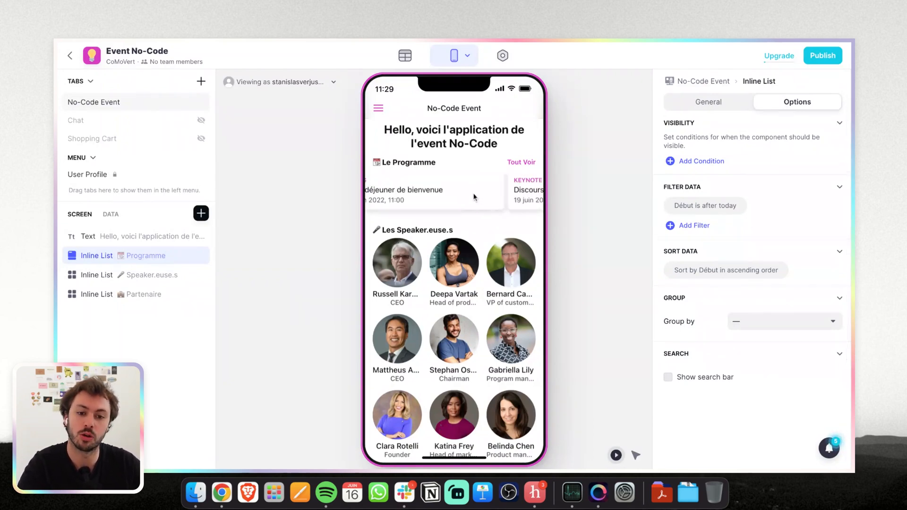
pyautogui.click(520, 162)
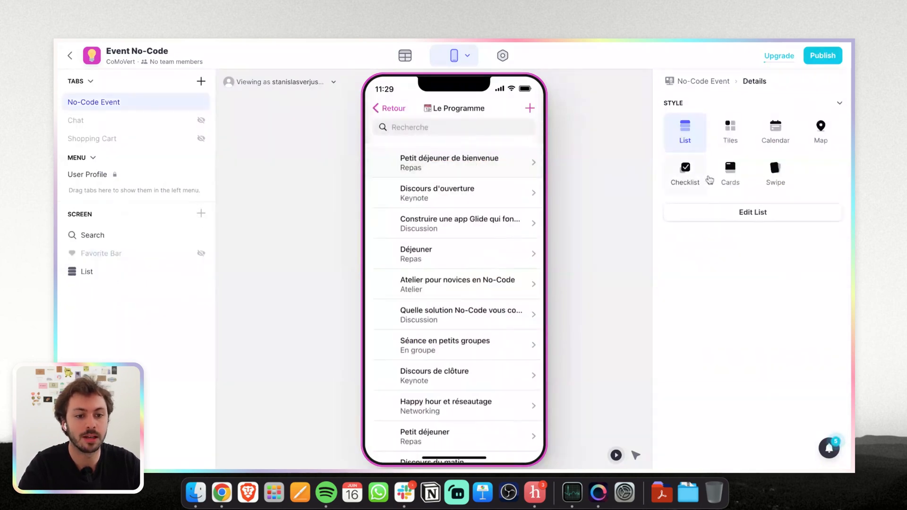
pyautogui.click(769, 141)
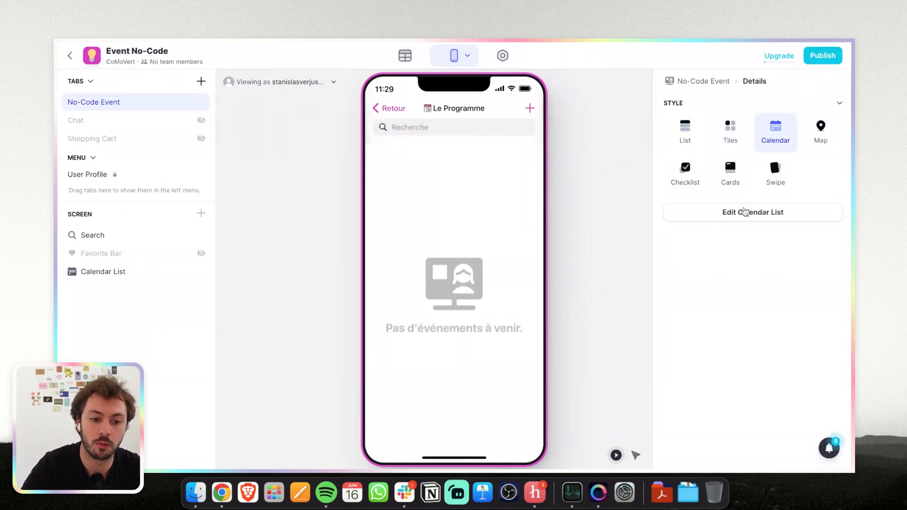
# Edit the programme's calendar list and set its start date to the Début column.
pyautogui.click(741, 211)
pyautogui.click(757, 308)
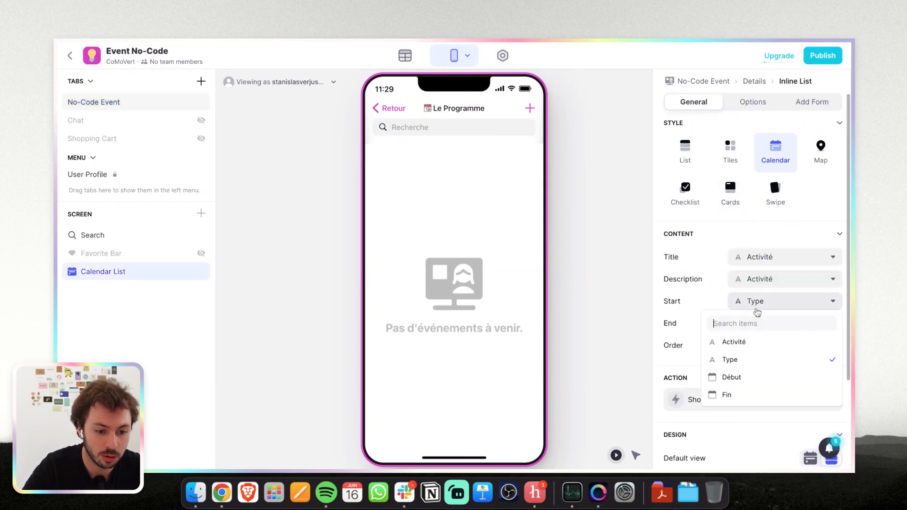
pyautogui.click(735, 380)
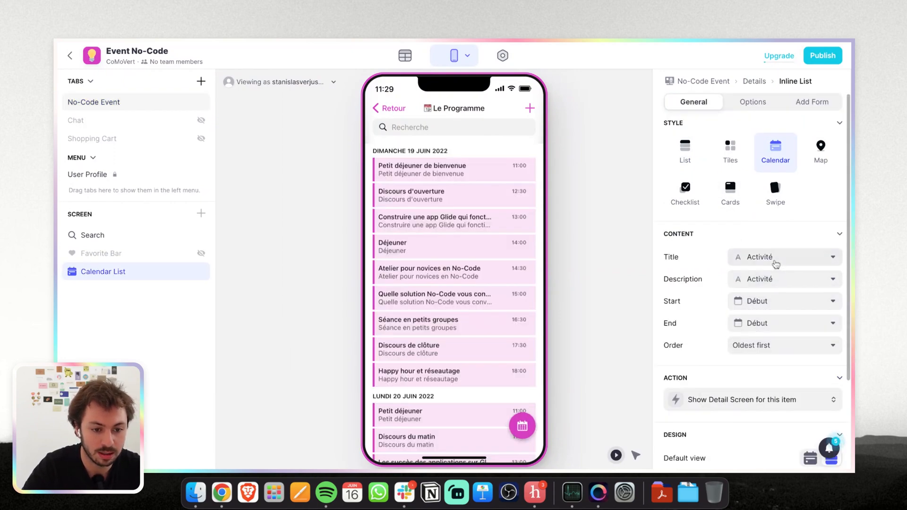
pyautogui.click(776, 261)
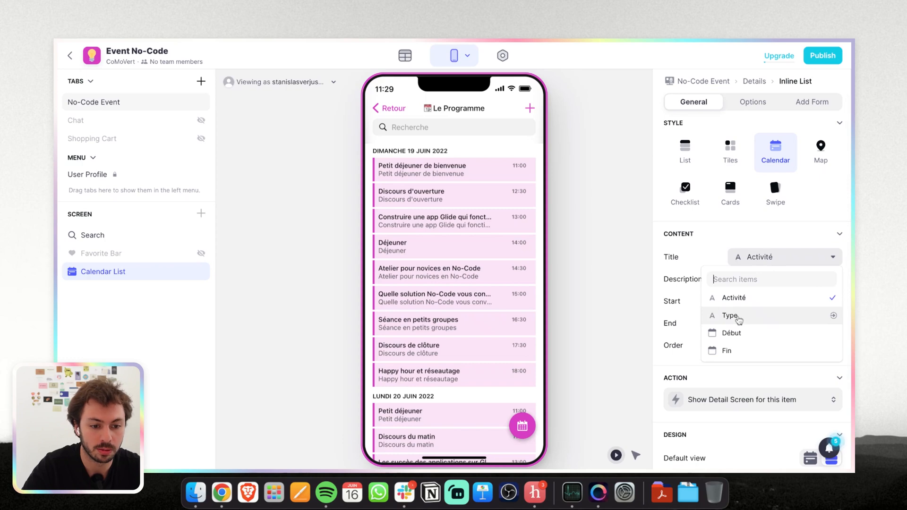
pyautogui.click(729, 315)
pyautogui.click(768, 257)
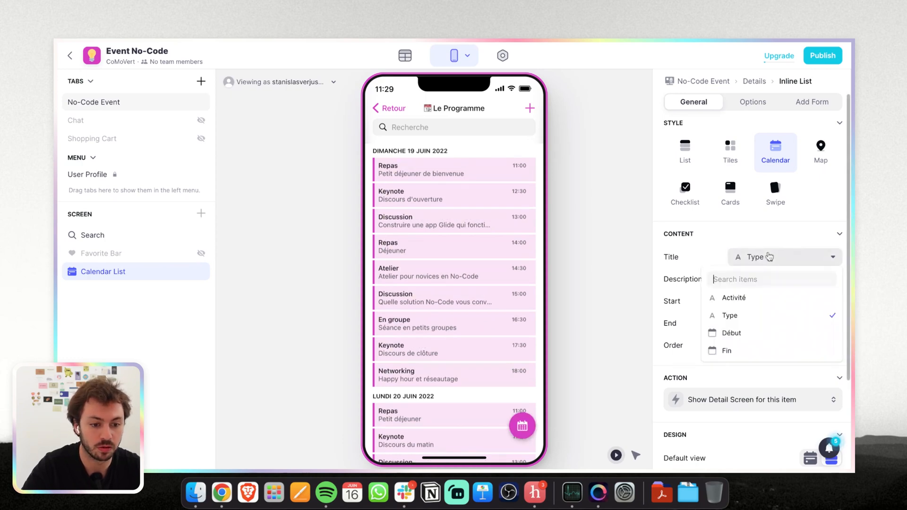
pyautogui.click(750, 300)
# Use the Type column as the description of the programme's calendar entries.
pyautogui.click(762, 281)
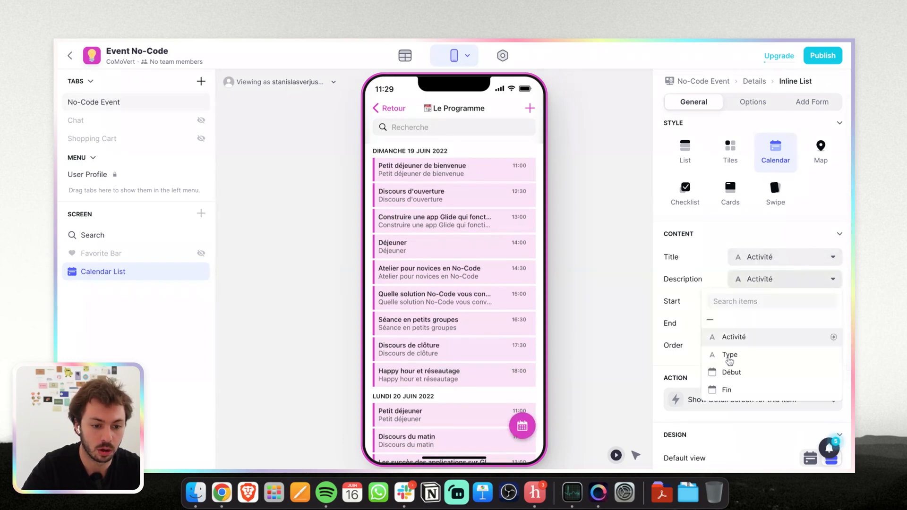
pyautogui.click(732, 356)
pyautogui.scroll(-5, 428, 300)
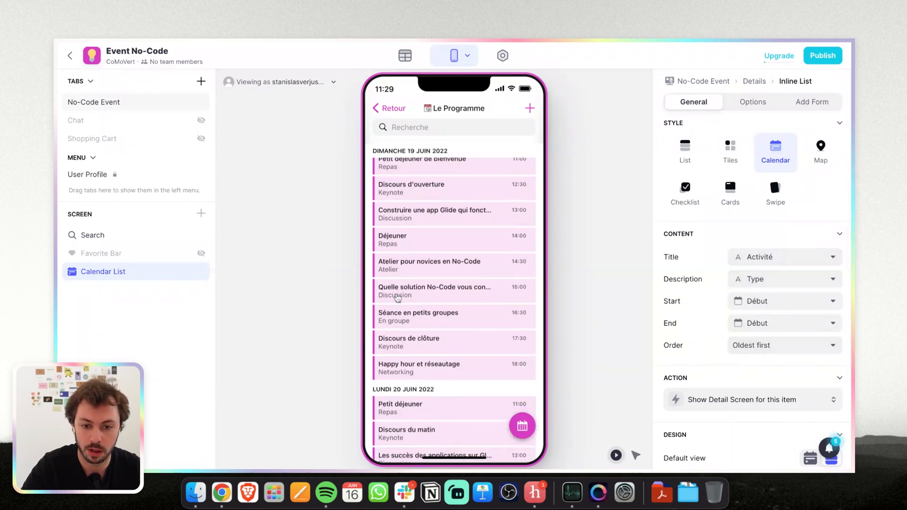
# Disallow users from adding items to the programme's calendar list.
pyautogui.click(836, 103)
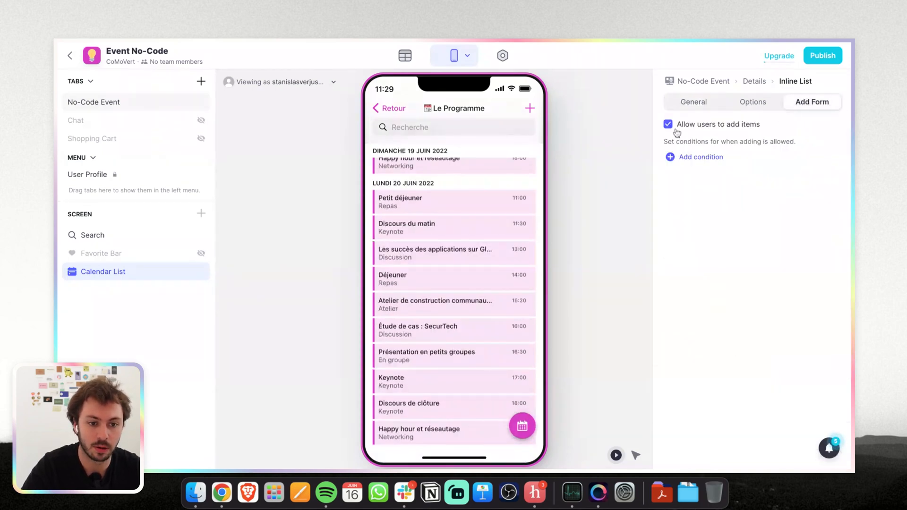
pyautogui.click(667, 124)
pyautogui.click(688, 106)
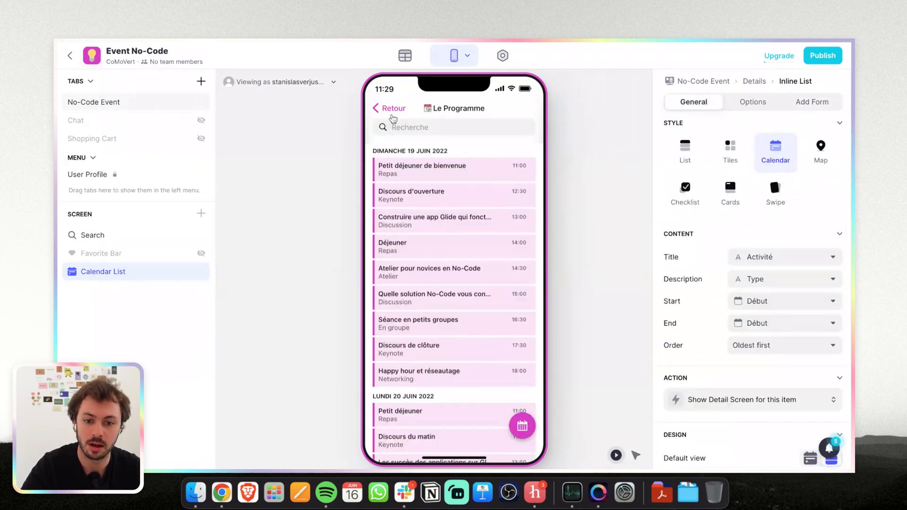
# Preview the home screen's programme cards and the full Tout Voir calendar, ending back on the home screen.
pyautogui.click(393, 108)
pyautogui.hscroll(3, 495, 197)
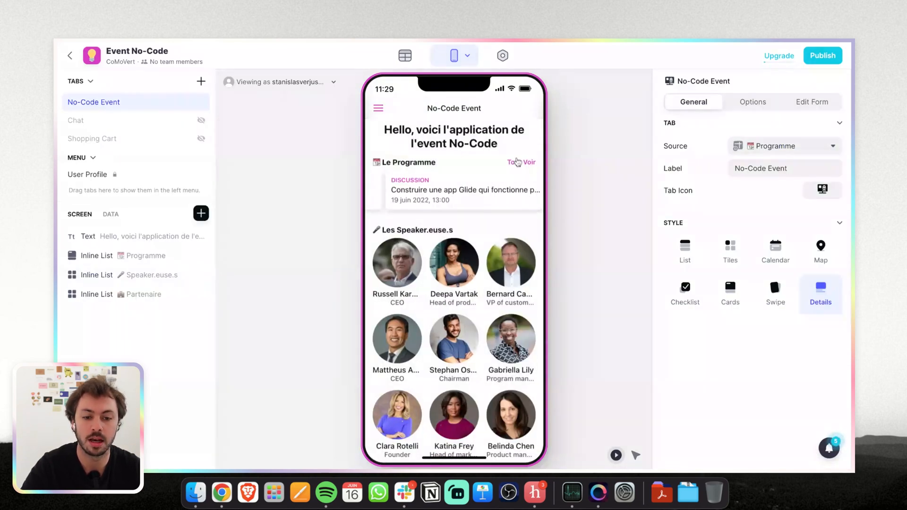
pyautogui.click(518, 163)
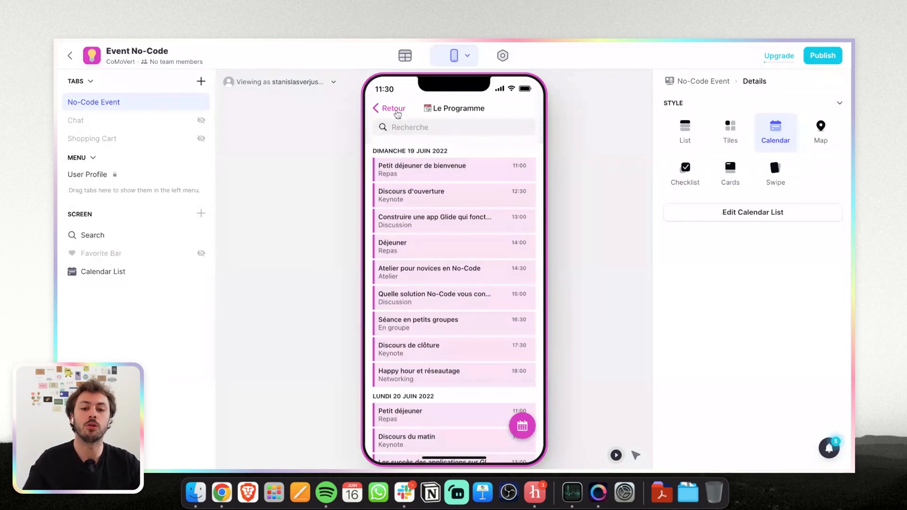
pyautogui.click(395, 111)
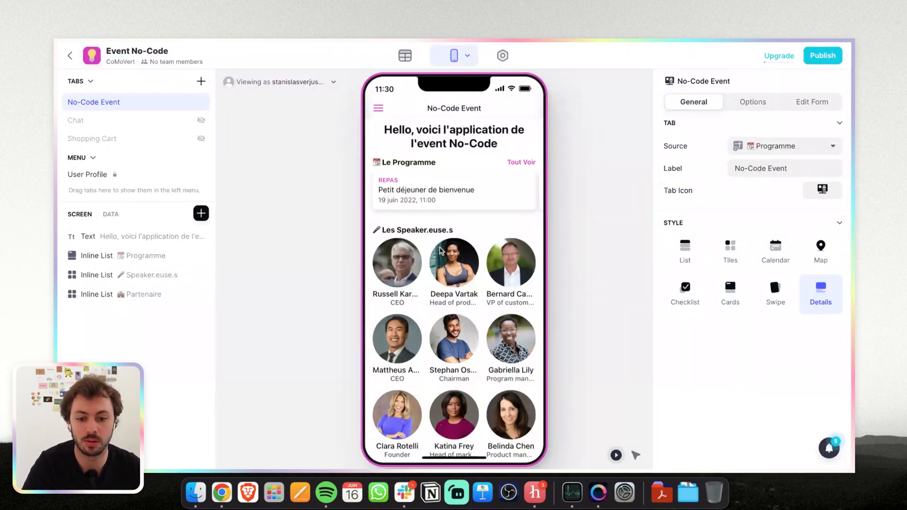
# Give the Partenaire tile list on the home screen a horizontal orientation and review it in the preview.
pyautogui.scroll(-7, 440, 250)
pyautogui.scroll(2, 430, 377)
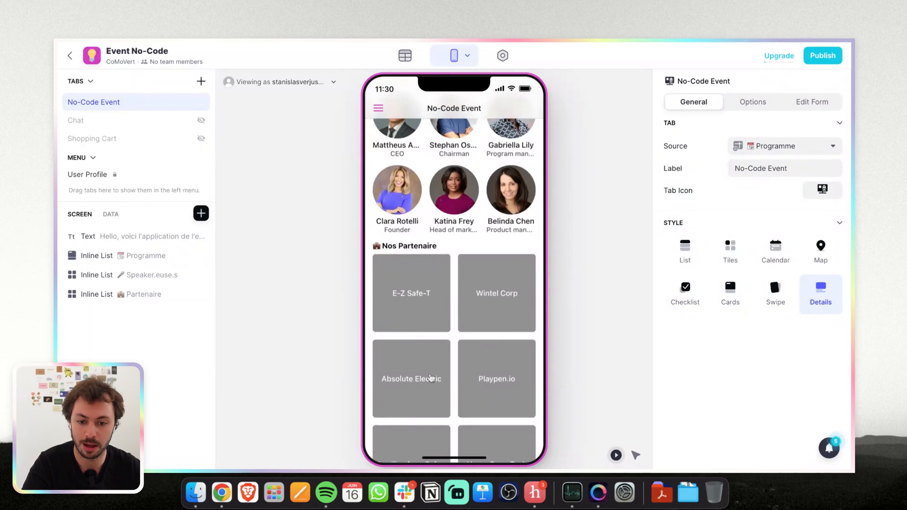
pyautogui.click(140, 295)
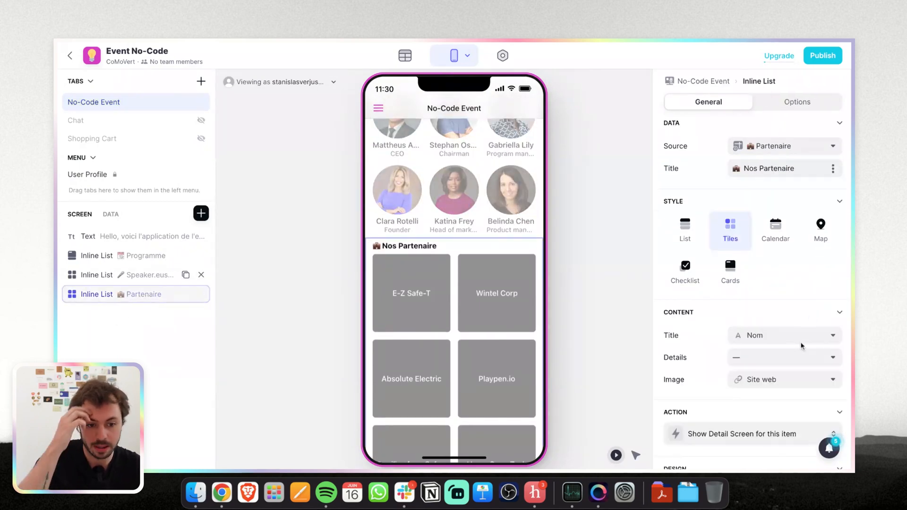
pyautogui.scroll(-10, 799, 346)
pyautogui.scroll(3, 830, 208)
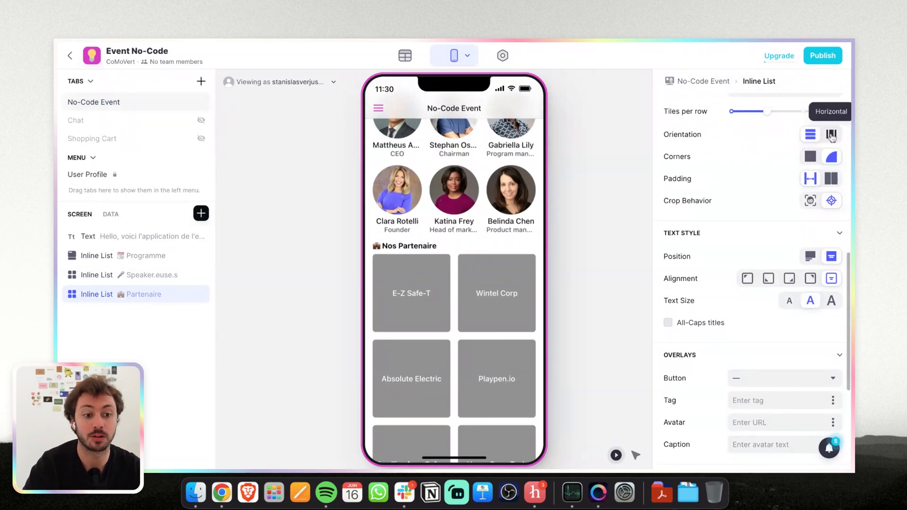
pyautogui.click(831, 135)
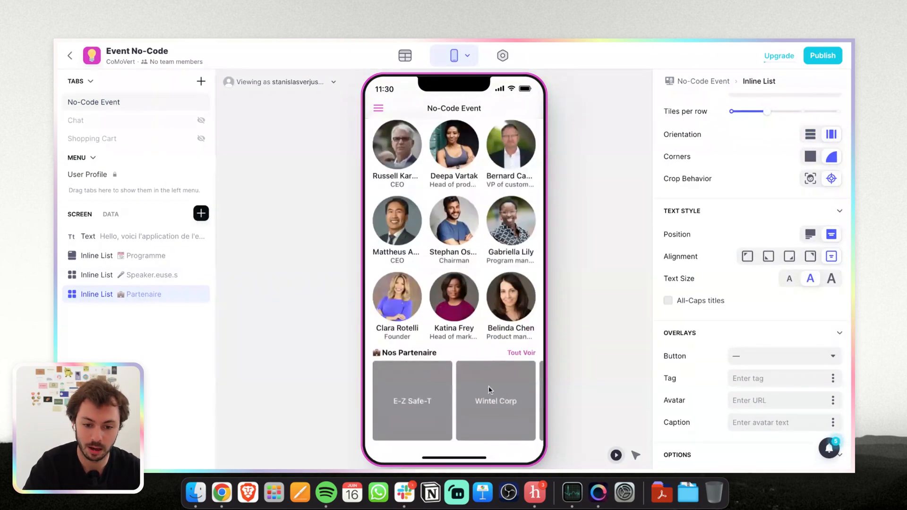
pyautogui.hscroll(3, 488, 386)
pyautogui.scroll(3, 508, 255)
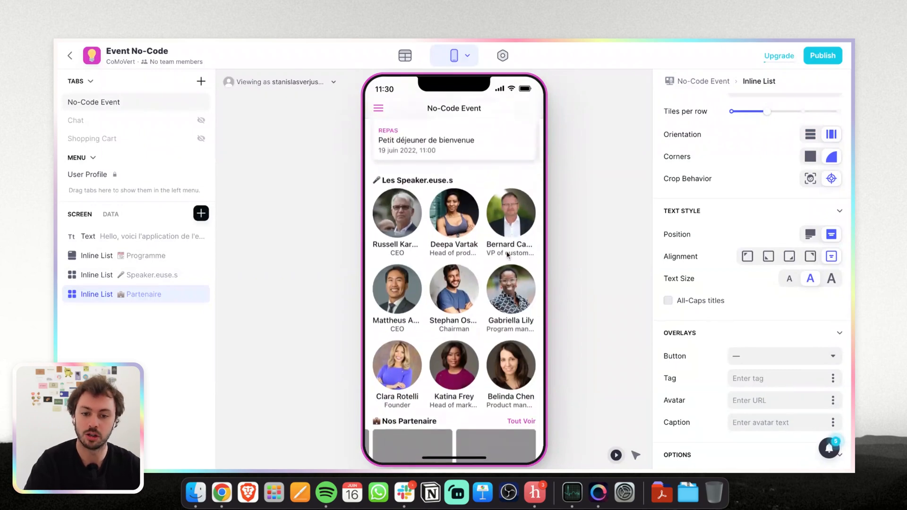
pyautogui.scroll(2, 508, 255)
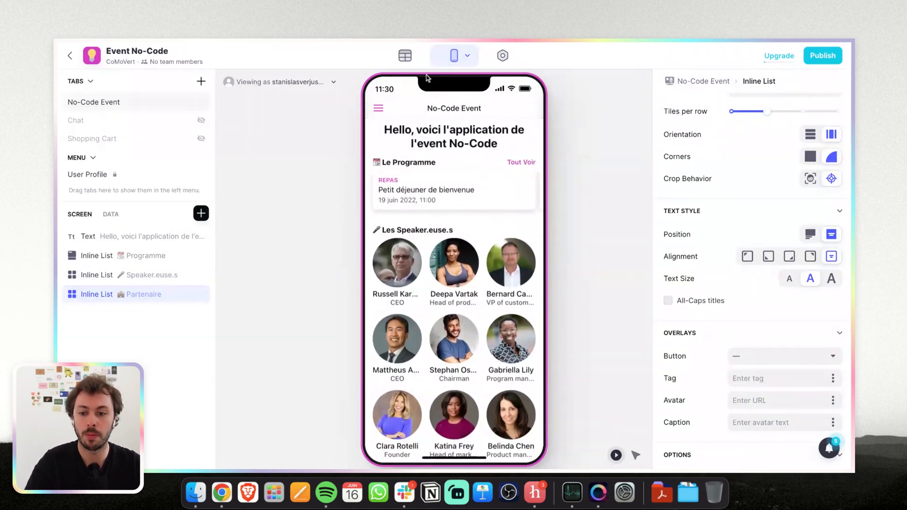
# Create a new empty table in the app's data and name it Type.
pyautogui.click(405, 60)
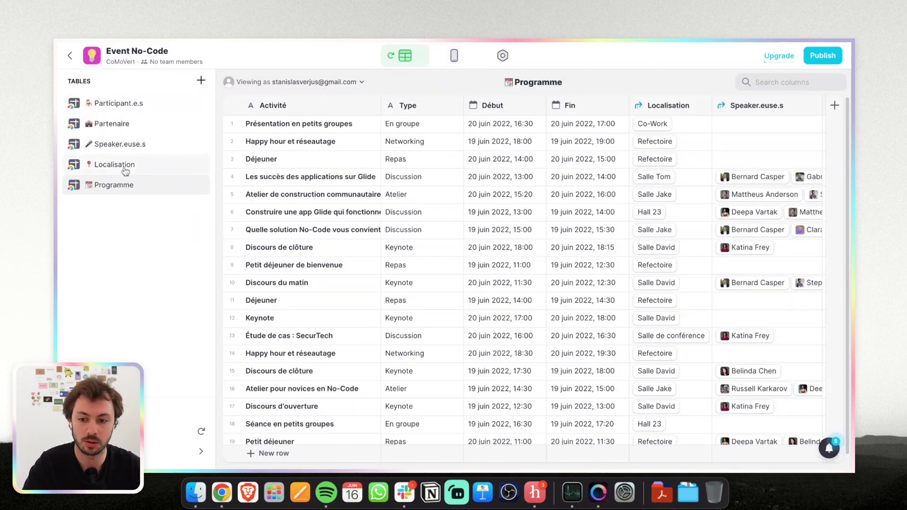
pyautogui.click(126, 170)
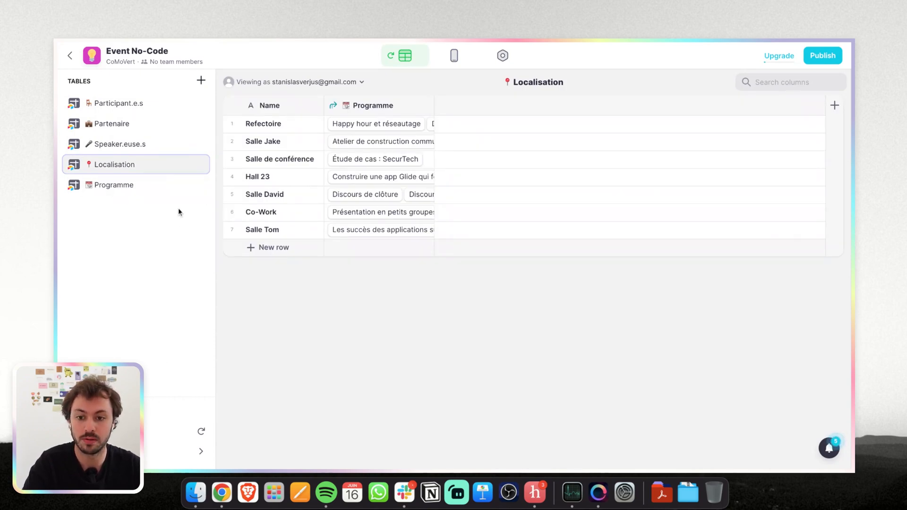
pyautogui.click(200, 81)
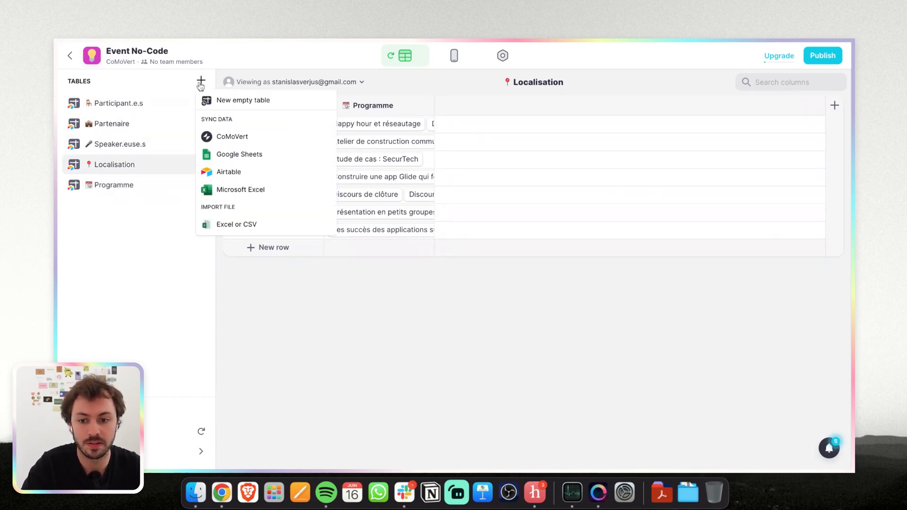
pyautogui.click(227, 101)
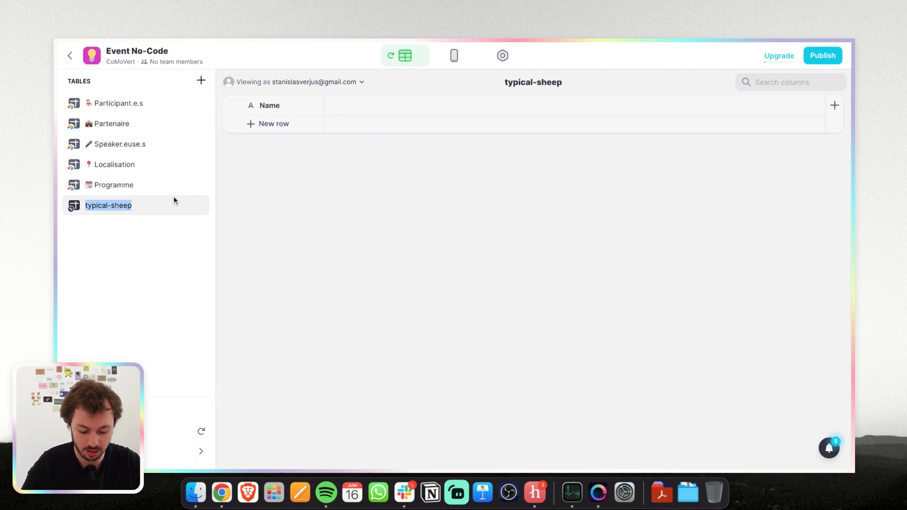
pyautogui.write('CAtég')
pyautogui.write('Type')
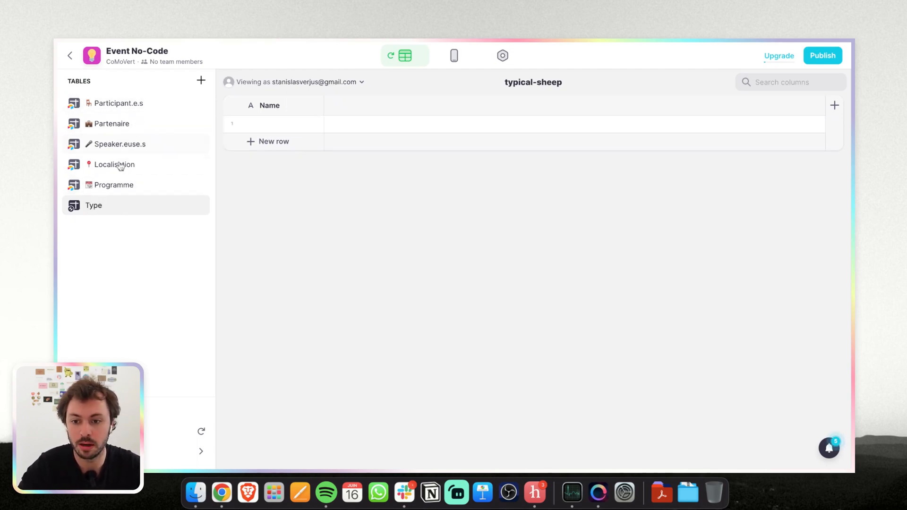
# Check the types used in the Programme table and enter En groupe in the first row of the Type table.
pyautogui.click(111, 191)
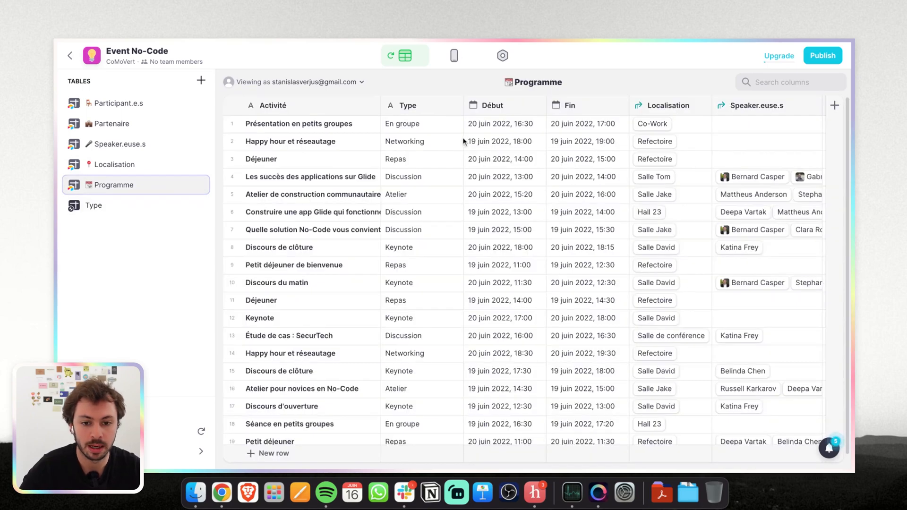
pyautogui.scroll(-1, 447, 276)
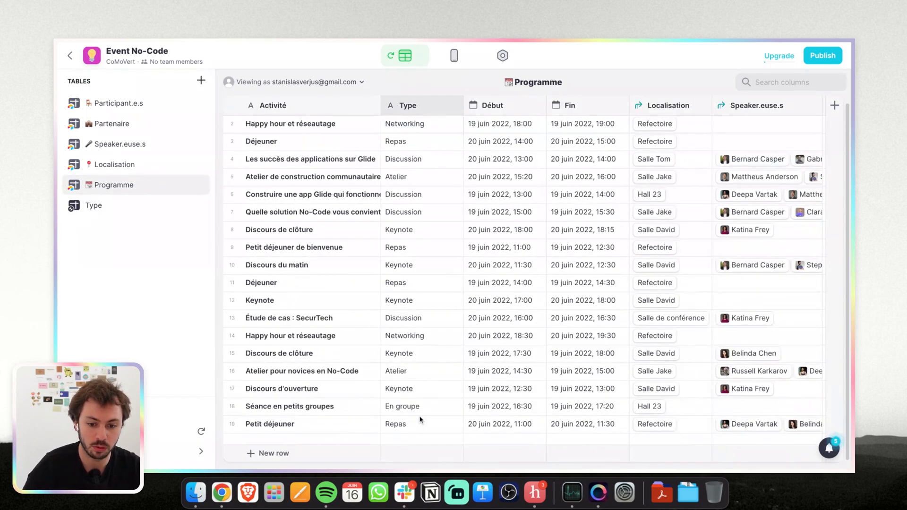
pyautogui.keyDown('shift'); pyautogui.click(417, 428); pyautogui.keyUp('shift')
pyautogui.click(116, 207)
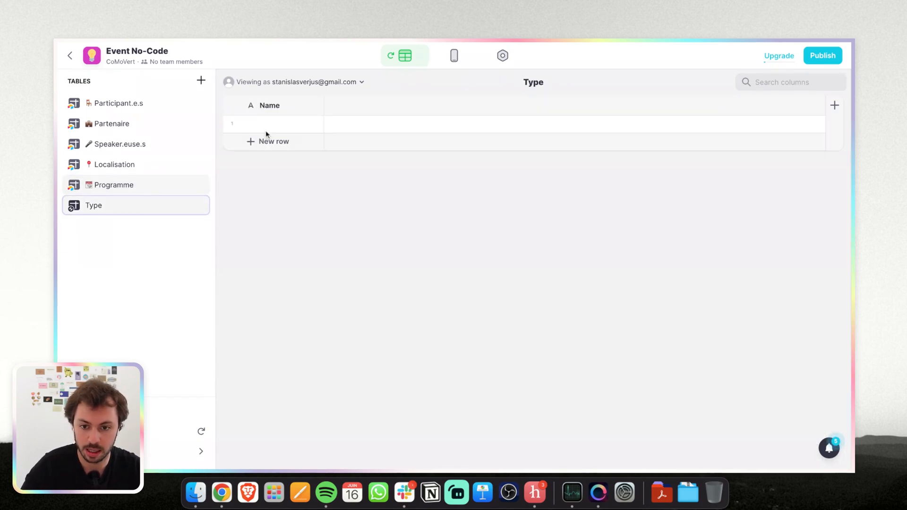
pyautogui.click(268, 126)
pyautogui.write('En groupe')
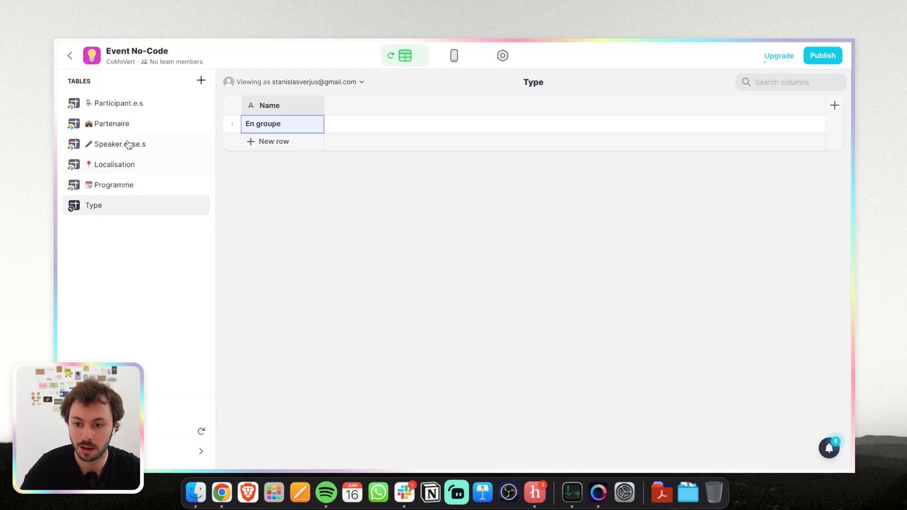
# Add four blank rows to the Type table.
pyautogui.click(258, 149)
pyautogui.click(263, 160)
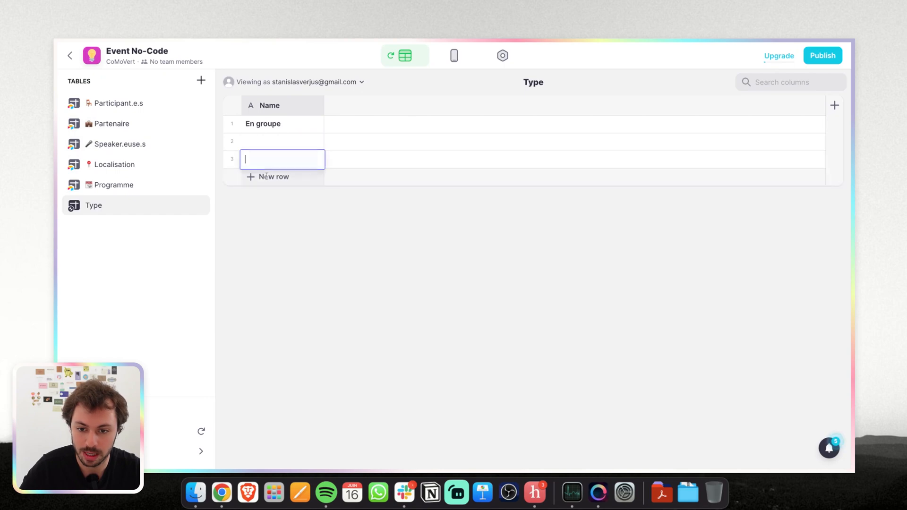
pyautogui.click(264, 183)
pyautogui.click(265, 199)
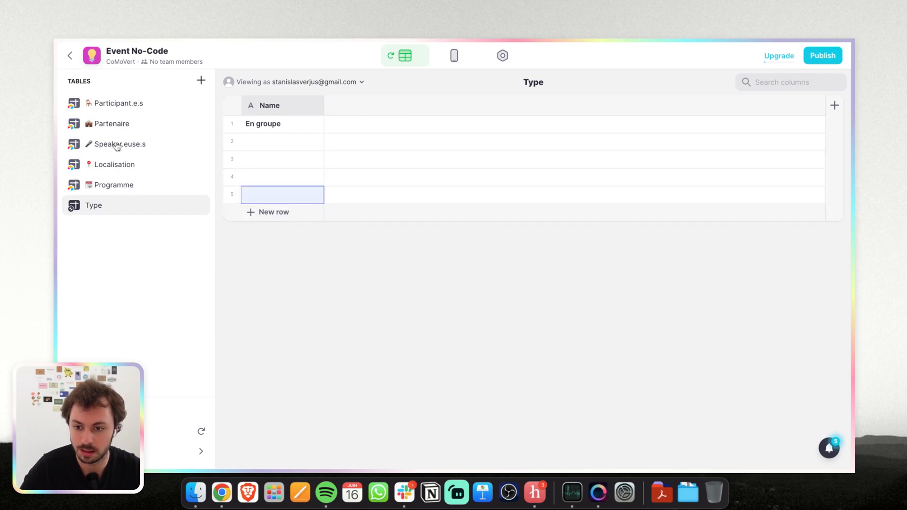
# Copy the Networking type from the Programme table into the second row of the Type table.
pyautogui.click(118, 183)
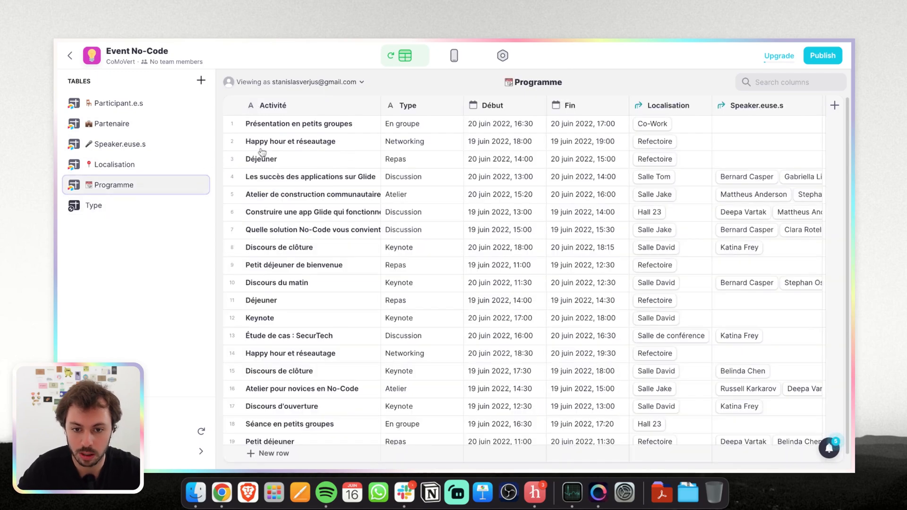
pyautogui.click(426, 141)
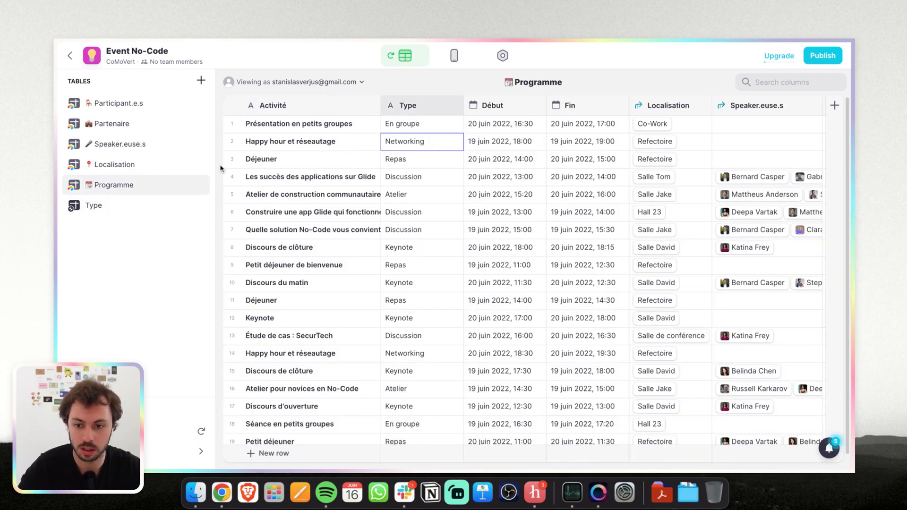
pyautogui.click(113, 206)
pyautogui.click(276, 144)
# Look up the next distinct type in the Programme table and enter Repas in the Type table's third row.
pyautogui.click(120, 189)
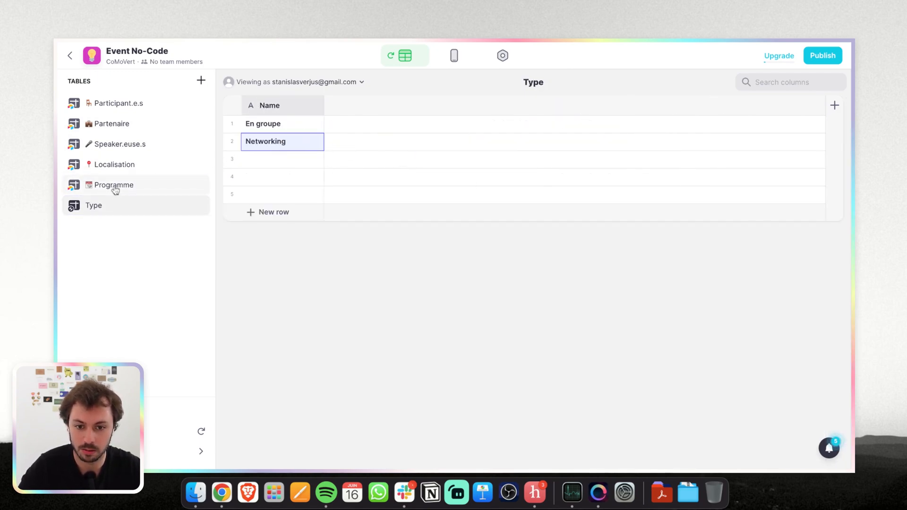
pyautogui.click(424, 160)
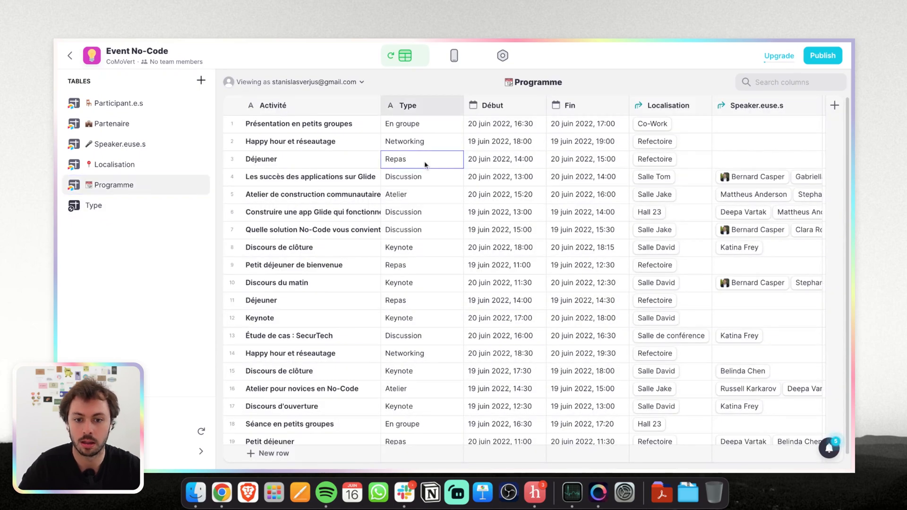
pyautogui.click(148, 200)
pyautogui.click(272, 159)
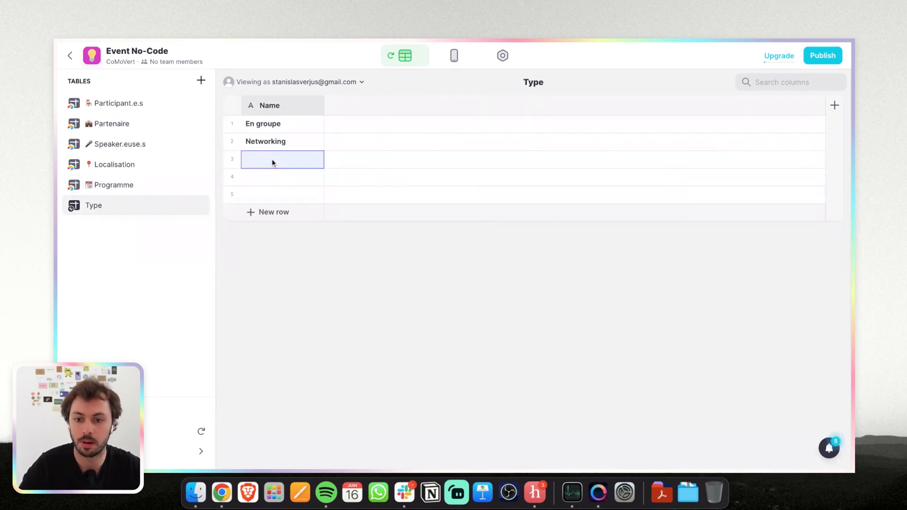
pyautogui.write('Repas')
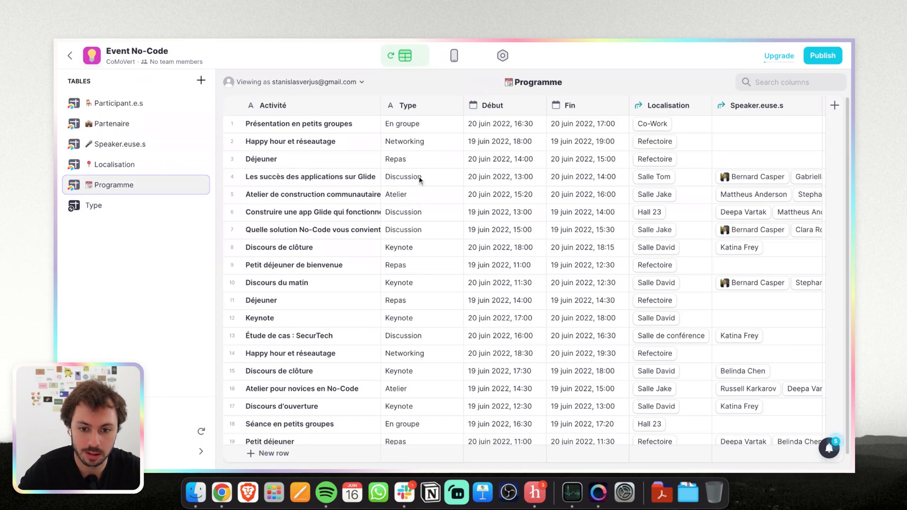
# Look up the fourth activity's type in the Programme table and enter Discussion in the Type table's fourth row.
pyautogui.click(420, 177)
pyautogui.click(122, 212)
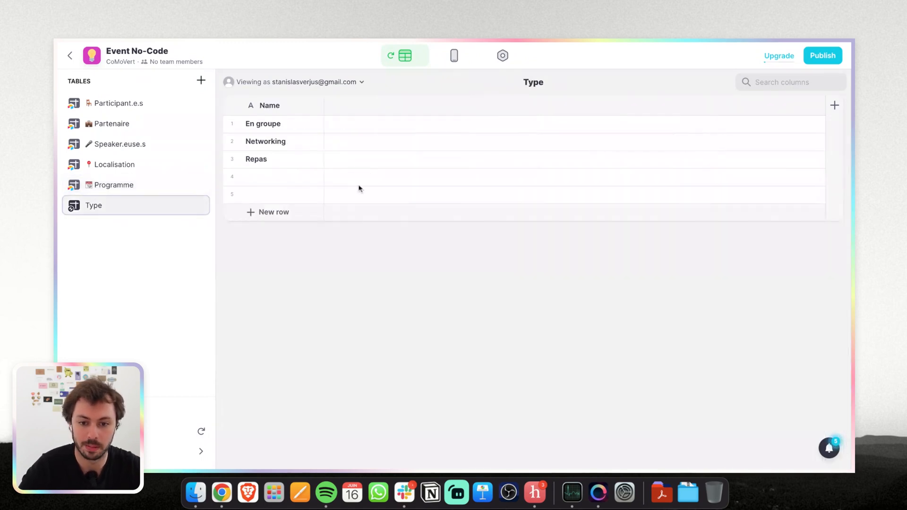
pyautogui.click(286, 177)
pyautogui.write('Discussion')
# Look up the type of the community workshop in the Programme table and enter Atelier in the Type table's fifth row.
pyautogui.click(122, 187)
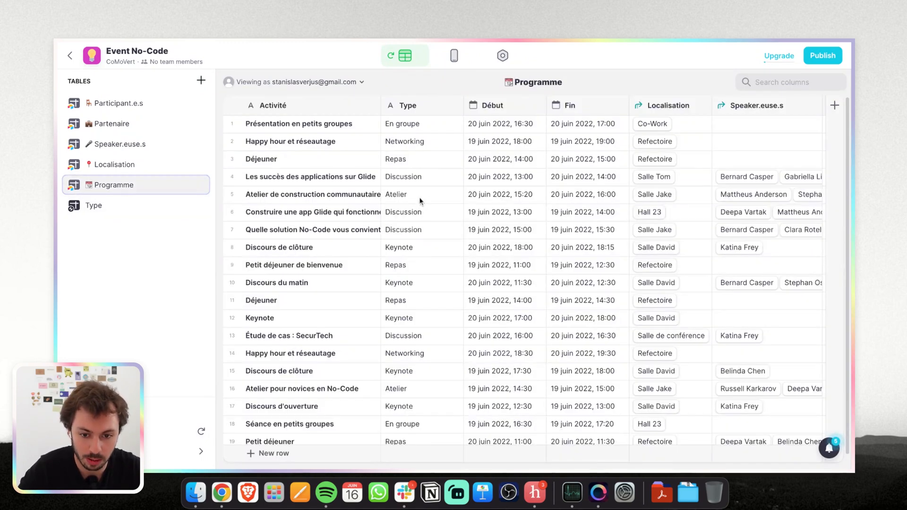
pyautogui.click(419, 199)
pyautogui.click(123, 204)
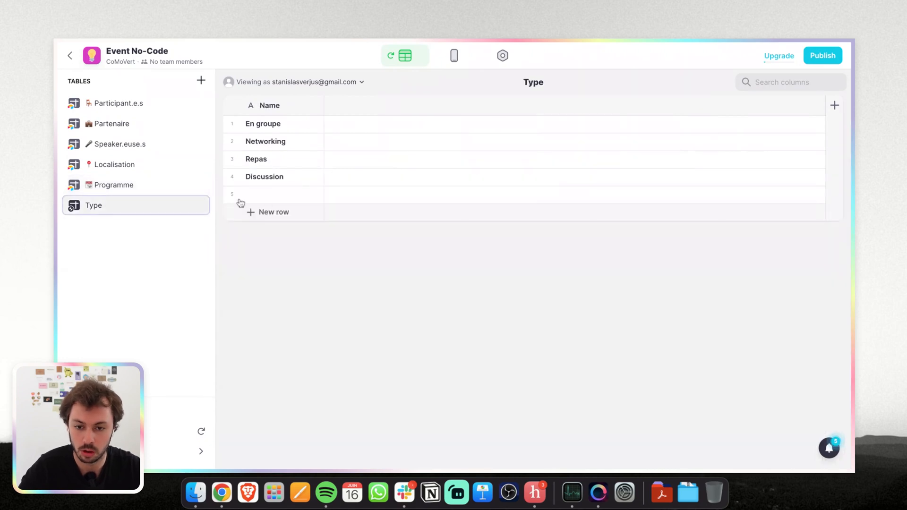
pyautogui.click(279, 196)
pyautogui.write('Atelier')
# Add a sixth row named Keynote to the Type table and check the Programme table for any missing types.
pyautogui.click(266, 215)
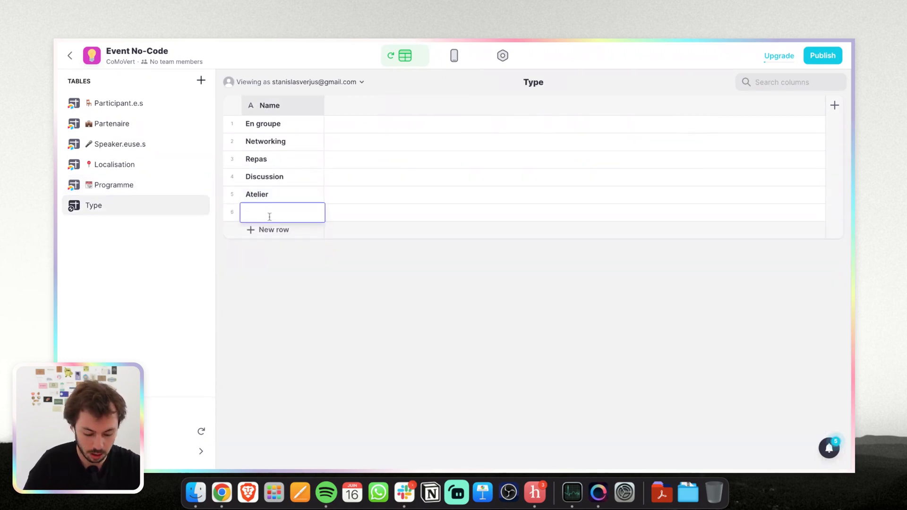
pyautogui.write('Keynote')
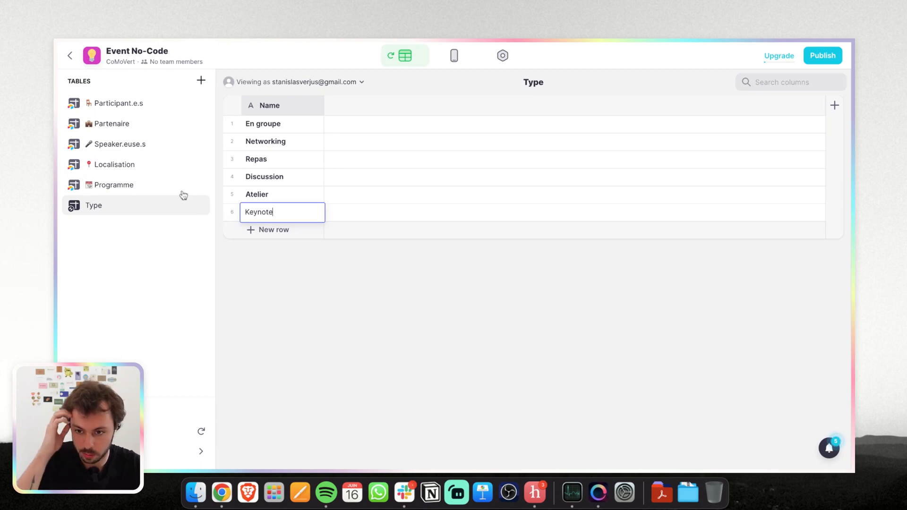
pyautogui.click(166, 192)
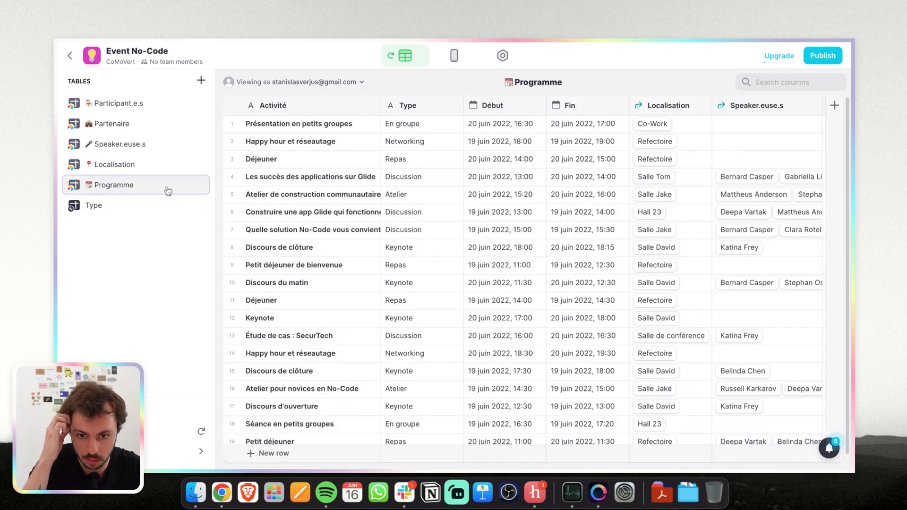
pyautogui.scroll(-1, 413, 319)
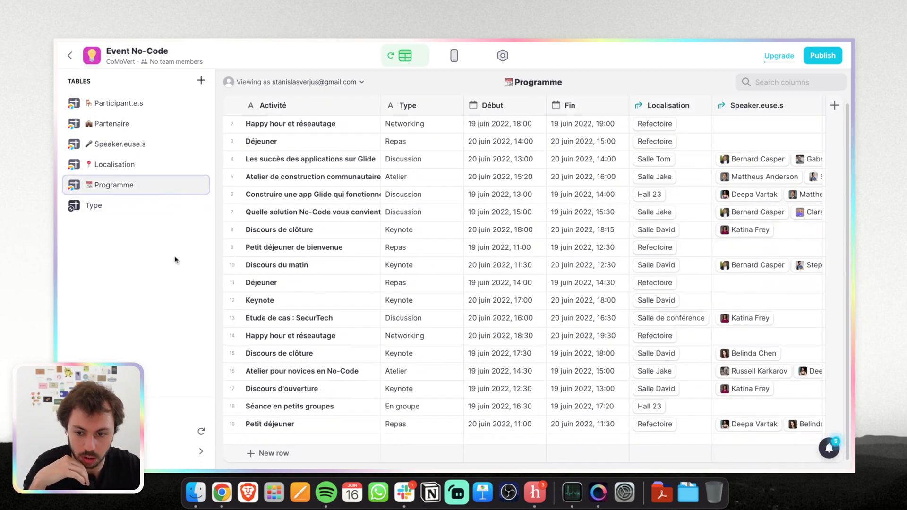
pyautogui.click(93, 213)
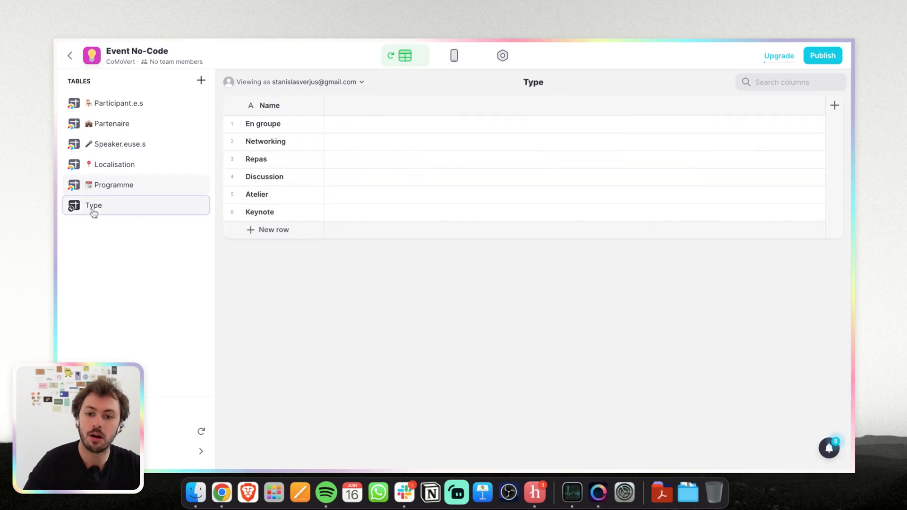
# Add an Image column to the Type table that uses Generate Image to produce Triangles from the Name column.
pyautogui.click(834, 106)
pyautogui.press('BackSpace')
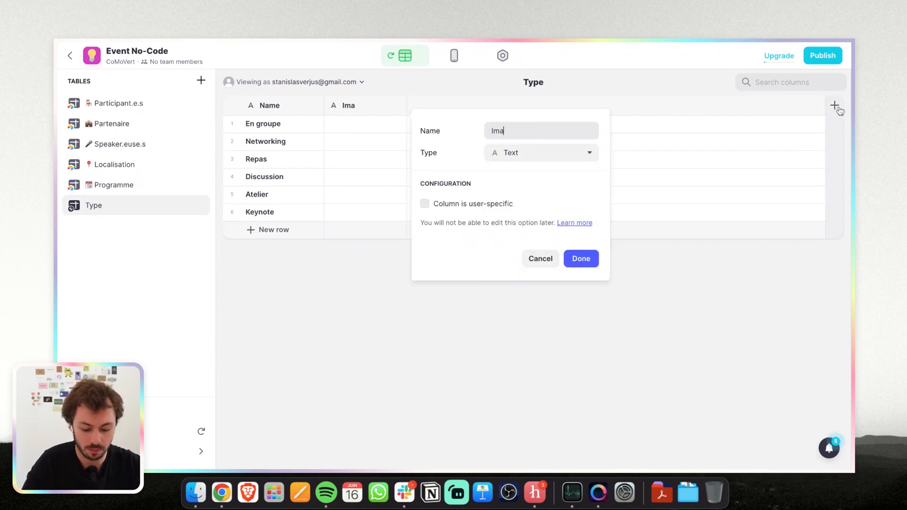
pyautogui.write('Image')
pyautogui.click(547, 152)
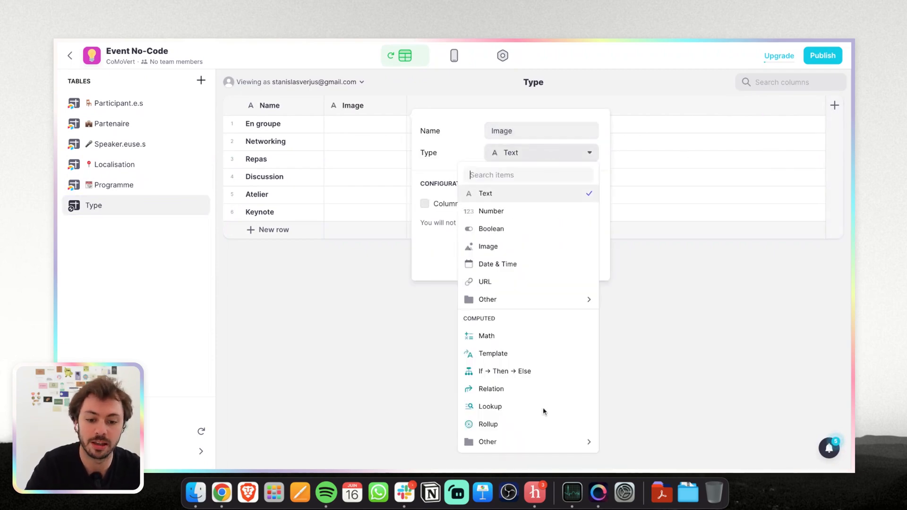
pyautogui.moveTo(529, 442)
pyautogui.moveTo(622, 421)
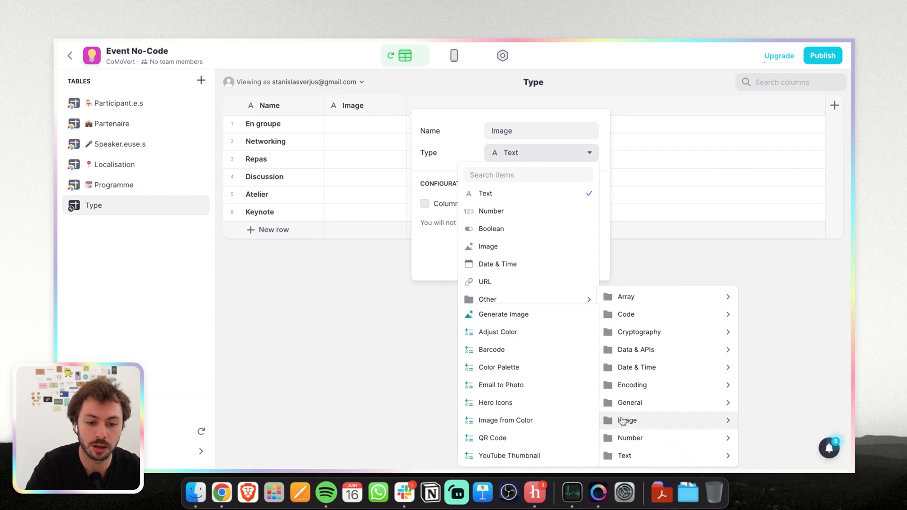
pyautogui.click(489, 315)
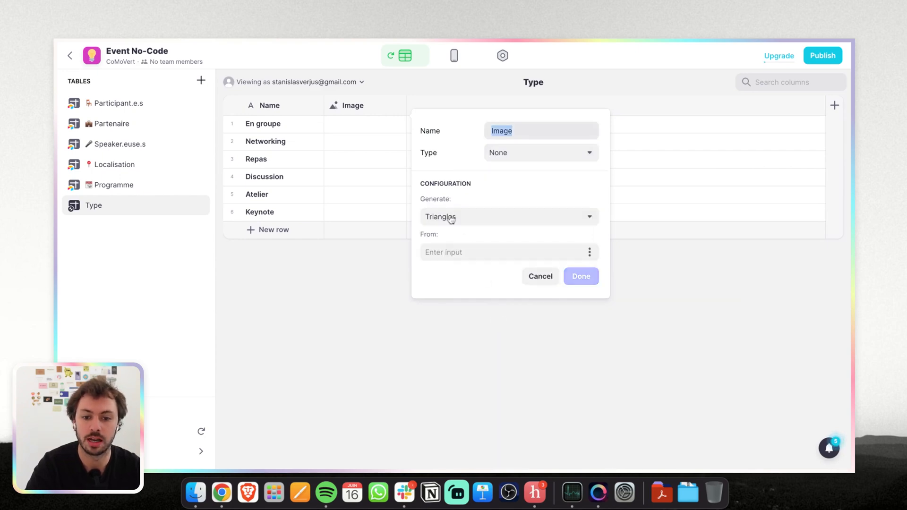
pyautogui.click(589, 253)
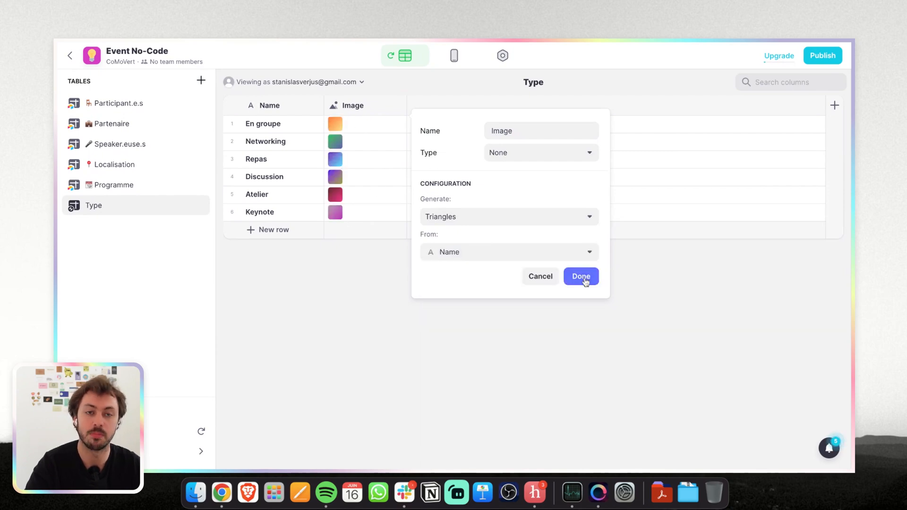
pyautogui.click(582, 277)
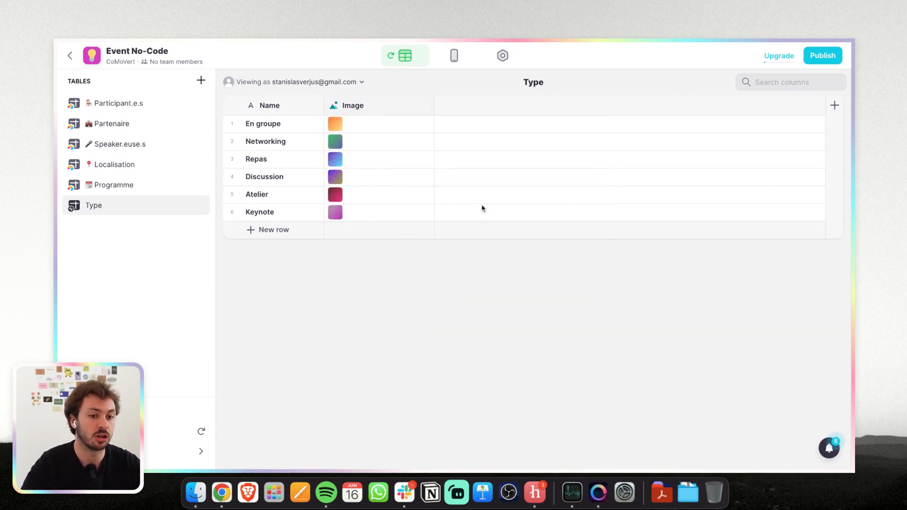
# Add a column named Relation_programme to the Type table and make it a Relation.
pyautogui.click(834, 105)
pyautogui.write('R')
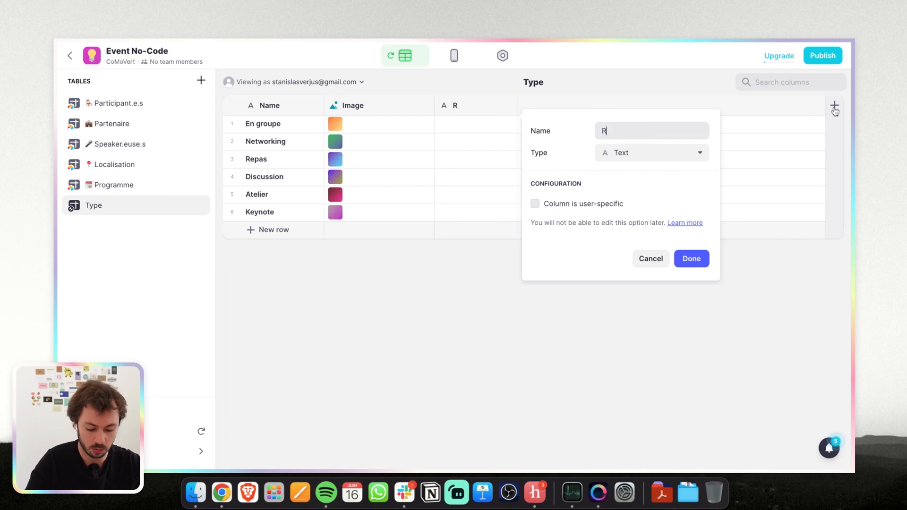
pyautogui.write('elation_p')
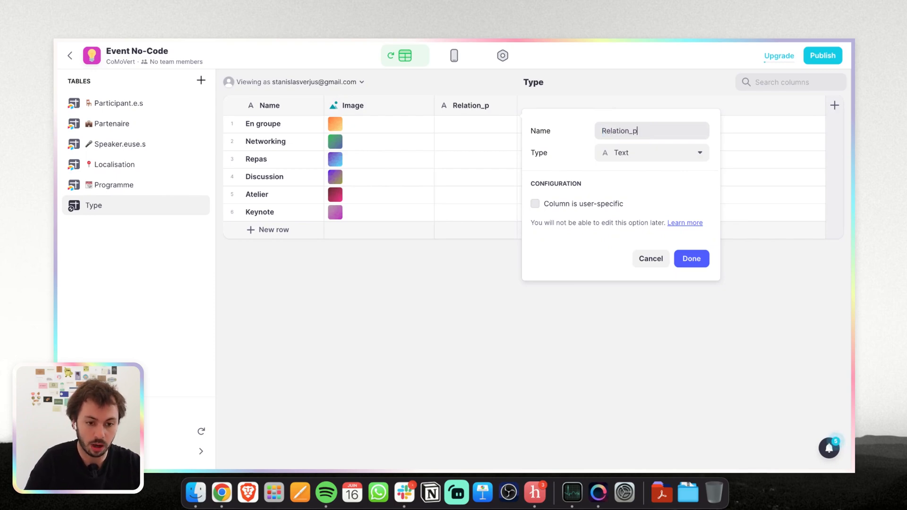
pyautogui.write('rogramme')
pyautogui.click(681, 157)
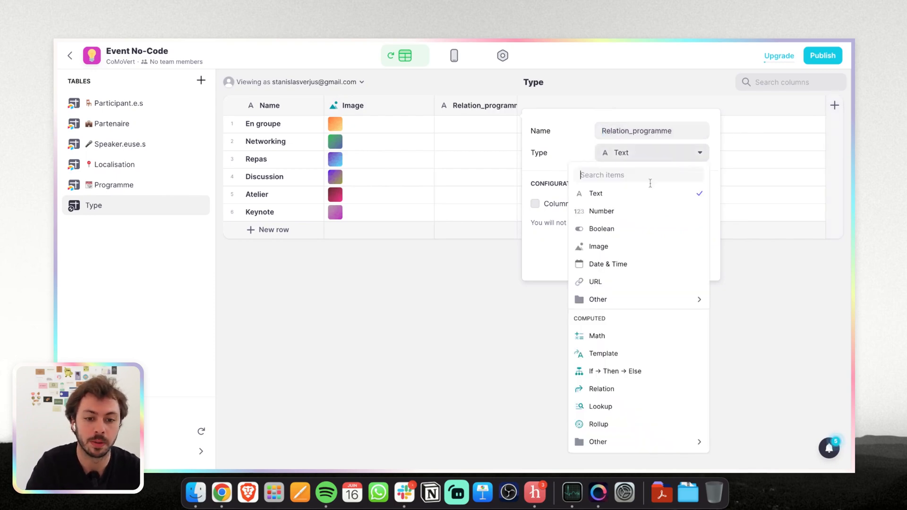
pyautogui.click(603, 388)
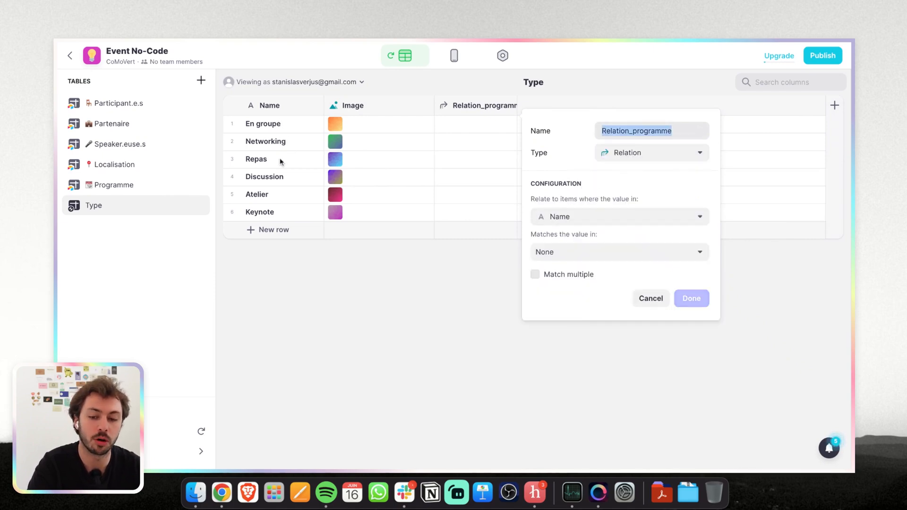
# Relate the Type table's Name values to the Type column of Programme with multiple matches allowed, and save the column.
pyautogui.click(567, 251)
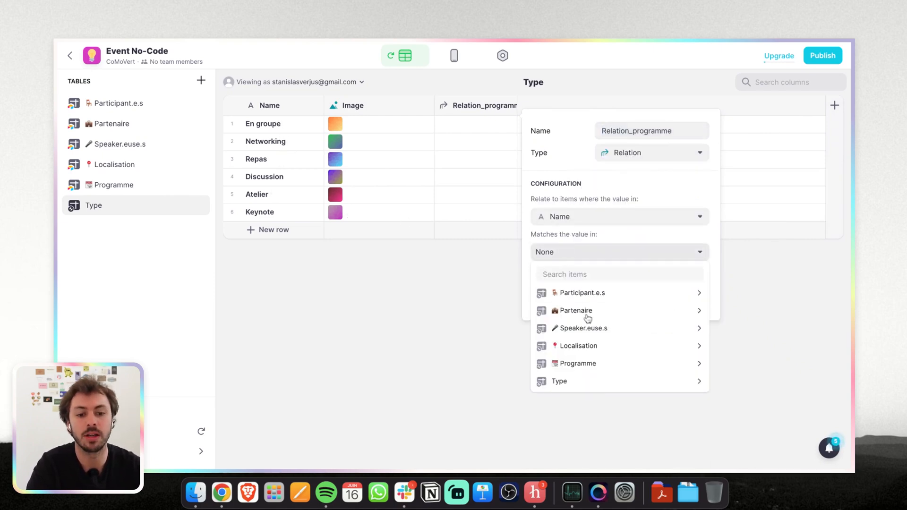
pyautogui.moveTo(572, 364)
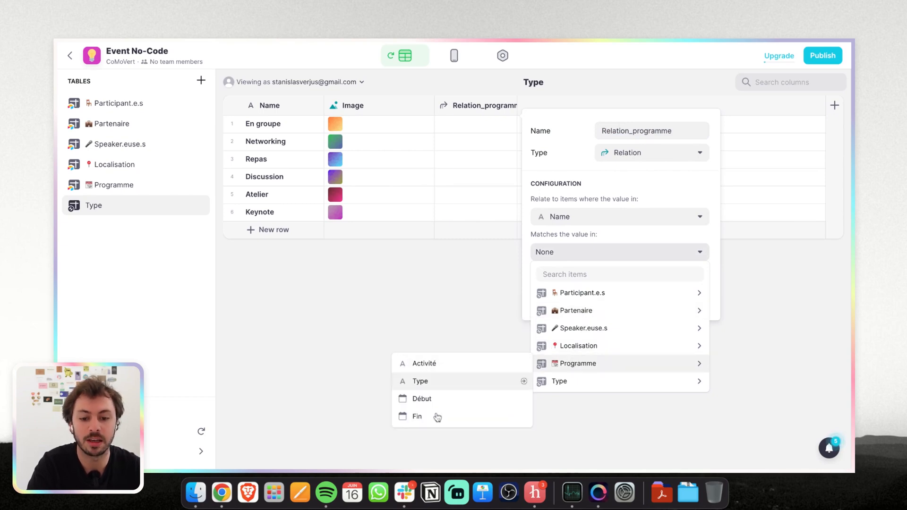
pyautogui.click(442, 386)
pyautogui.click(553, 277)
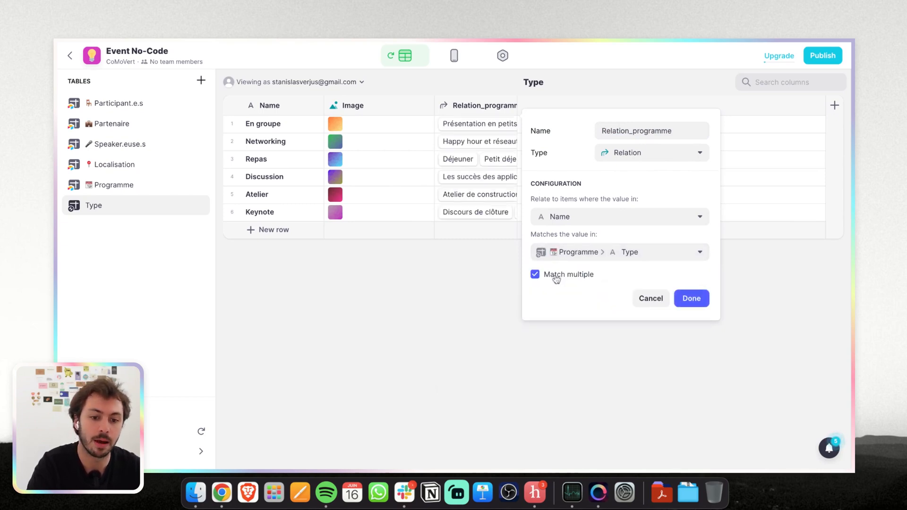
pyautogui.click(691, 299)
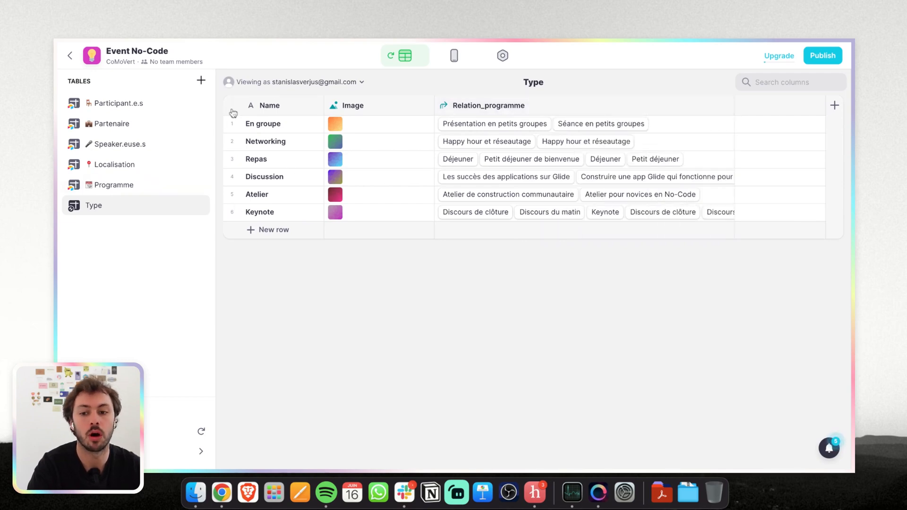
# Add an inline list above the Programme list on the home screen and use the Type table as its source.
pyautogui.click(453, 56)
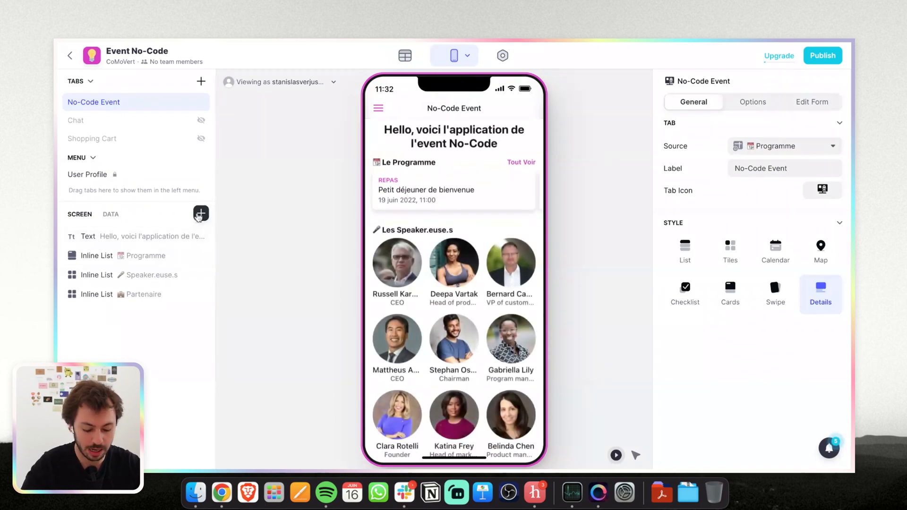
pyautogui.click(200, 213)
pyautogui.write('inli')
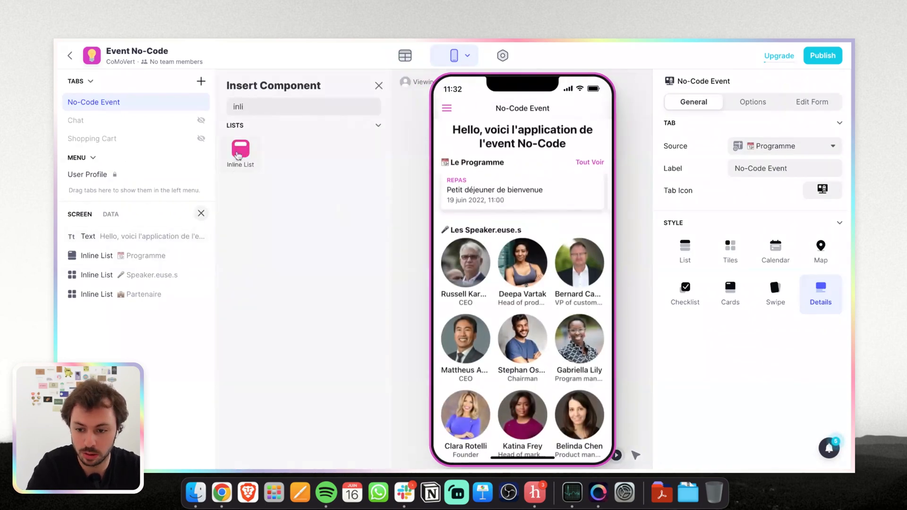
pyautogui.moveTo(122, 316); pyautogui.dragTo(124, 257)
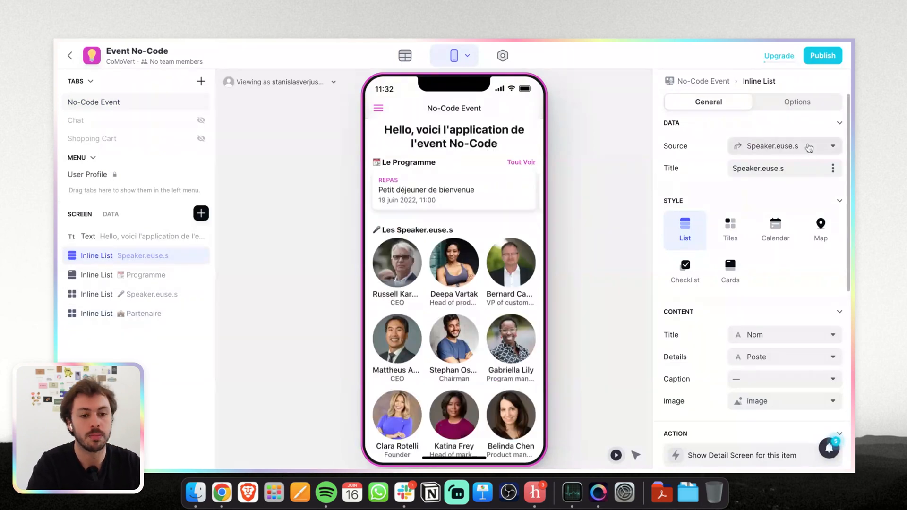
pyautogui.click(777, 147)
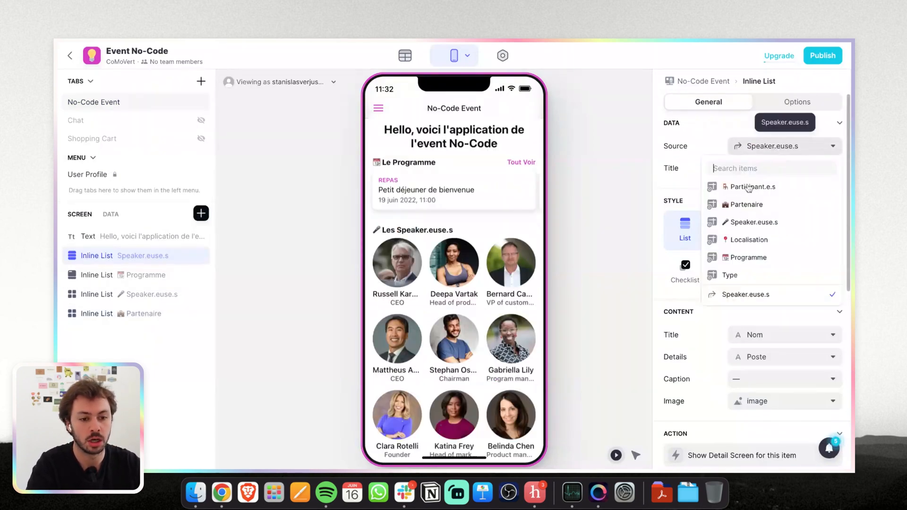
pyautogui.click(736, 279)
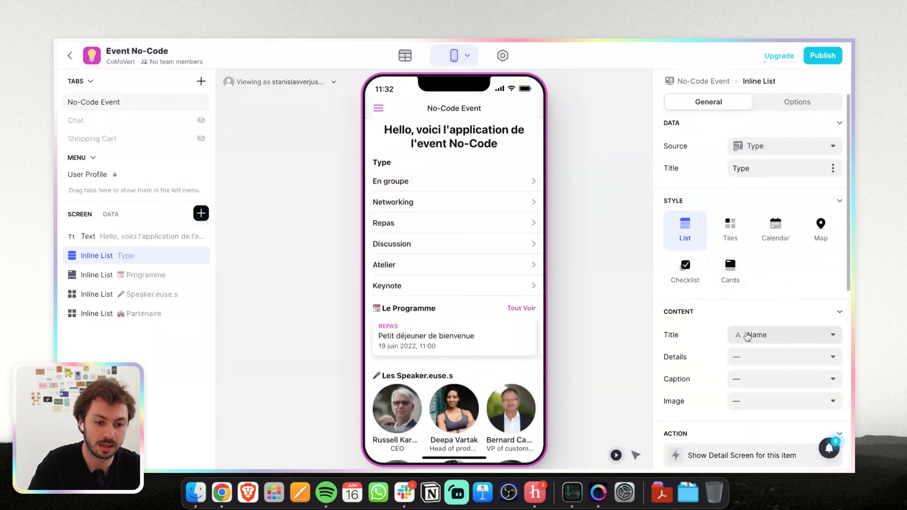
# Show the Type list as tiles, three per row, with the text position set to Overlay.
pyautogui.click(731, 229)
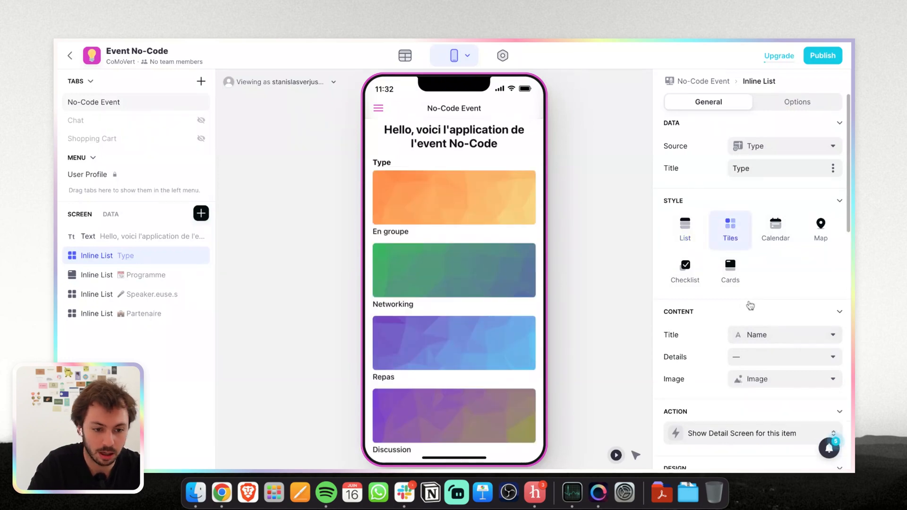
pyautogui.scroll(-5, 755, 312)
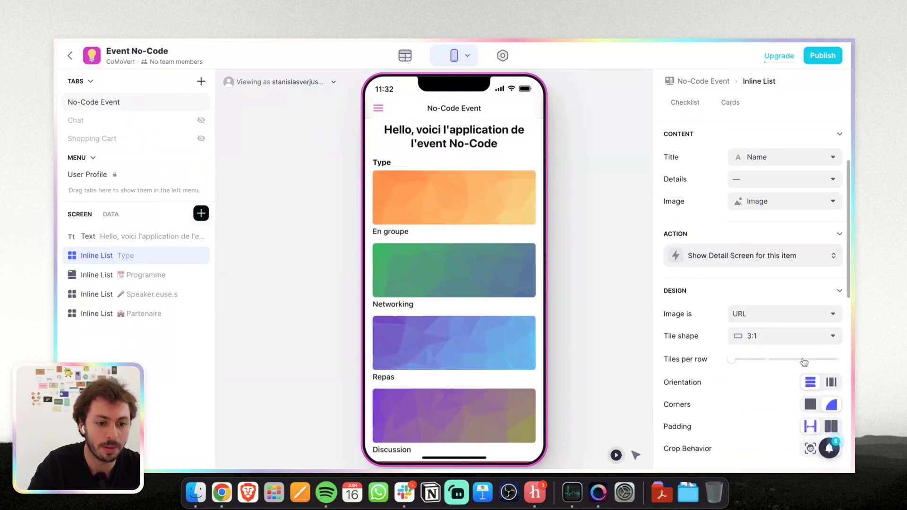
pyautogui.click(804, 360)
pyautogui.scroll(-3, 786, 373)
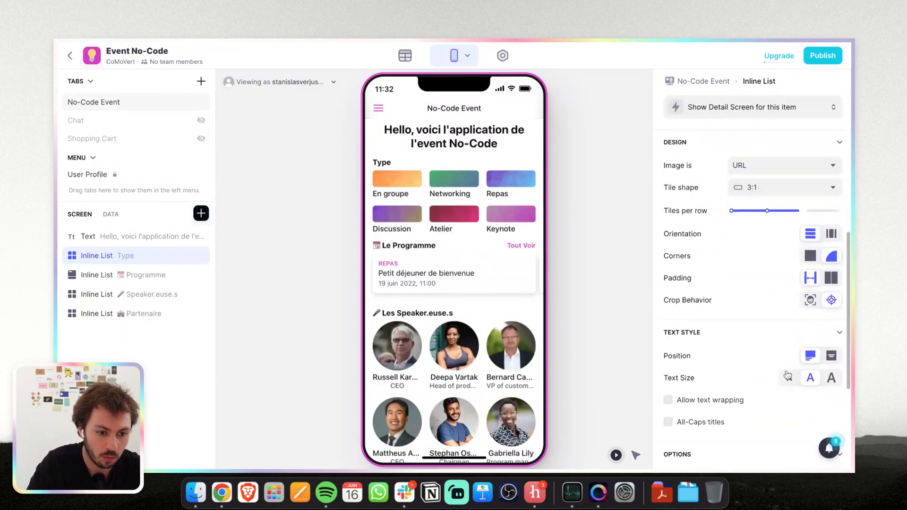
pyautogui.click(831, 357)
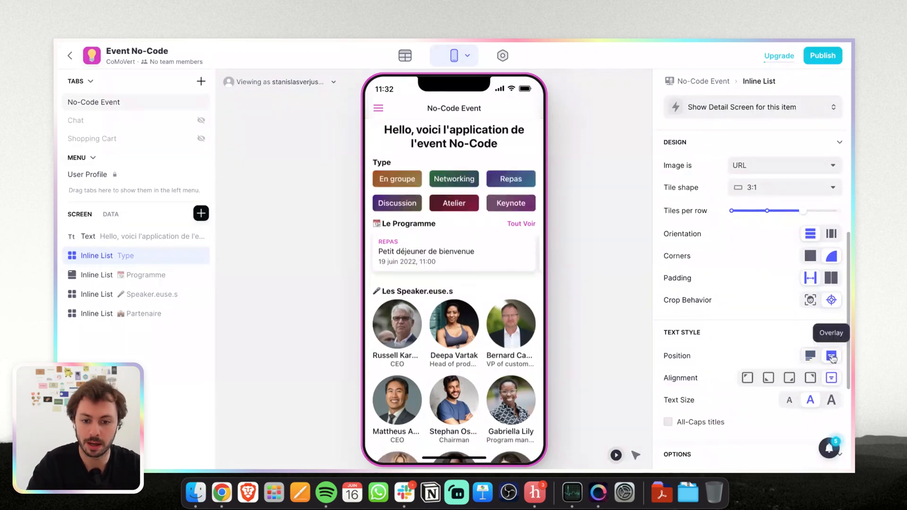
pyautogui.scroll(3, 749, 189)
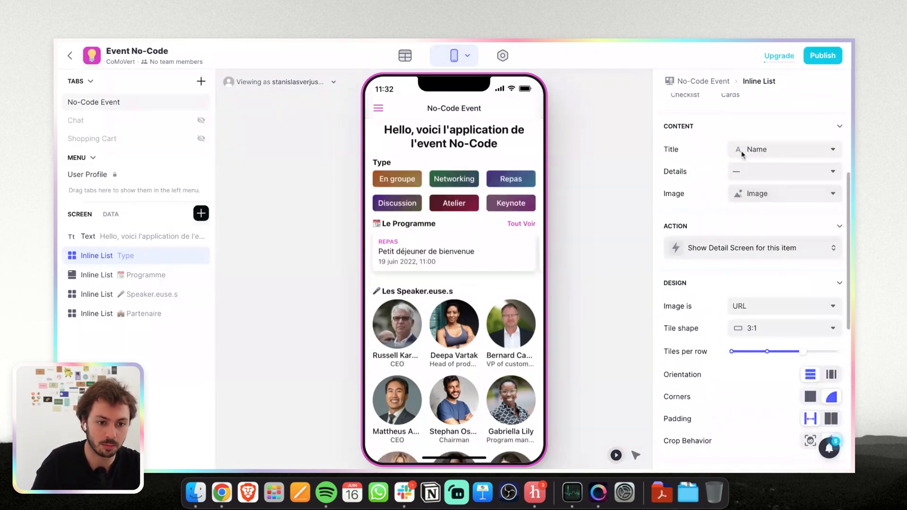
pyautogui.scroll(5, 746, 184)
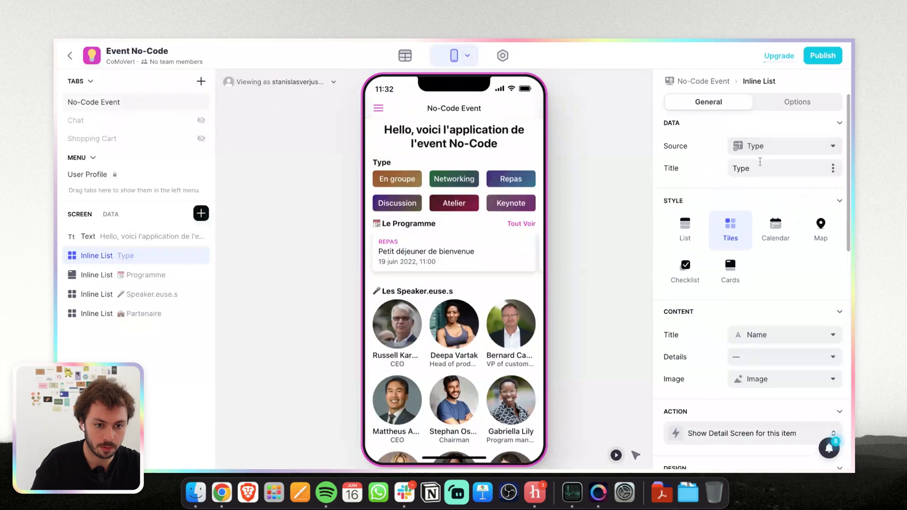
# Set the title of the Type list on the home screen to Catégories.
pyautogui.click(760, 162)
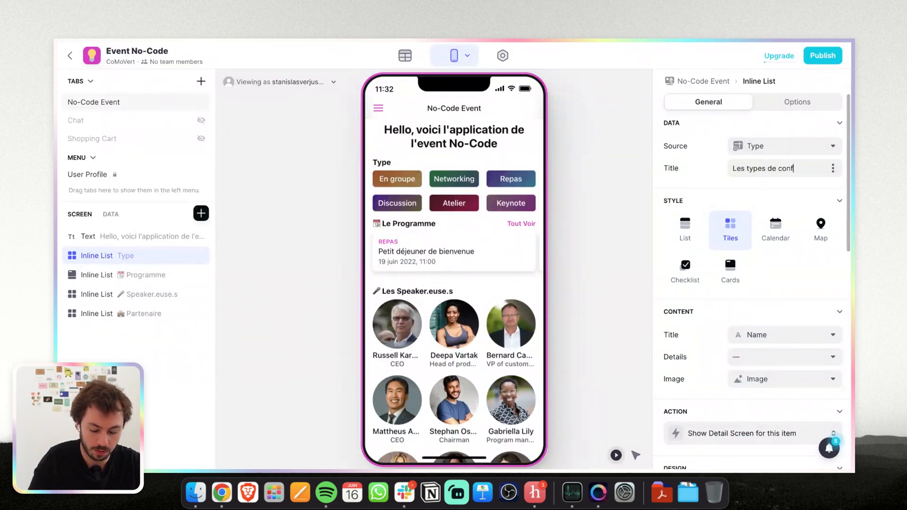
pyautogui.press('BackSpace')
pyautogui.press('BackSpace')
pyautogui.press('BackSpace')
pyautogui.press('super+a')
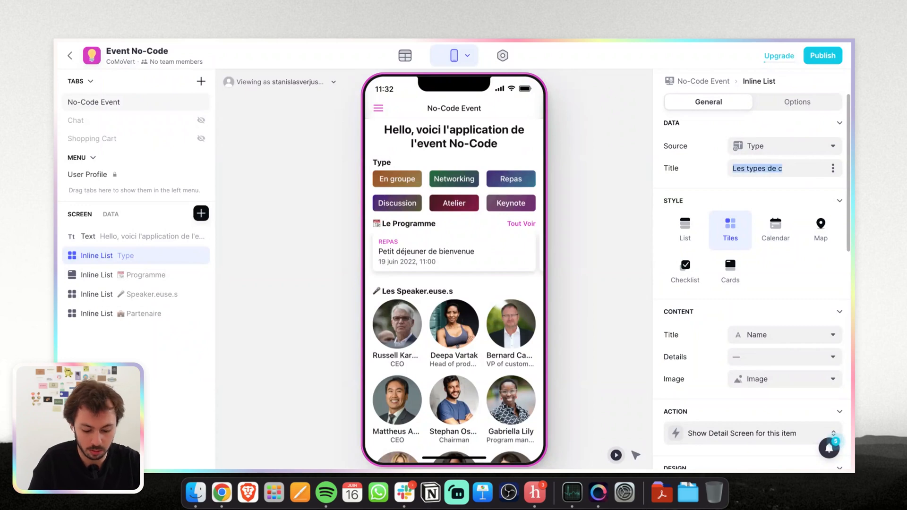
pyautogui.write('Catégorie')
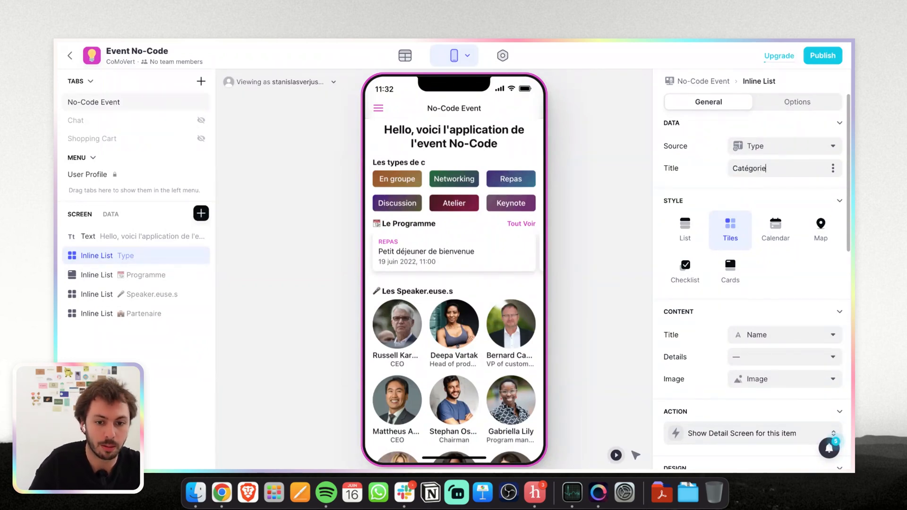
pyautogui.write('s')
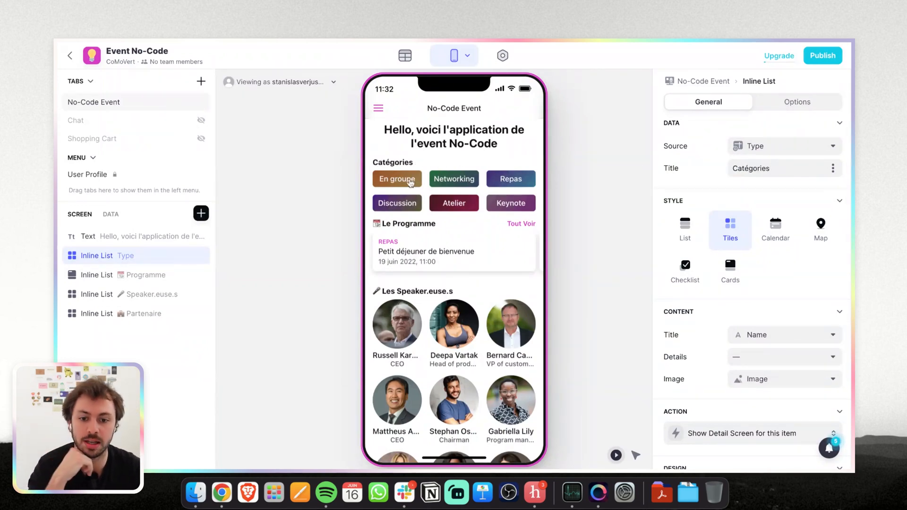
# Disable editing on the category detail screen, using the En groupe item, and delete its Title component.
pyautogui.click(410, 182)
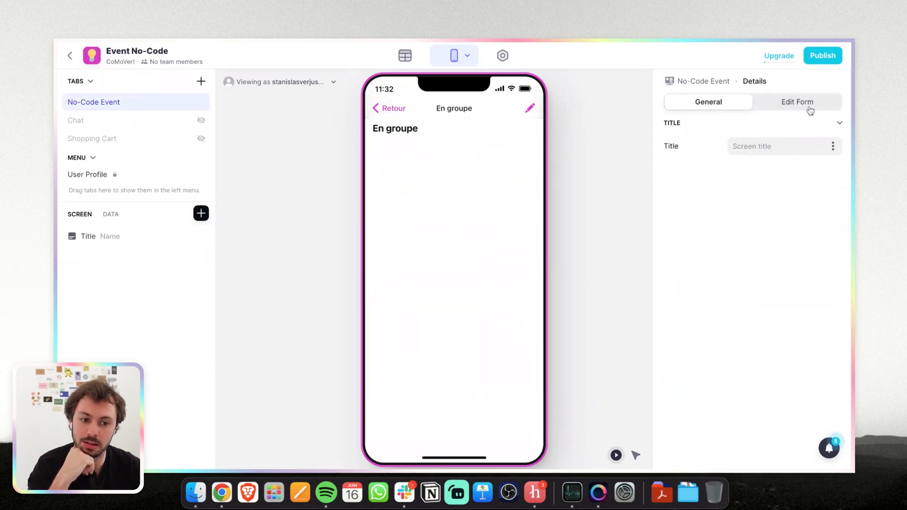
pyautogui.click(809, 108)
pyautogui.click(667, 147)
pyautogui.click(684, 106)
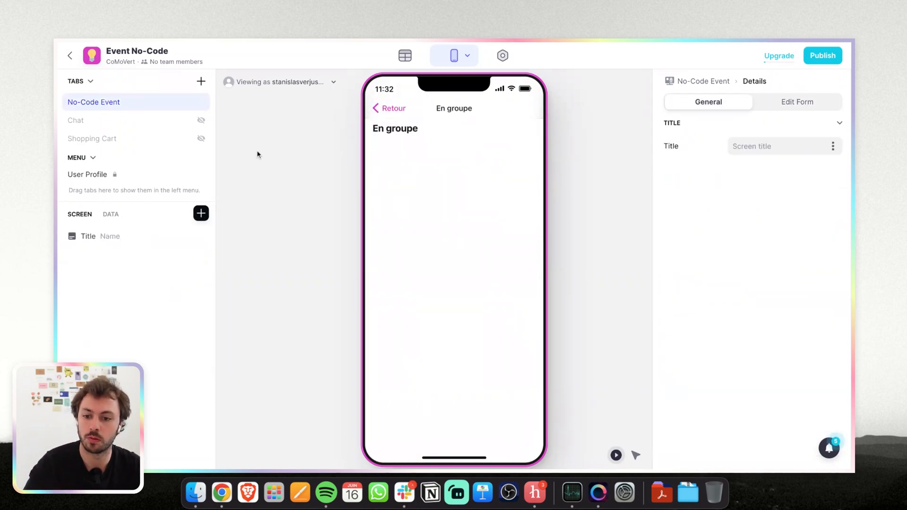
pyautogui.click(201, 237)
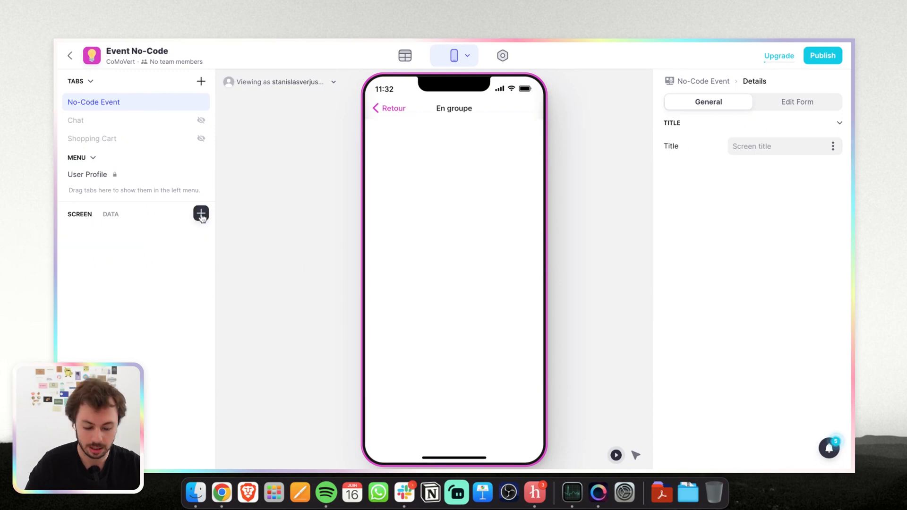
# Add an inline list based on Relation_programme to the category detail screen and clear its title.
pyautogui.click(200, 214)
pyautogui.write('inli')
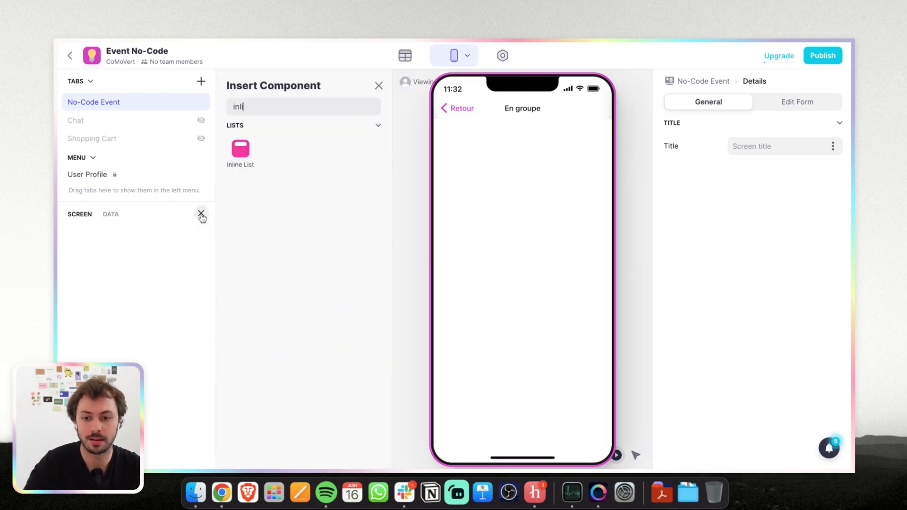
pyautogui.click(247, 163)
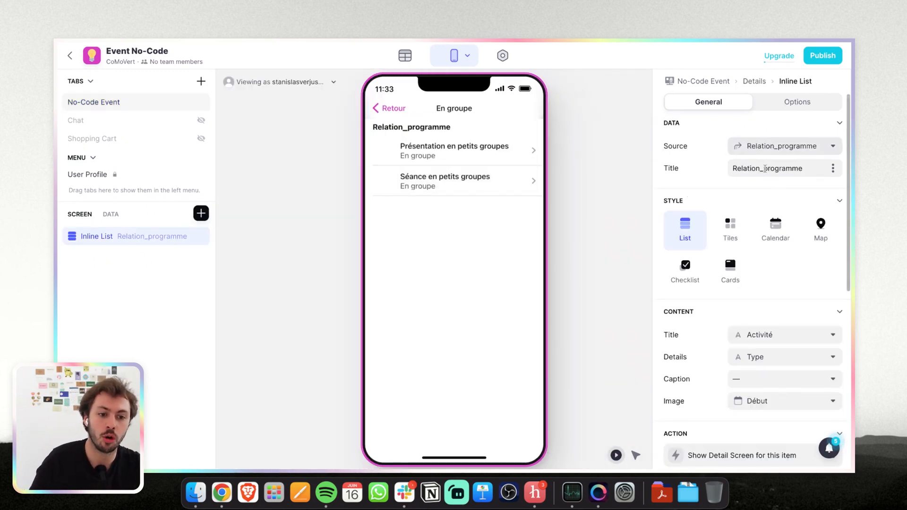
pyautogui.doubleClick(764, 168)
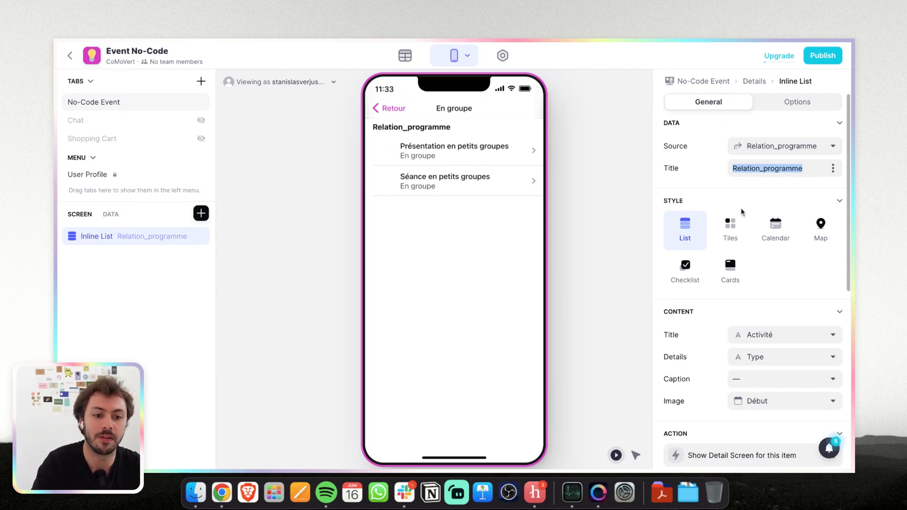
pyautogui.click(798, 170)
pyautogui.doubleClick(798, 170)
pyautogui.press('BackSpace')
# Show the related programme list as a calendar with Début as start, Fin as end and Type as description.
pyautogui.click(773, 245)
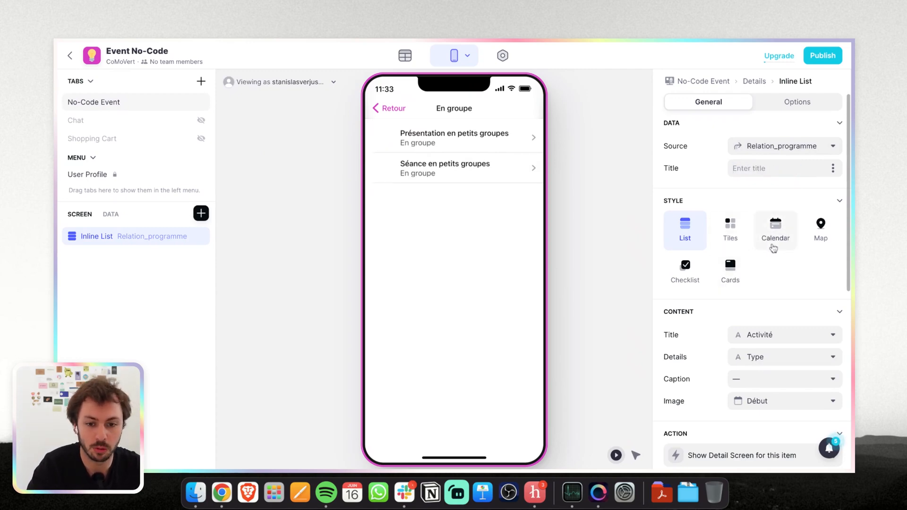
pyautogui.scroll(-3, 762, 330)
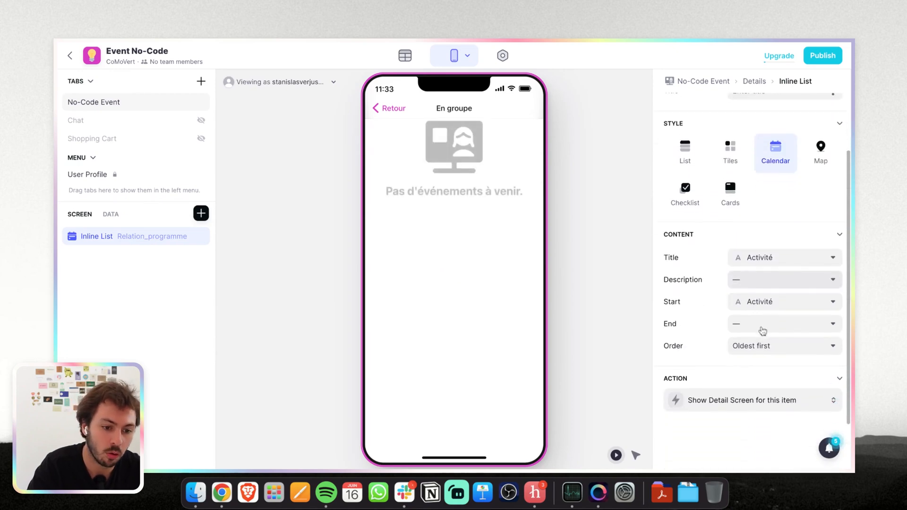
pyautogui.click(759, 301)
pyautogui.click(723, 376)
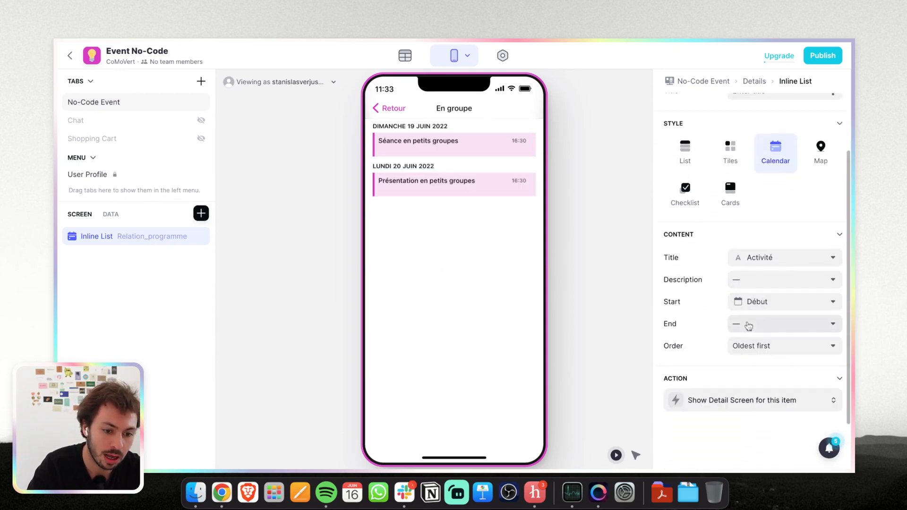
pyautogui.click(747, 324)
pyautogui.click(725, 434)
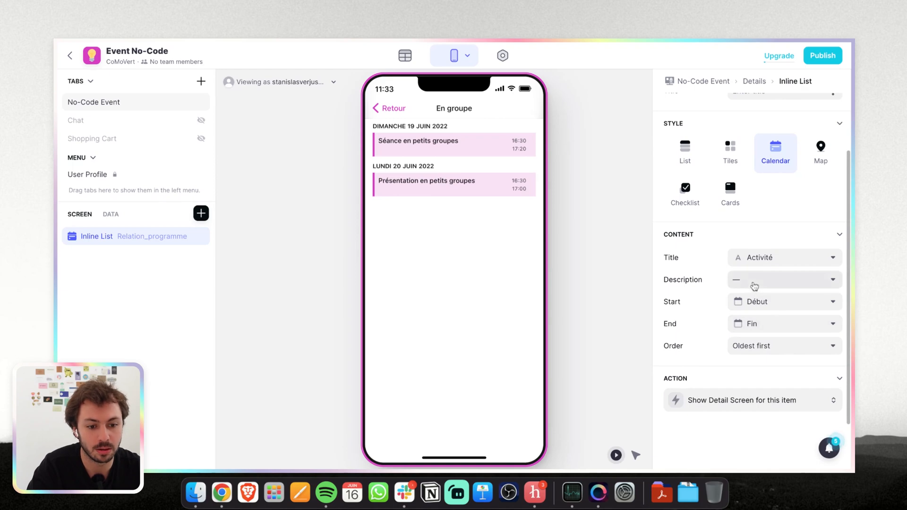
pyautogui.click(753, 281)
pyautogui.click(727, 354)
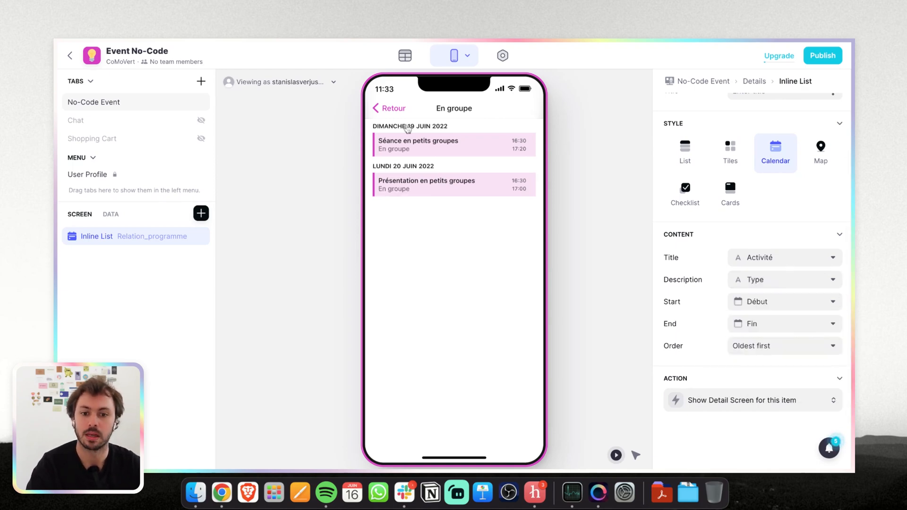
# Check the detail screens of the Networking, Repas and Atelier categories in the app preview.
pyautogui.click(394, 109)
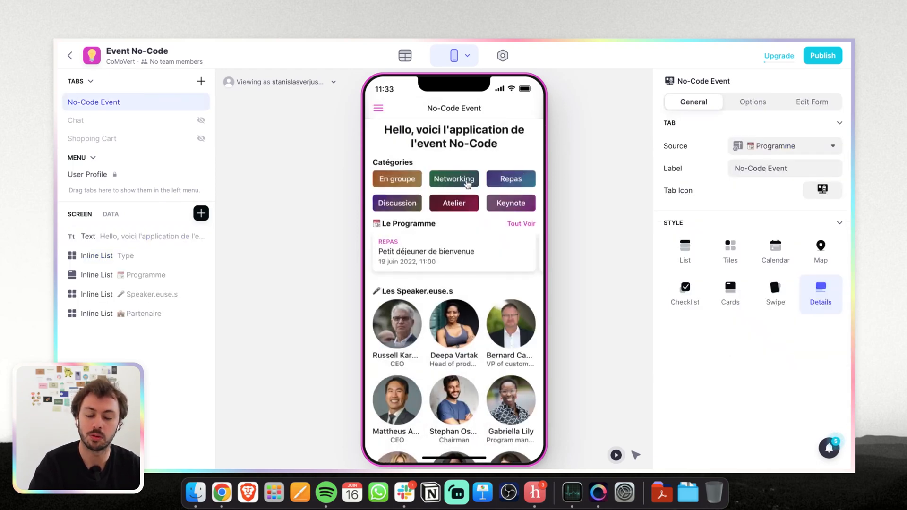
pyautogui.click(468, 182)
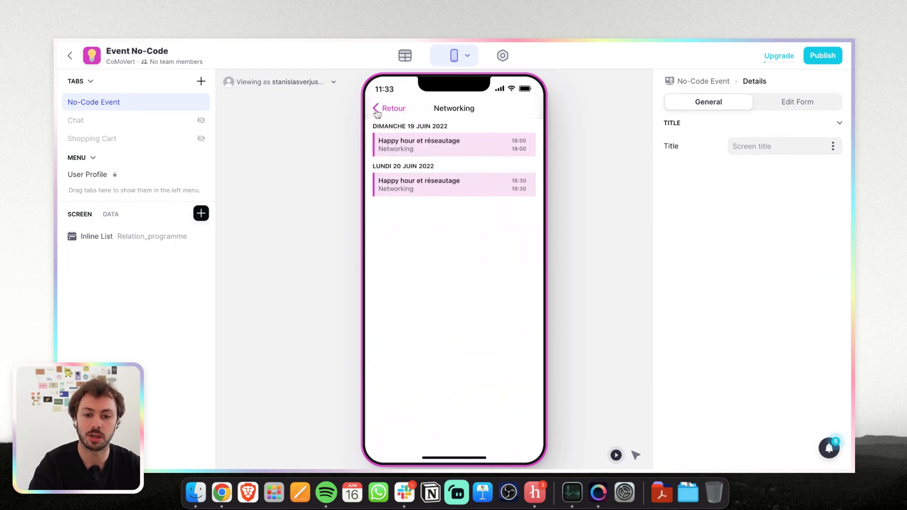
pyautogui.click(376, 112)
pyautogui.click(510, 178)
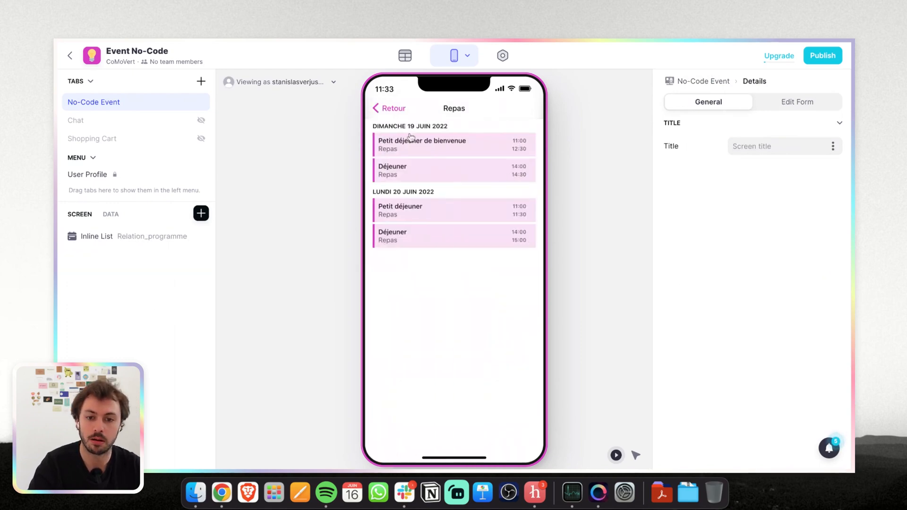
pyautogui.click(384, 112)
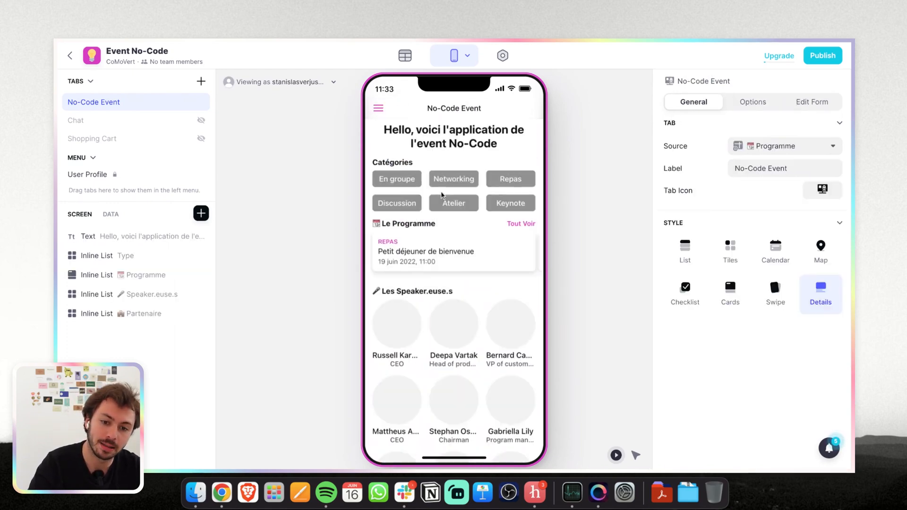
pyautogui.click(444, 204)
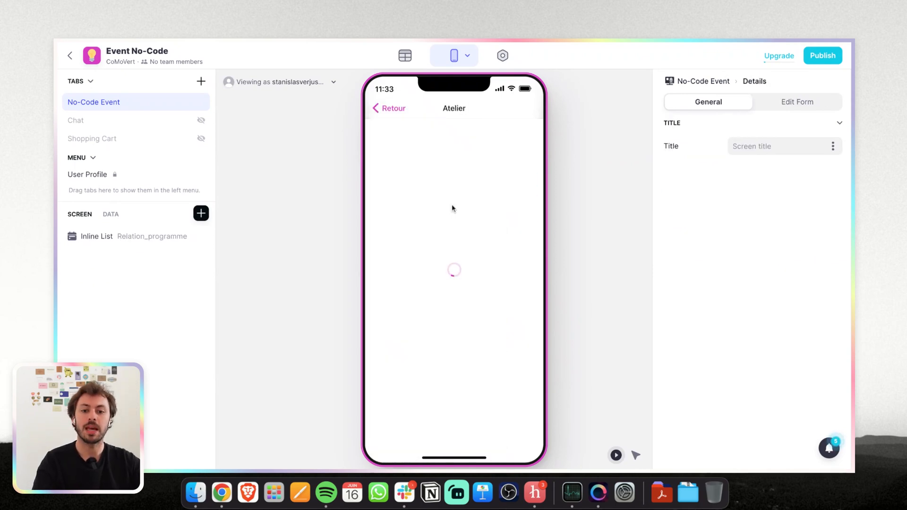
pyautogui.click(392, 108)
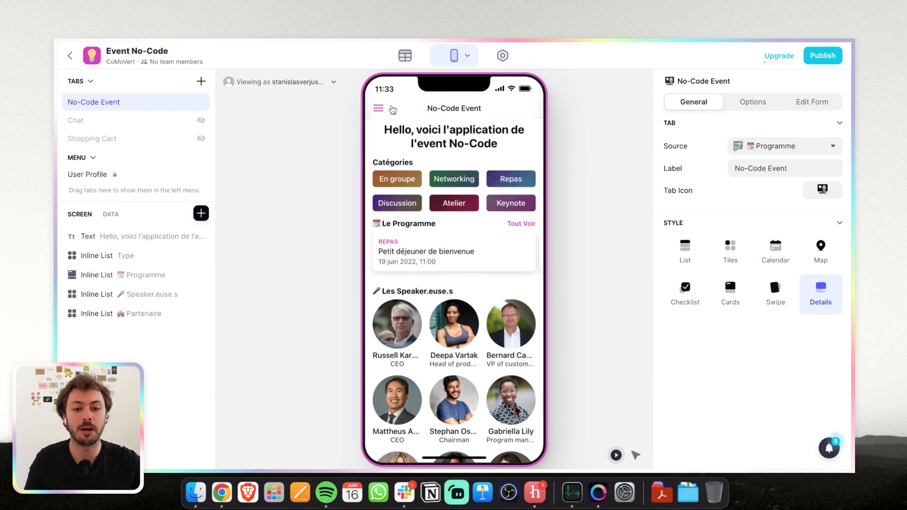
# Check the E-Z Safe-T partner's detail screen and a speaker's detail screen in the app preview.
pyautogui.scroll(-5, 434, 266)
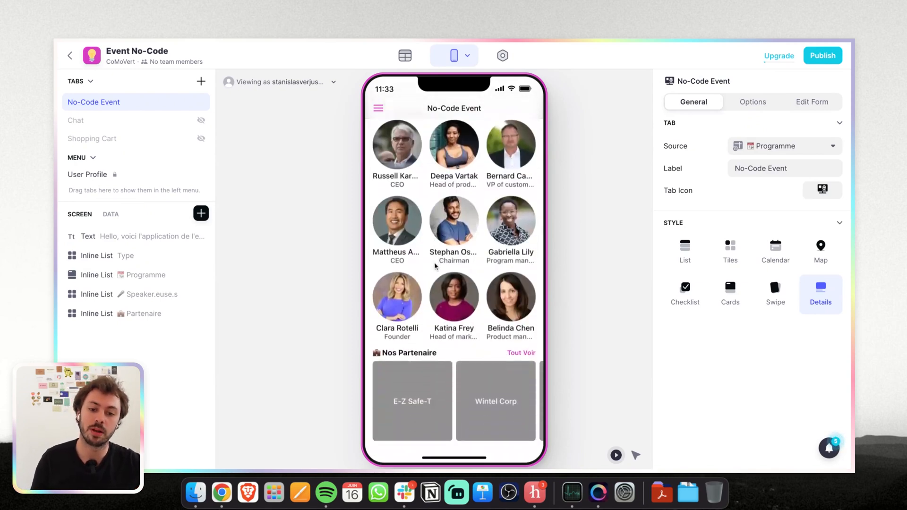
pyautogui.click(399, 422)
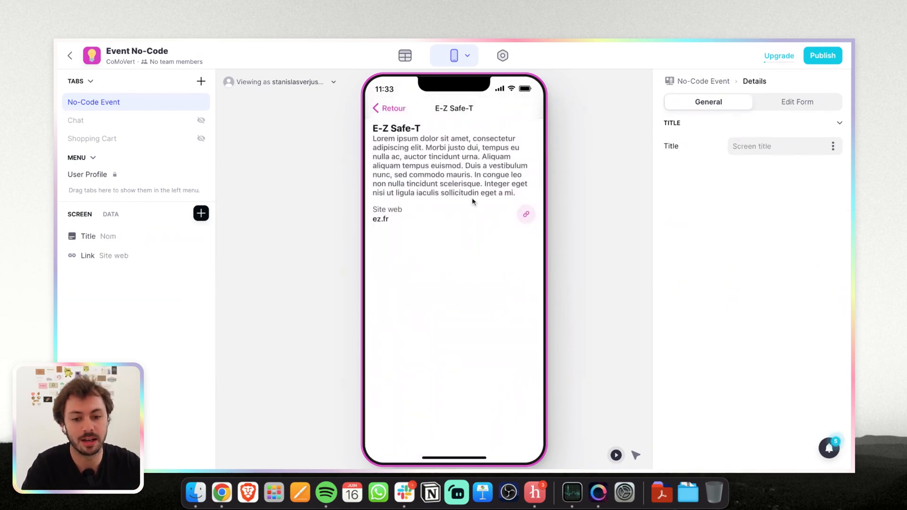
pyautogui.click(403, 112)
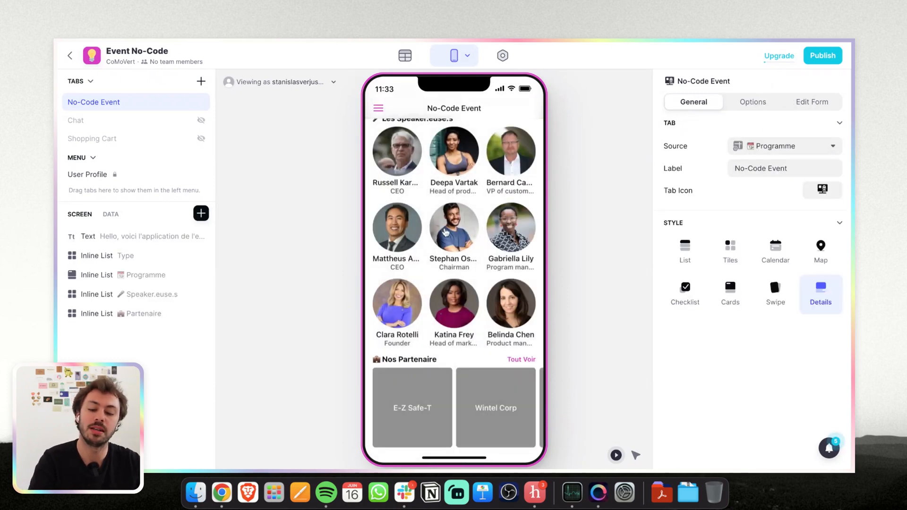
pyautogui.click(444, 232)
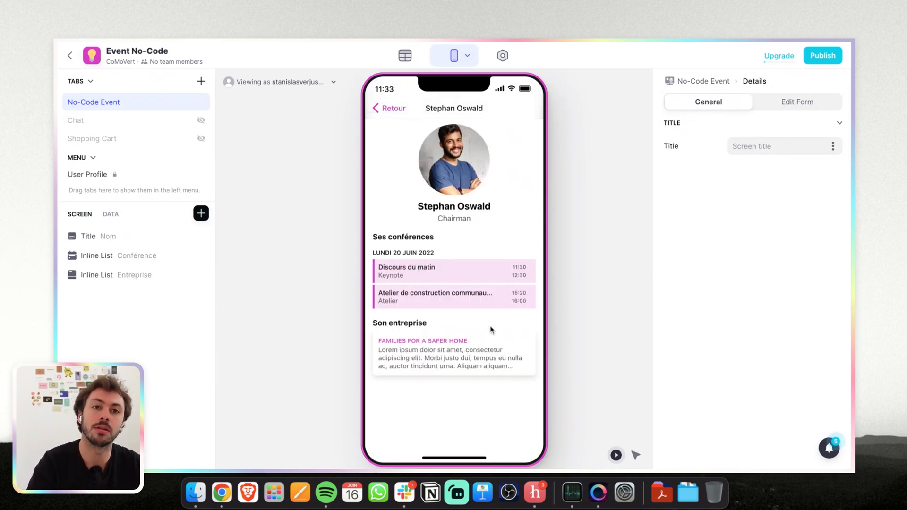
pyautogui.click(392, 113)
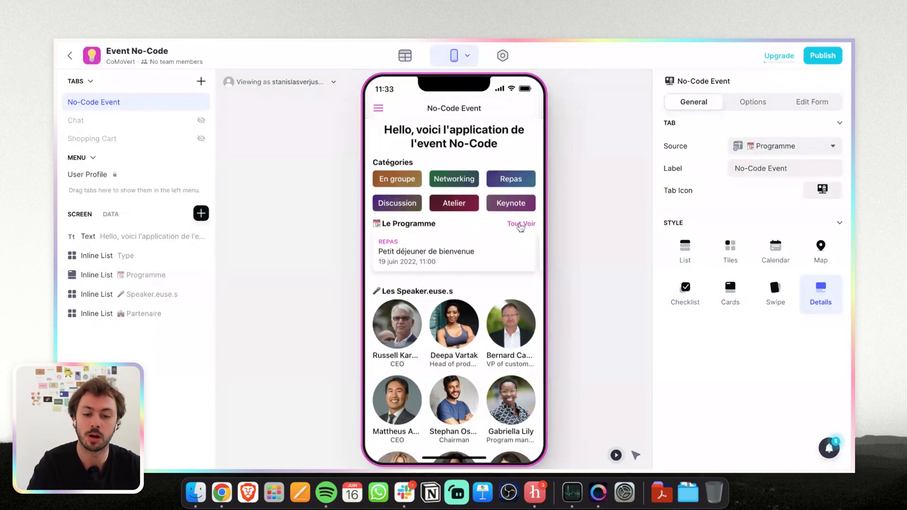
# Look through the full Le Programme calendar in the preview and return to the home screen.
pyautogui.click(520, 225)
pyautogui.scroll(-5, 454, 184)
pyautogui.scroll(4, 452, 184)
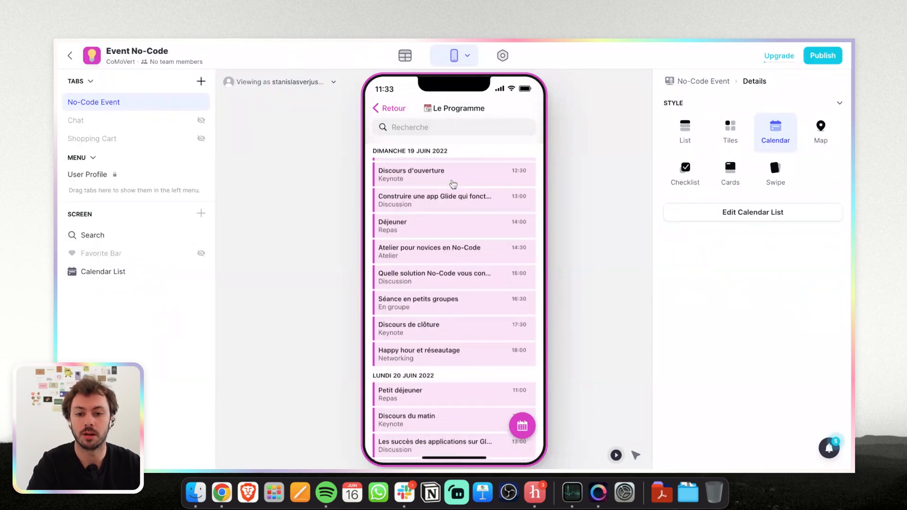
pyautogui.scroll(1, 453, 185)
pyautogui.click(387, 109)
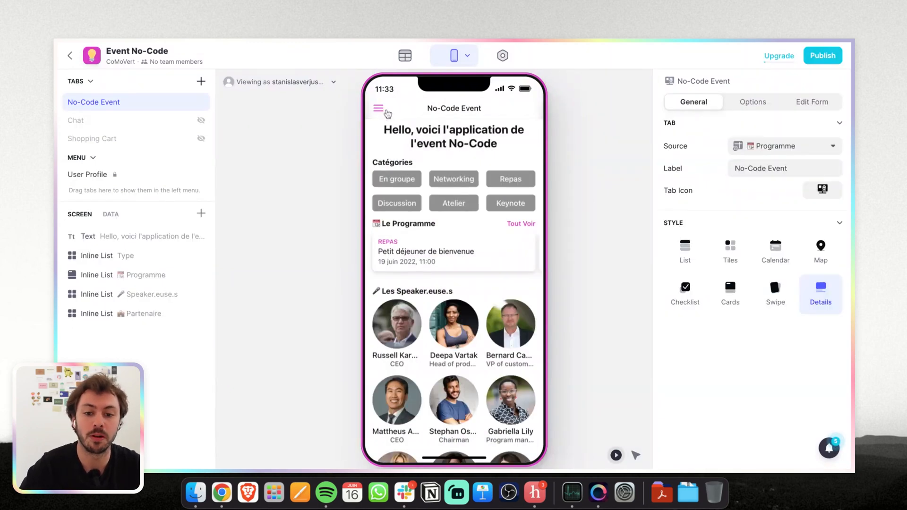
# Examine the app's side menu and user profile screen in the preview, and review the home screen's lists.
pyautogui.click(378, 108)
pyautogui.click(533, 118)
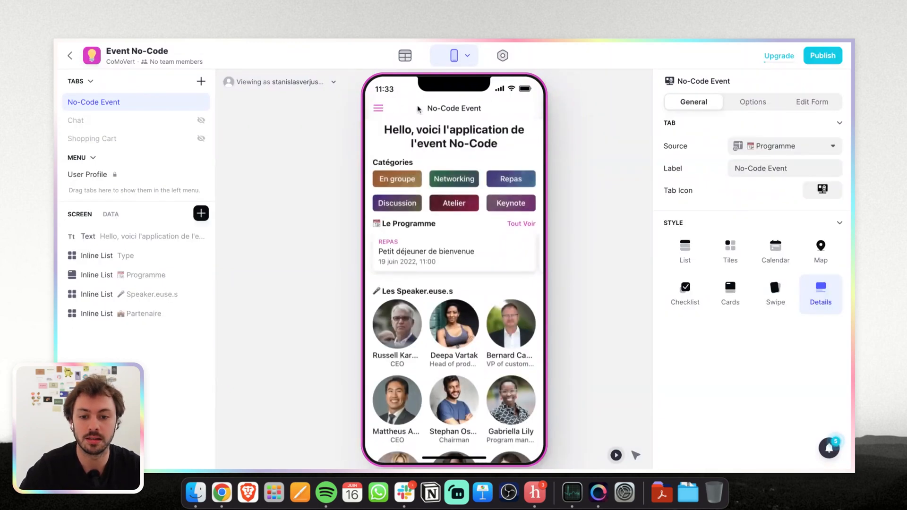
pyautogui.click(378, 109)
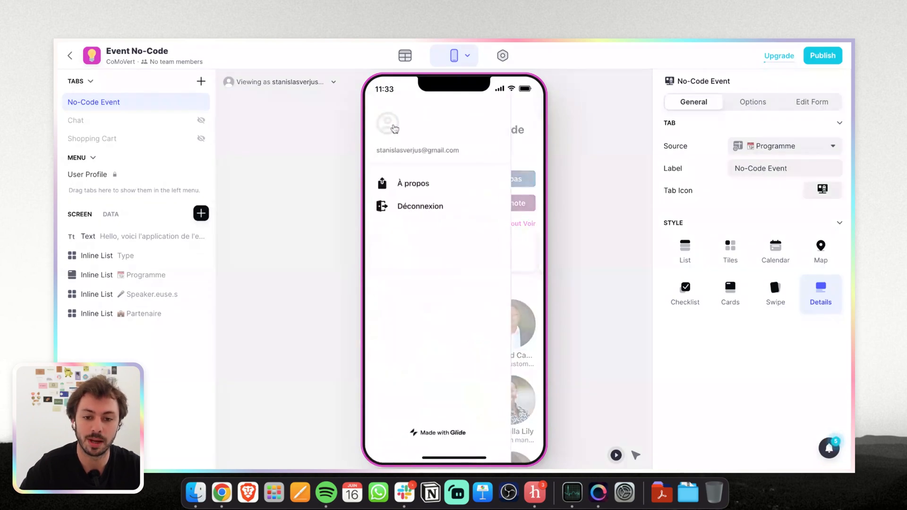
pyautogui.click(388, 123)
pyautogui.click(777, 129)
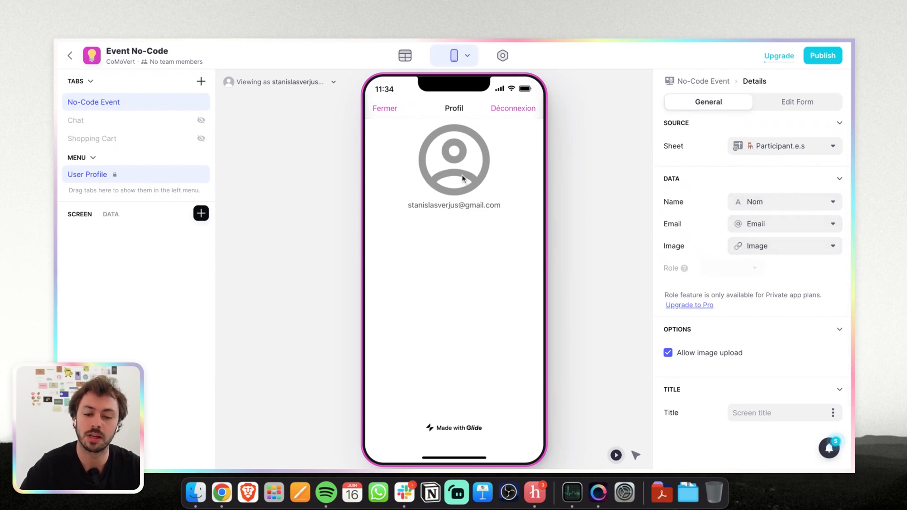
pyautogui.click(386, 110)
pyautogui.scroll(-3, 450, 308)
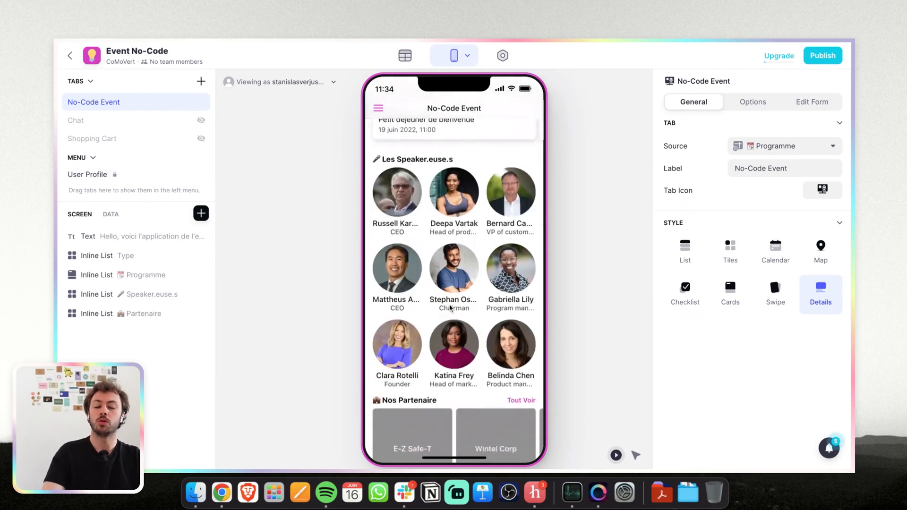
pyautogui.scroll(-2, 450, 308)
pyautogui.scroll(2, 430, 150)
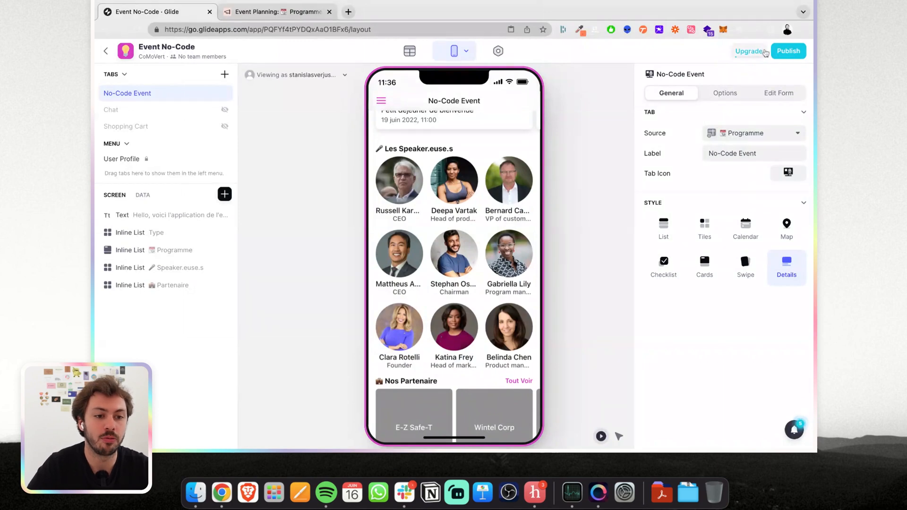
# Publish the Event No-Code app.
pyautogui.click(788, 51)
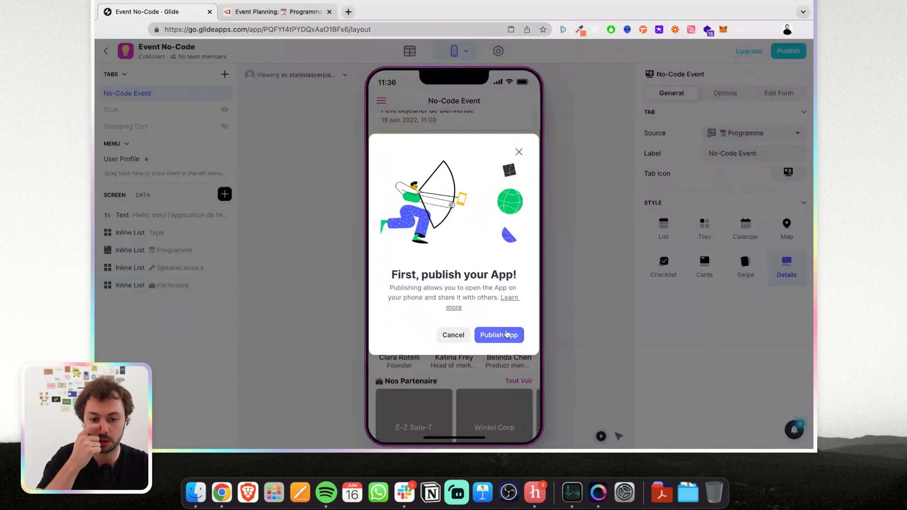
pyautogui.click(506, 335)
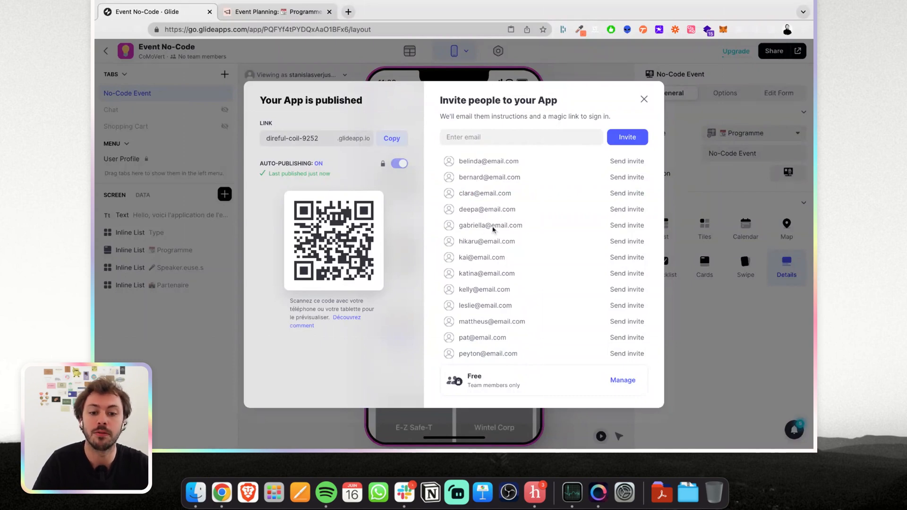
# Change the published app's link name to nocodeevent and copy the full link.
pyautogui.click(299, 138)
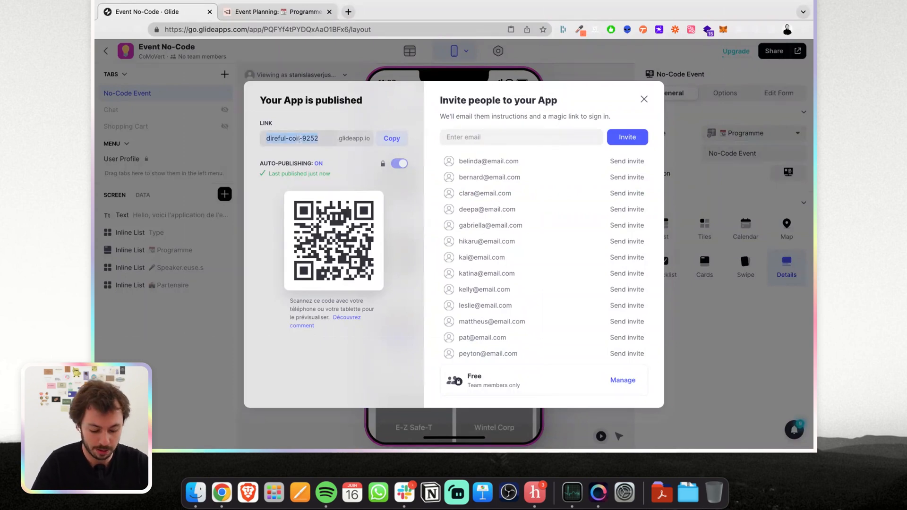
pyautogui.write('nocodeevent')
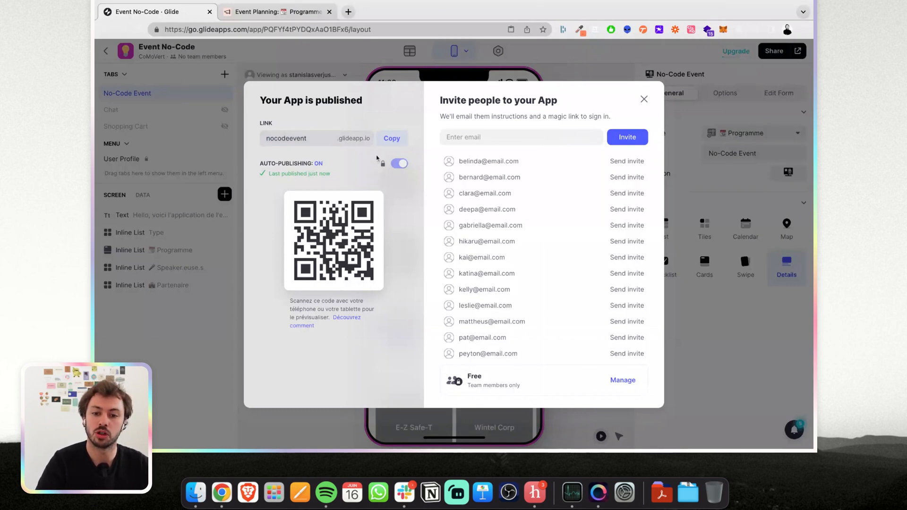
pyautogui.click(390, 139)
pyautogui.click(349, 13)
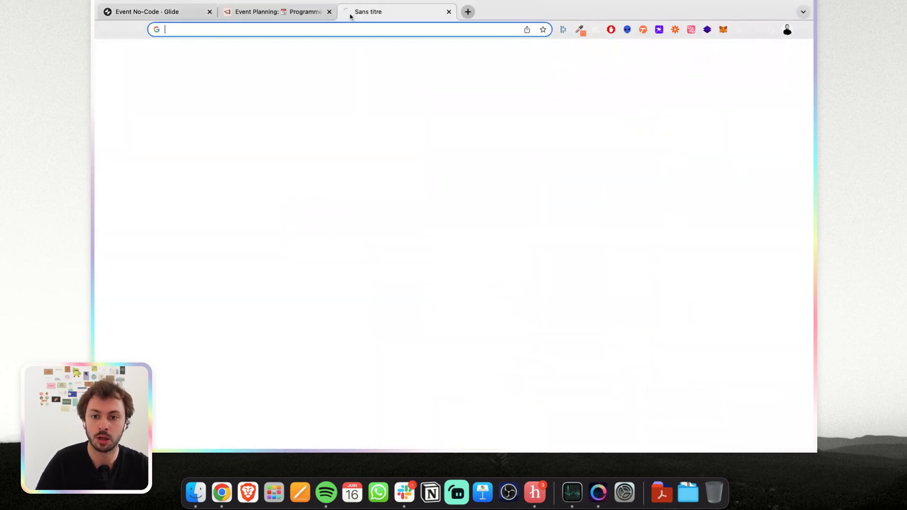
pyautogui.press('super+v')
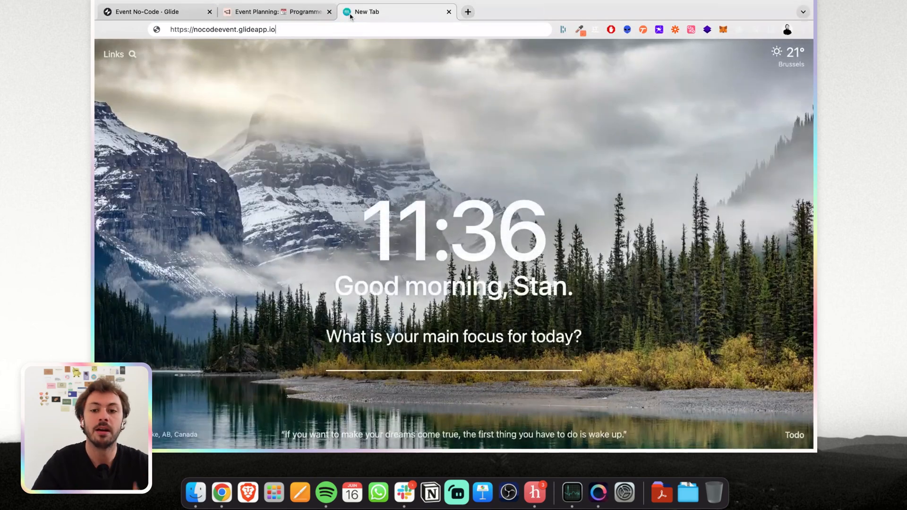
pyautogui.press('Return')
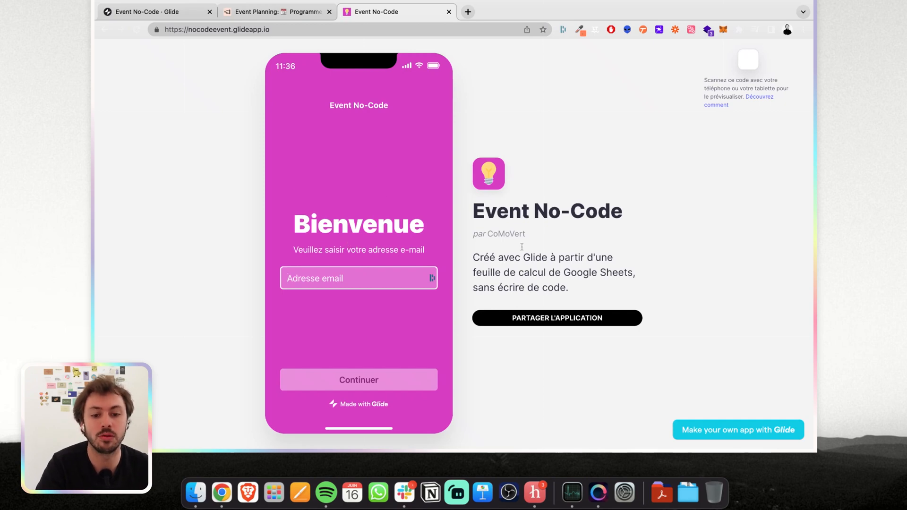
pyautogui.moveTo(471, 266); pyautogui.dragTo(569, 289)
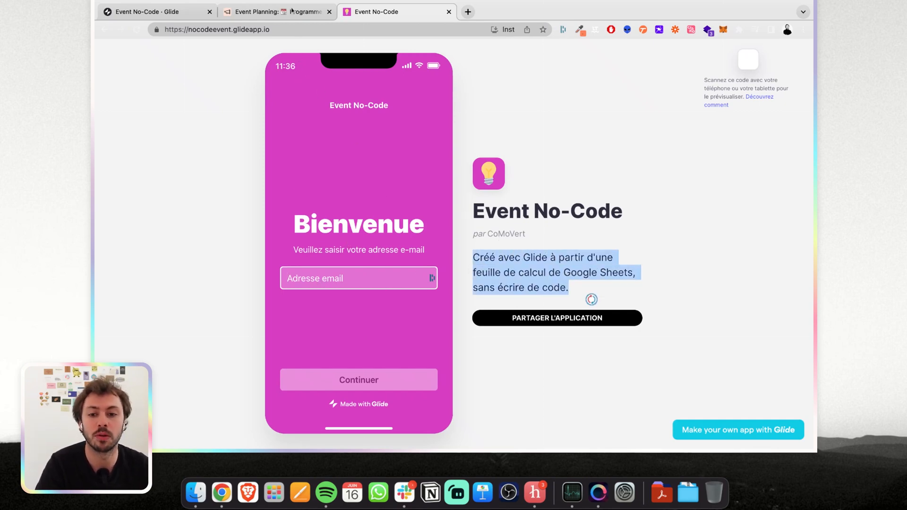
# Return to the Glide editor, close the publishing dialog, and review the sign-in options in the app's privacy settings.
pyautogui.click(185, 17)
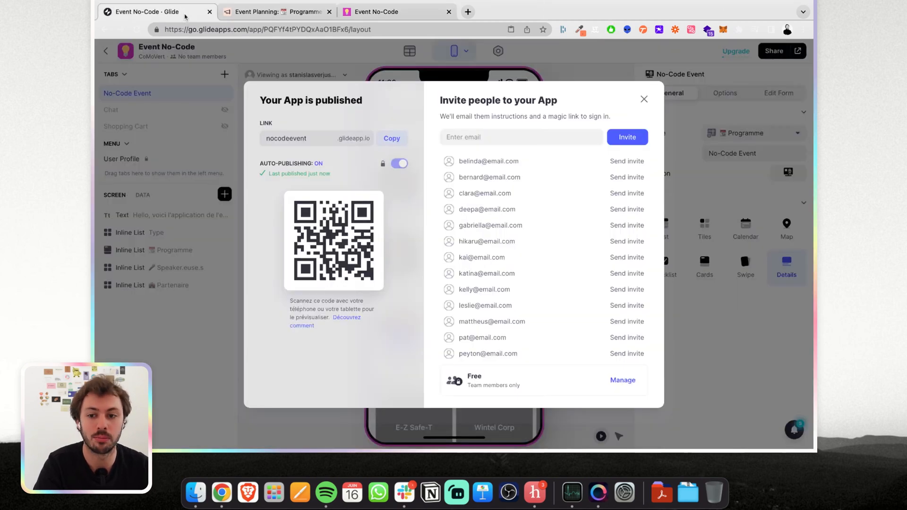
pyautogui.click(643, 98)
pyautogui.click(498, 51)
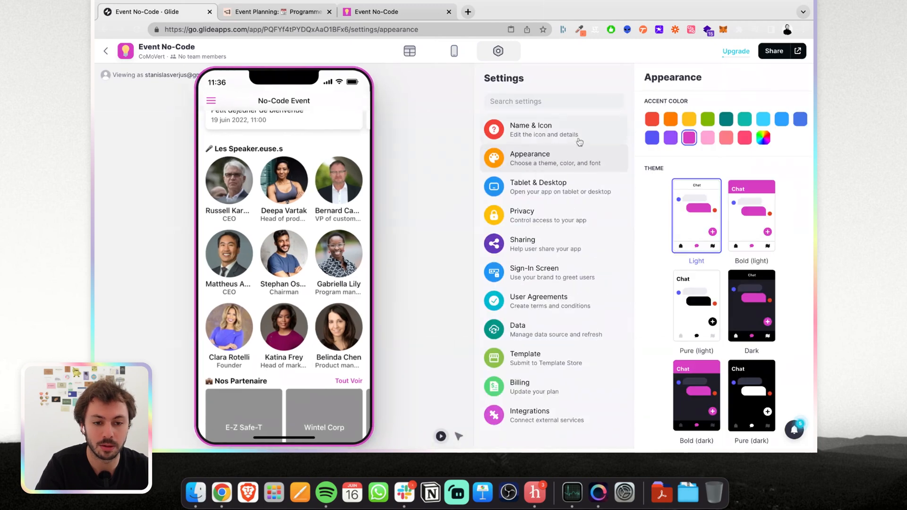
pyautogui.click(520, 217)
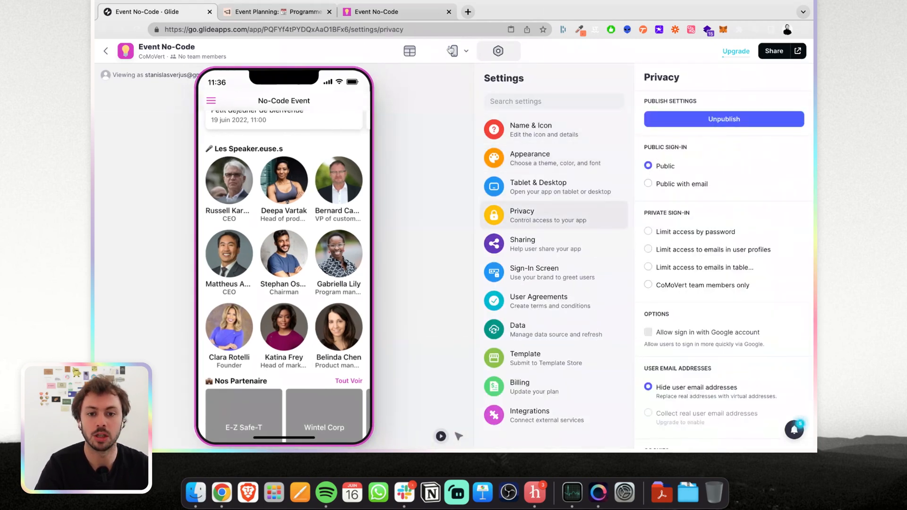
pyautogui.click(454, 51)
# In the published app, check the home screen, a speaker's detail screen and the talk "Construire une app Glide qui fonctionne pour tout le monde".
pyautogui.click(407, 14)
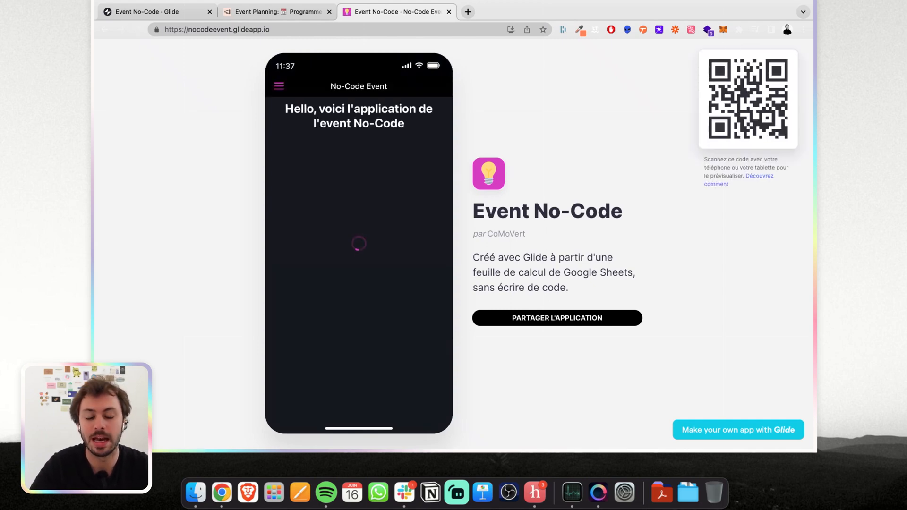
pyautogui.scroll(-5, 344, 245)
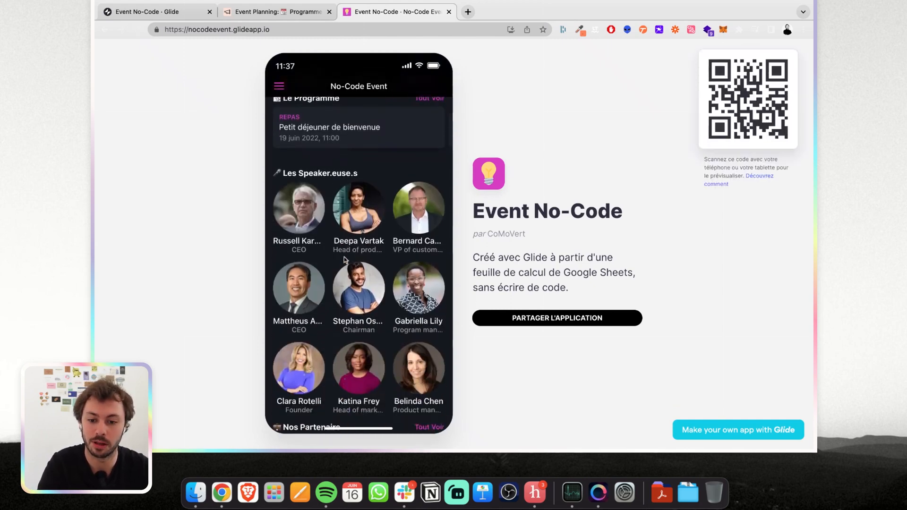
pyautogui.scroll(4, 344, 259)
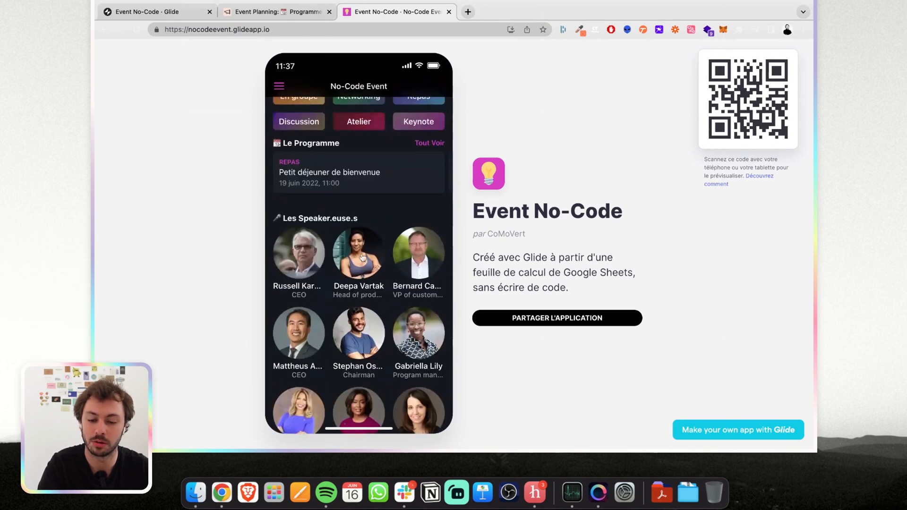
pyautogui.click(359, 250)
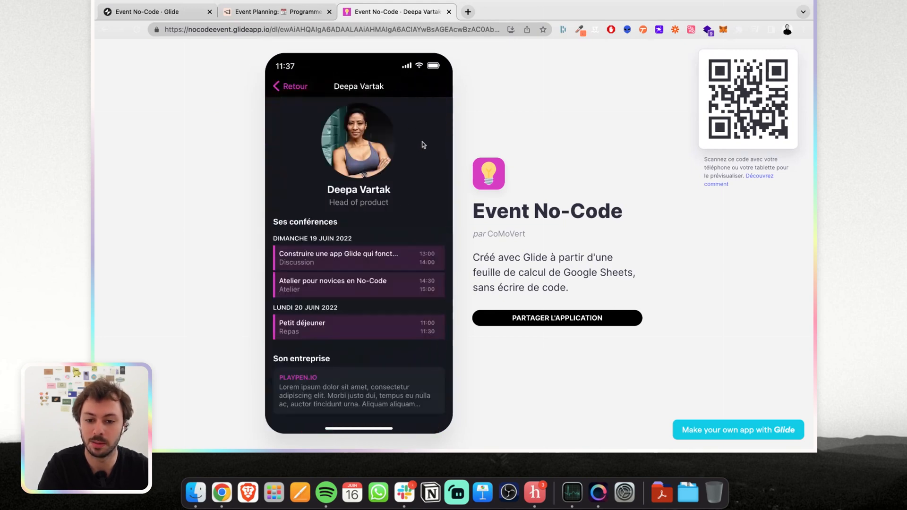
pyautogui.click(335, 259)
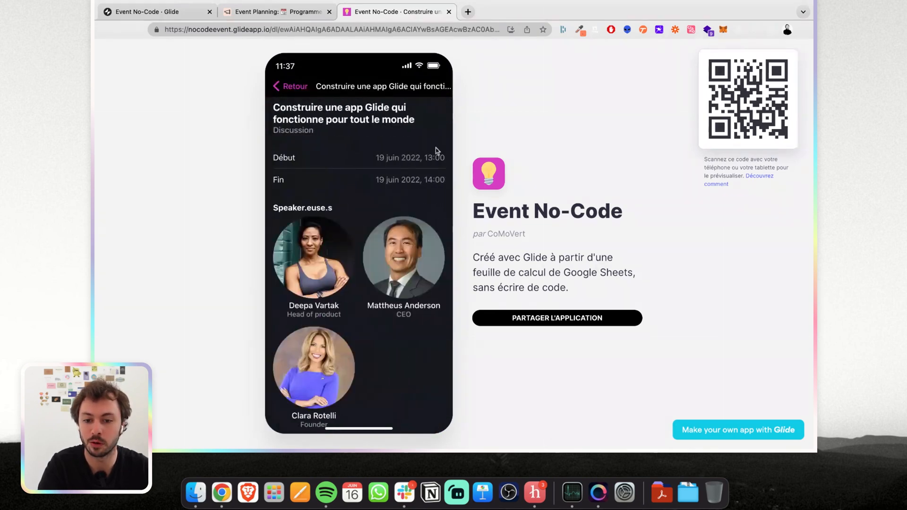
pyautogui.click(299, 82)
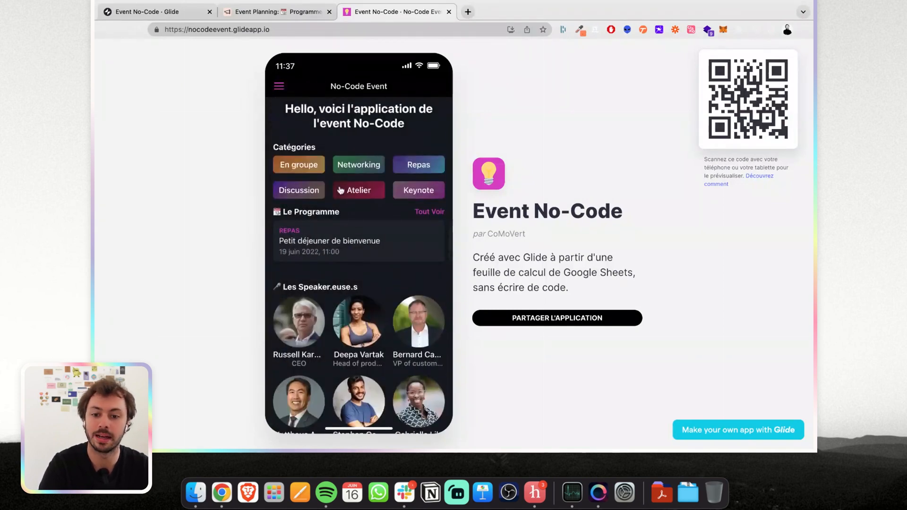
# Check the Keynote category and the full Le Programme list in the published app, and return to its home screen.
pyautogui.click(427, 191)
pyautogui.click(294, 86)
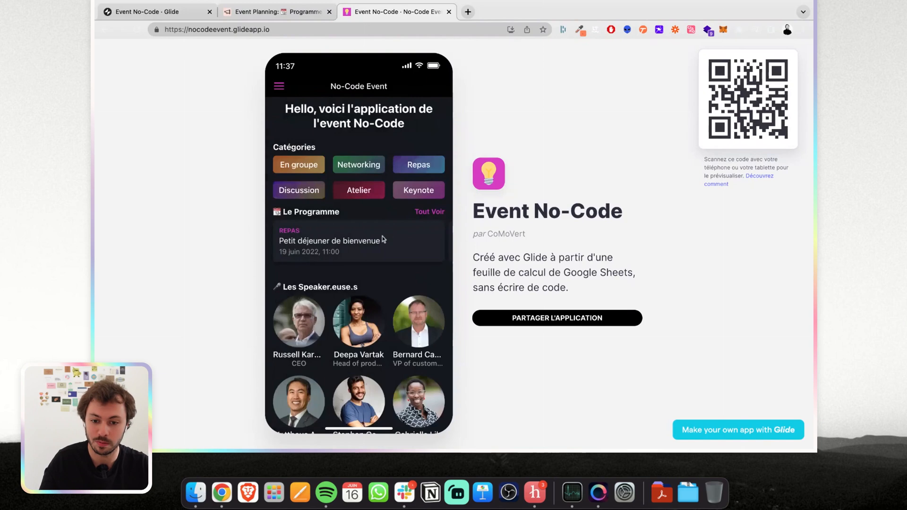
pyautogui.click(427, 211)
pyautogui.scroll(-5, 296, 220)
pyautogui.scroll(5, 296, 220)
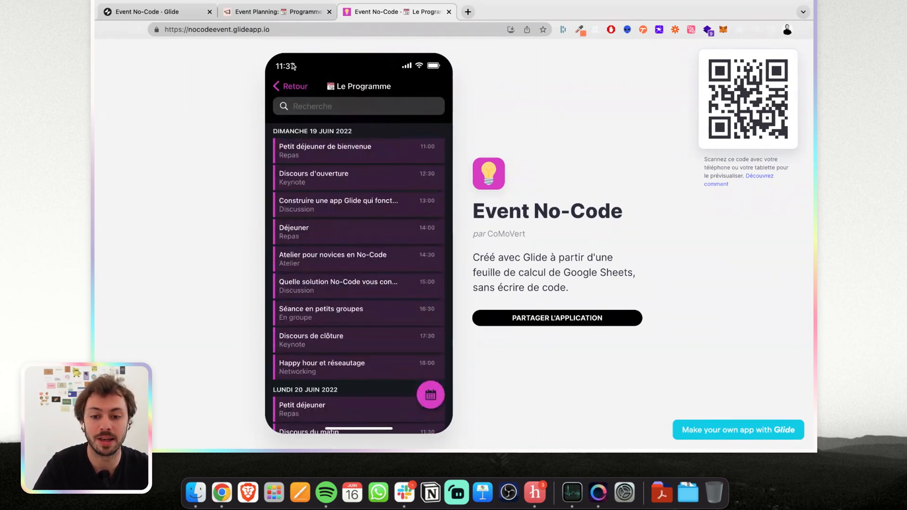
pyautogui.click(292, 87)
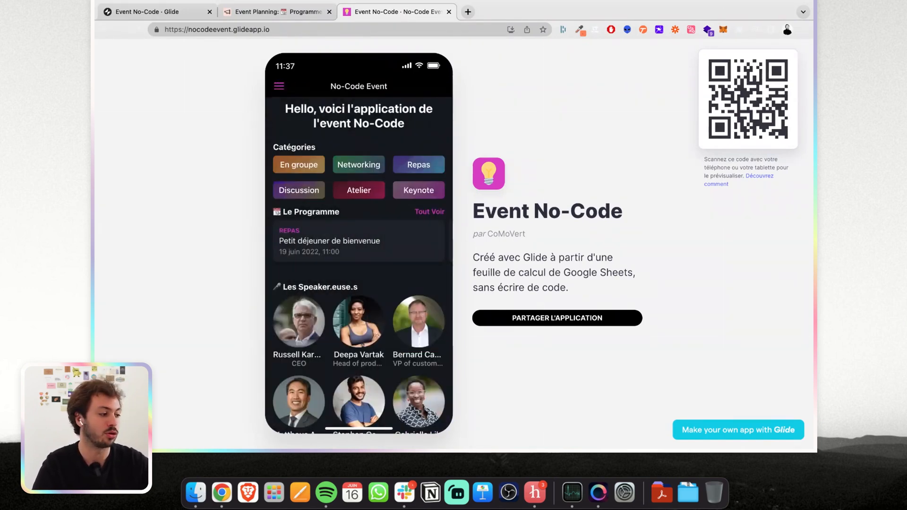